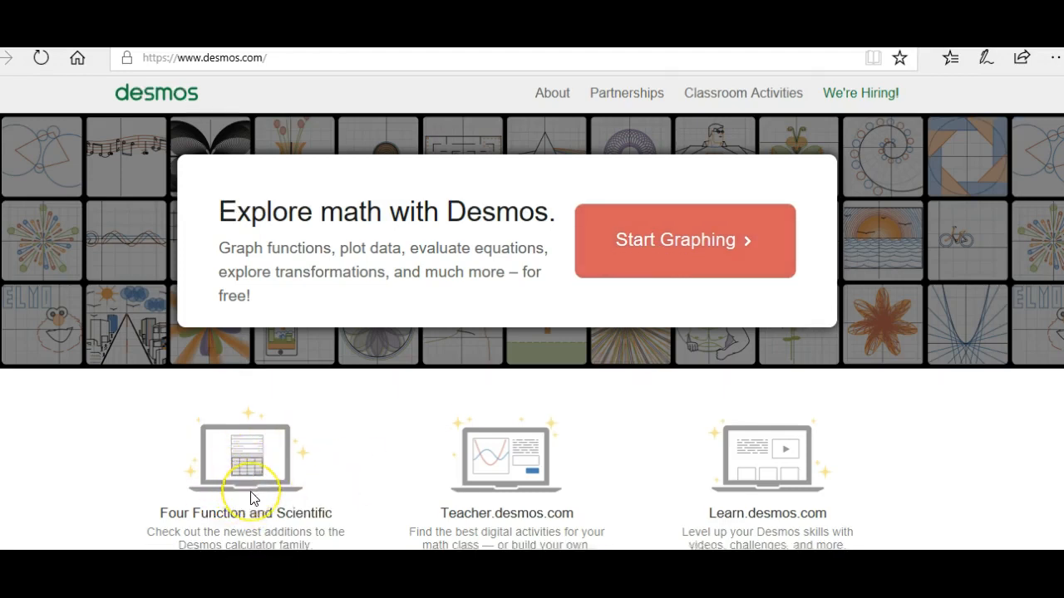
Step: Review the calculator and resource options on the home page and the calculators listed for Virginia's state assessment
scroll(250, 497, down, 1)
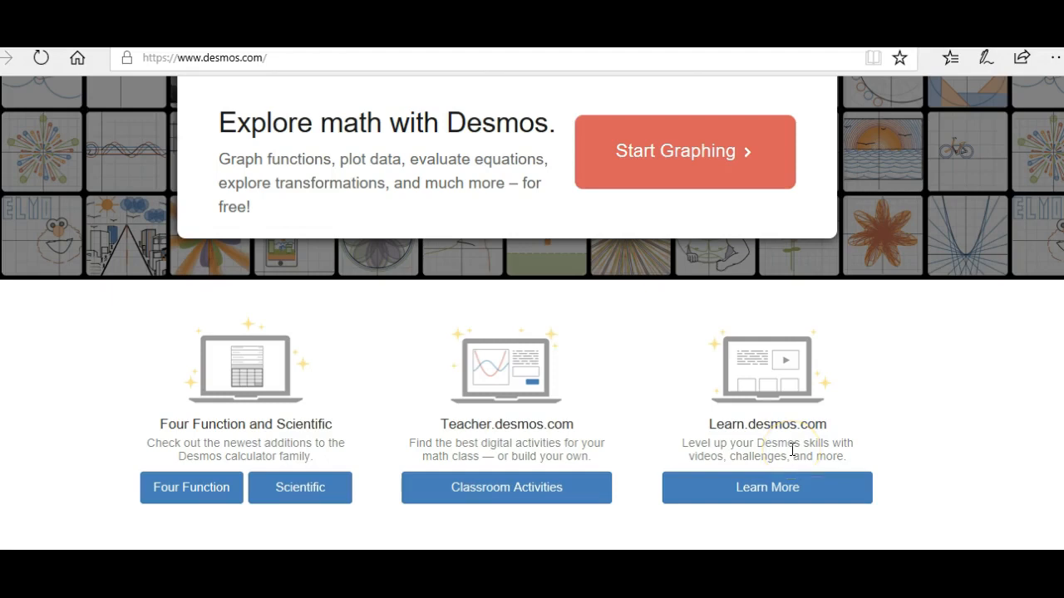
scroll(792, 450, up, 1)
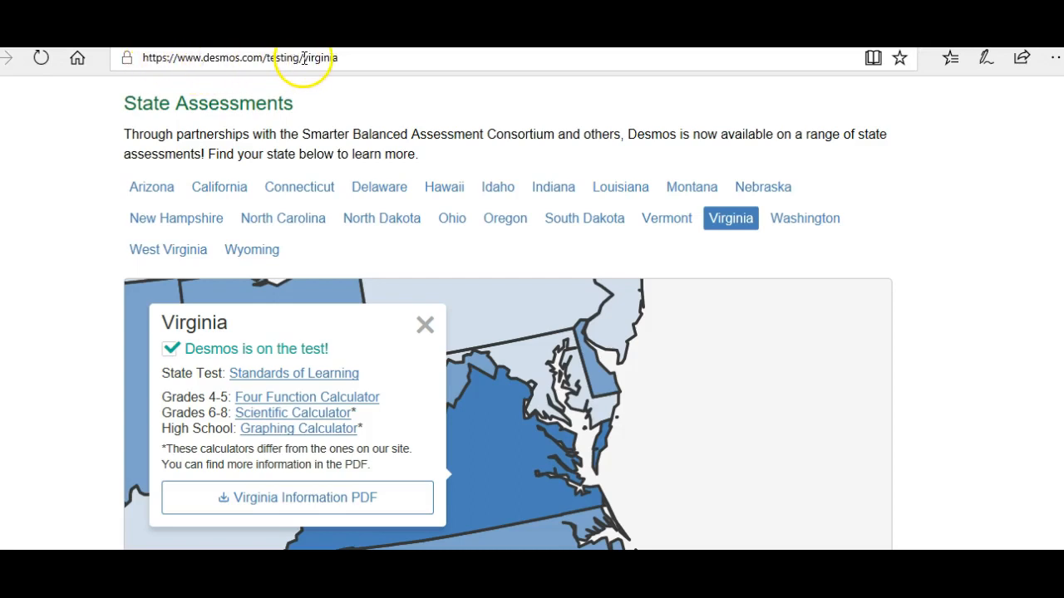
scroll(405, 400, down, 1)
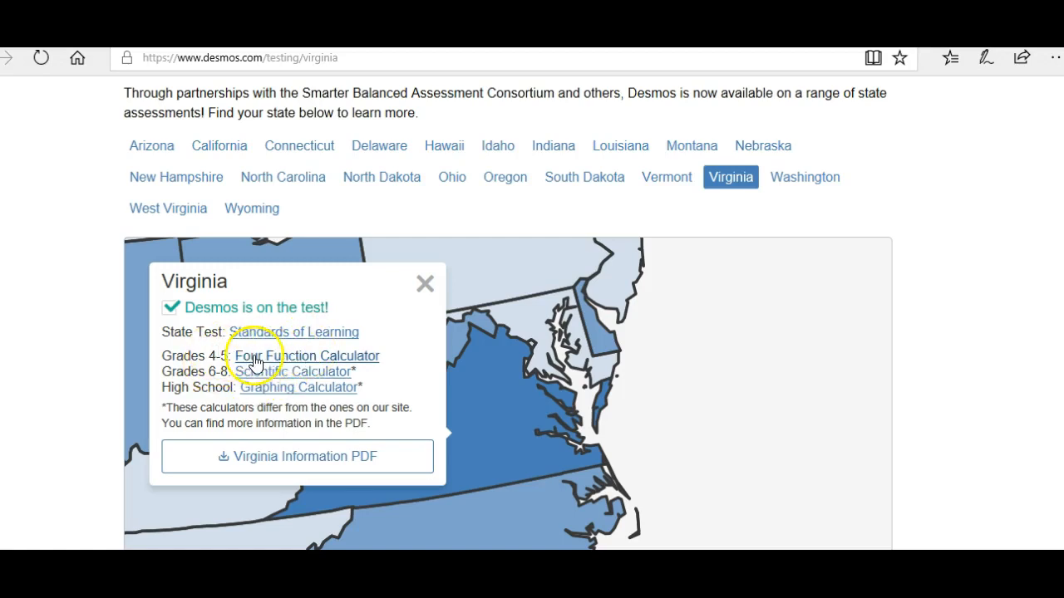
click(300, 388)
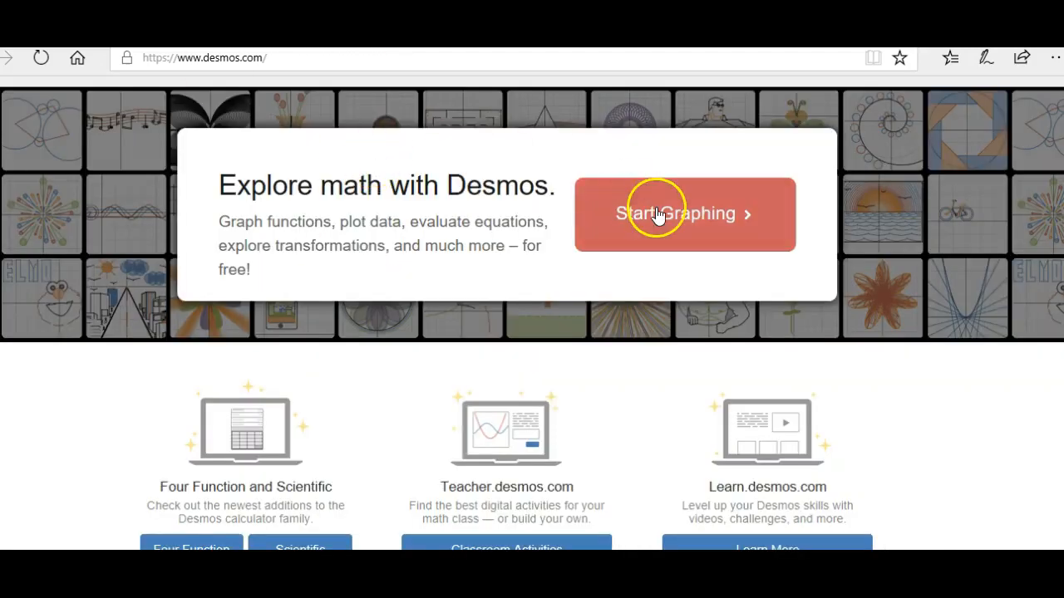
Step: View the regular online graphing calculator from the home page, and return to the Virginia state assessment page
click(657, 214)
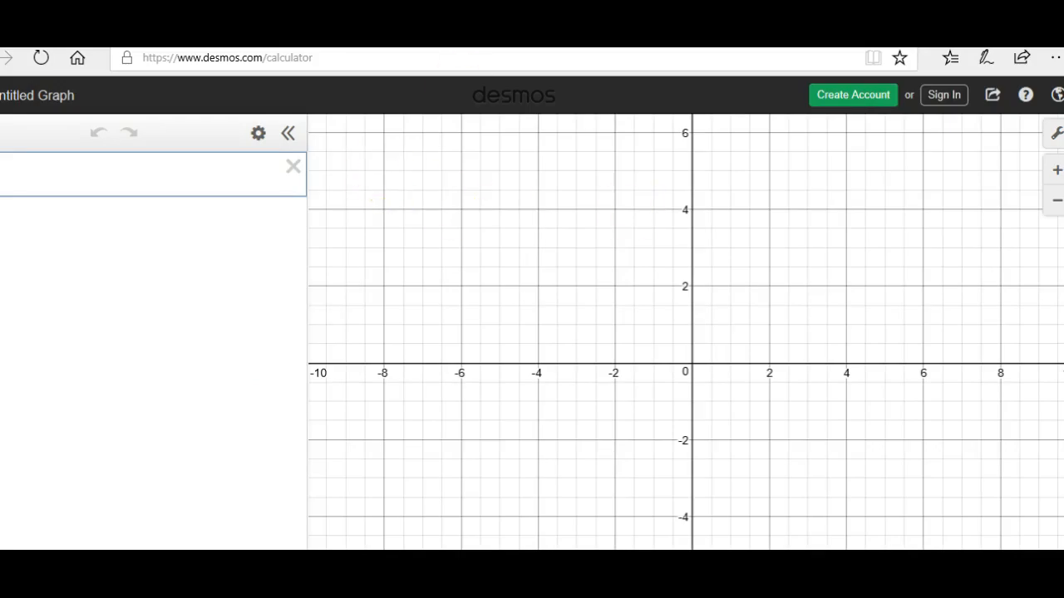
click(254, 32)
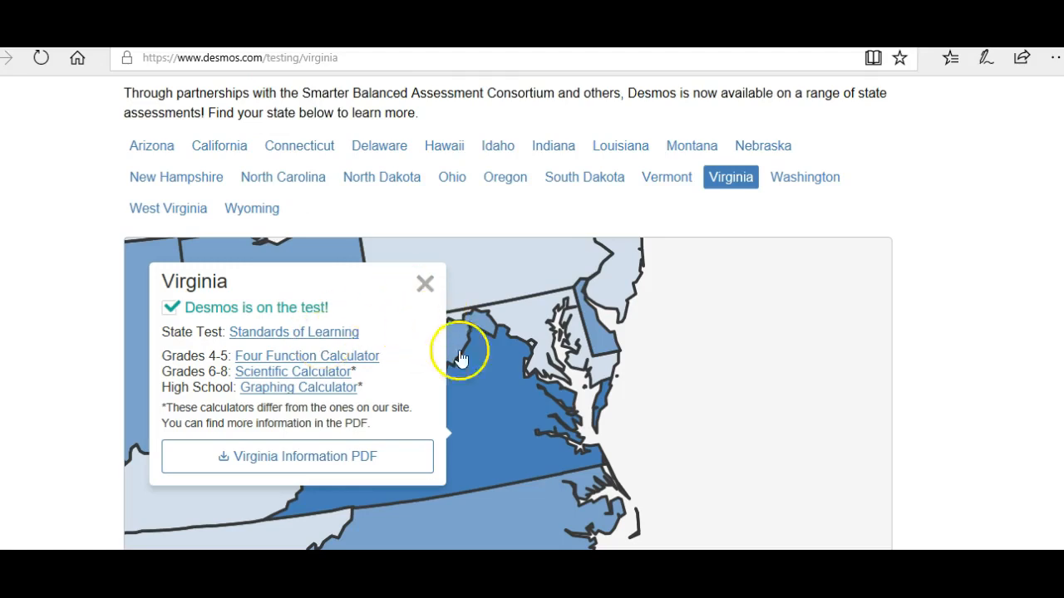
Step: Open the Virginia Information PDF and read how the testing calculators differ from the website versions
click(339, 458)
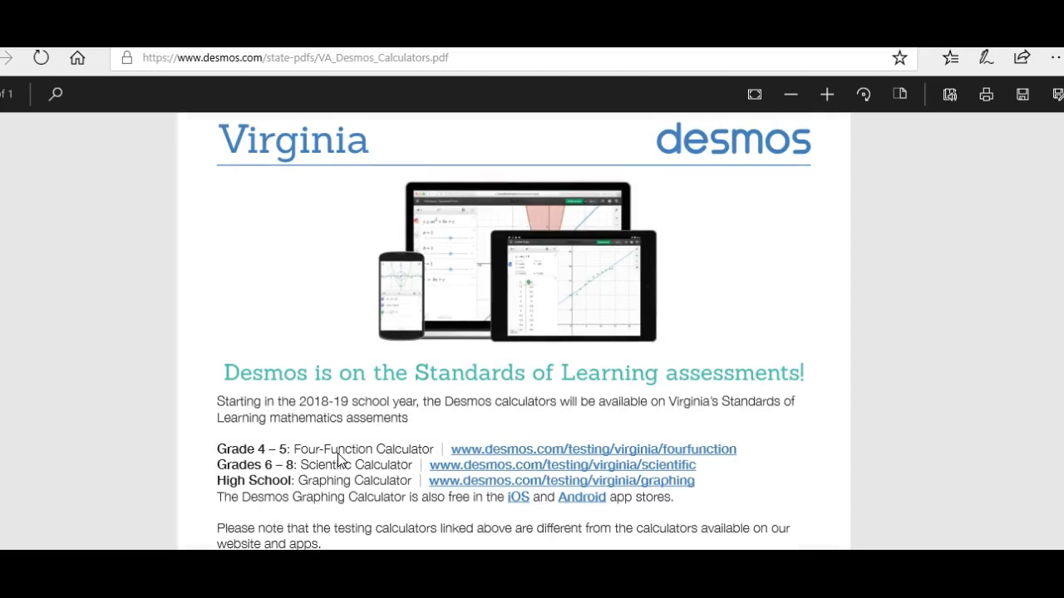
scroll(339, 450, down, 2)
scroll(342, 446, down, 4)
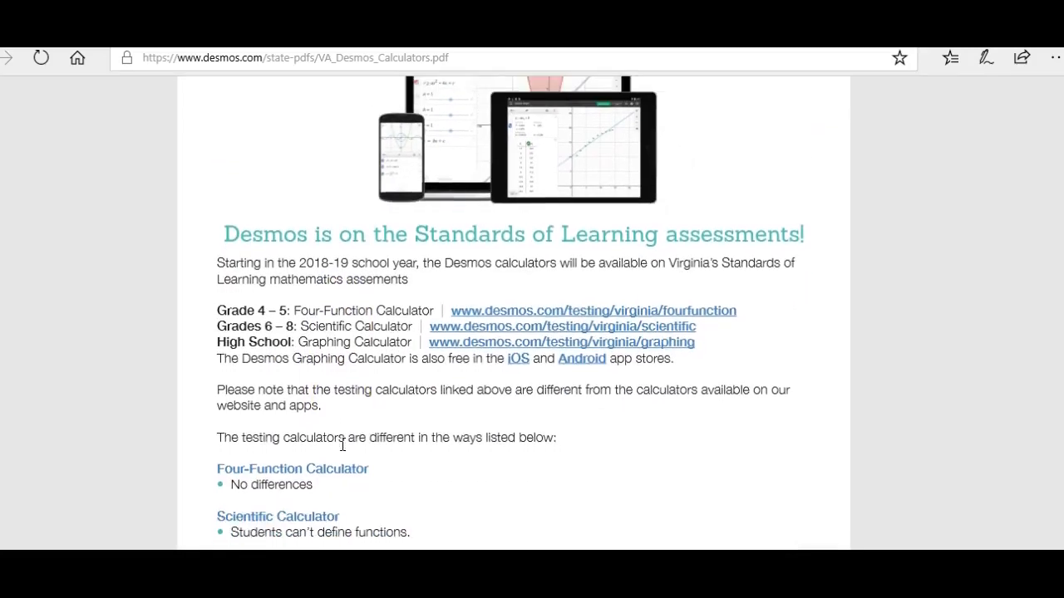
scroll(342, 445, down, 1)
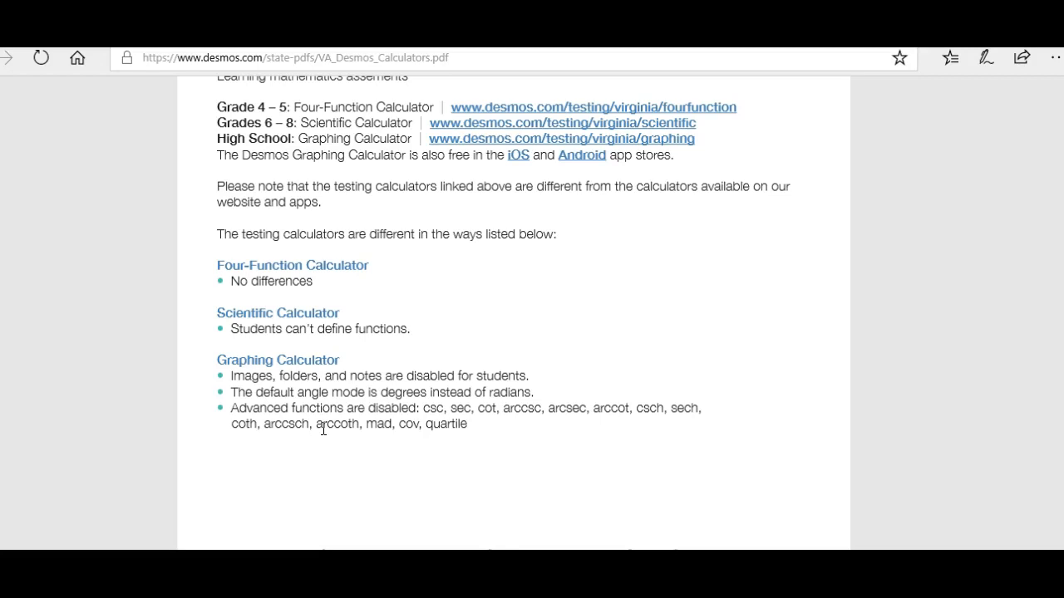
scroll(324, 429, up, 4)
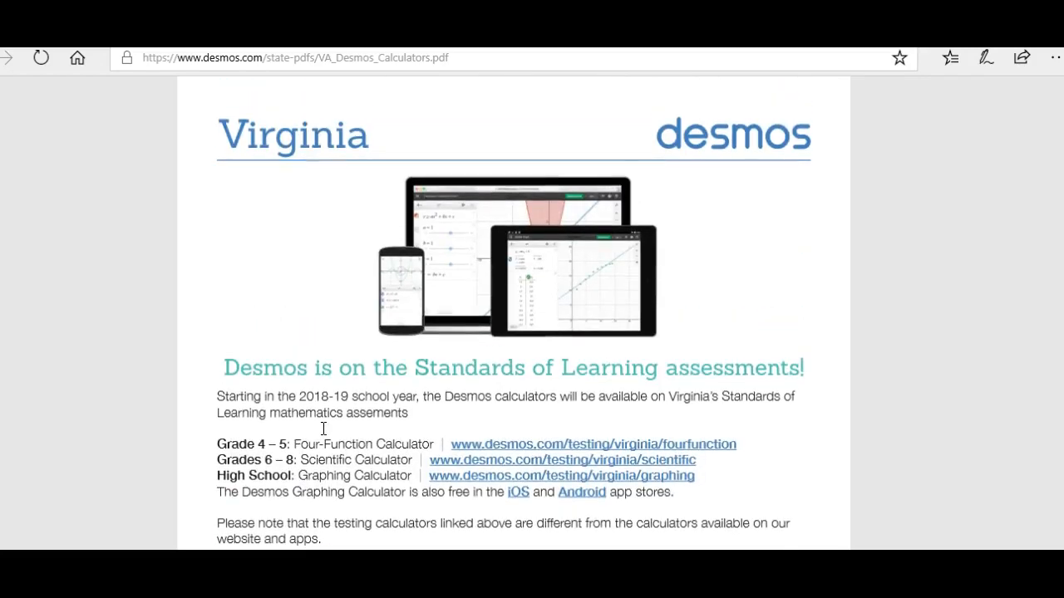
scroll(323, 429, up, 1)
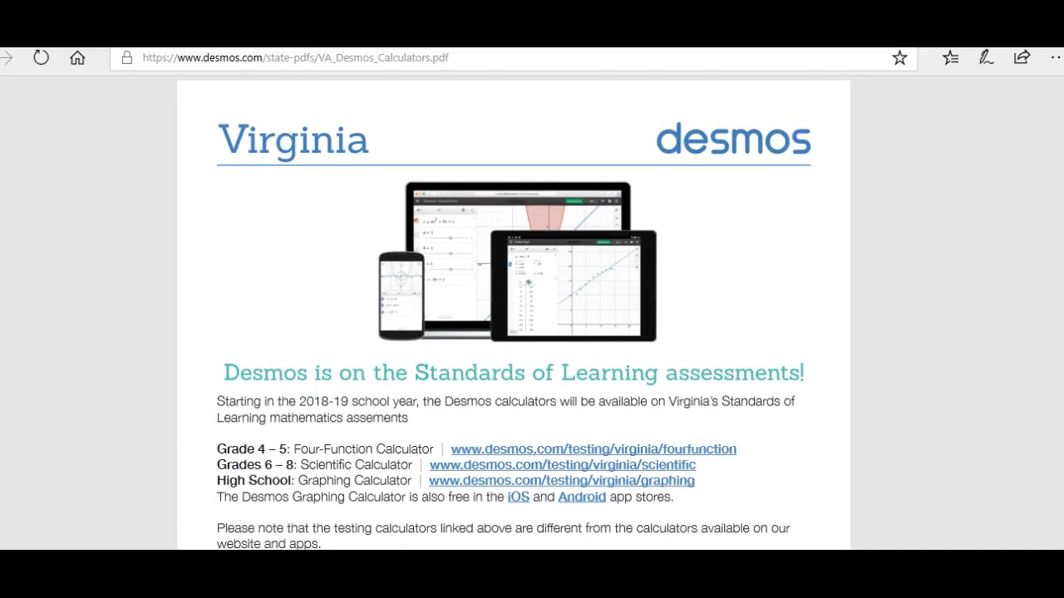
click(95, 40)
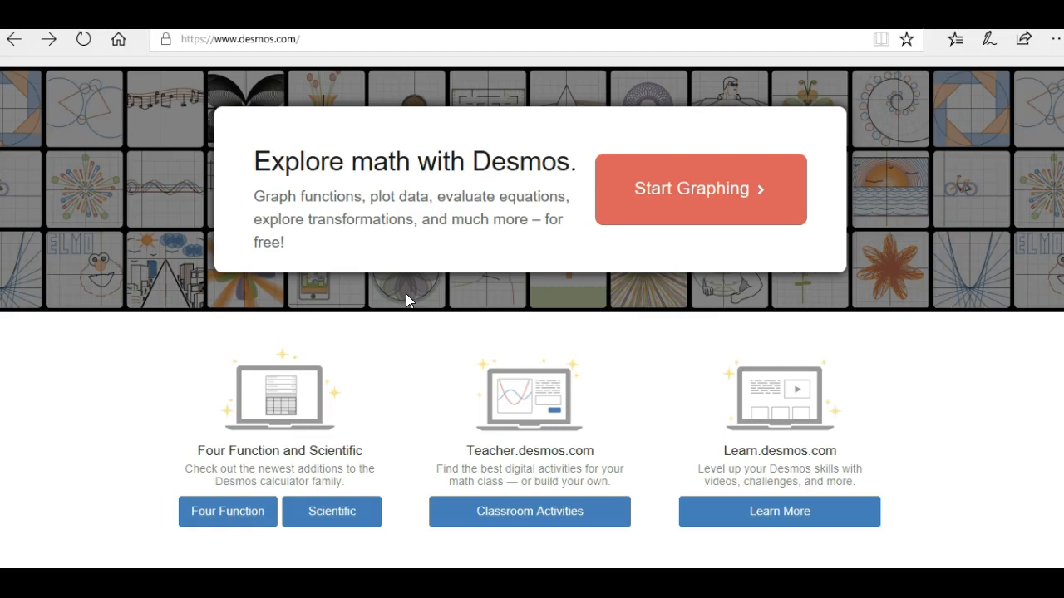
Step: Preview the Four Function and Scientific calculators from the home page, returning to the home page after each
click(291, 336)
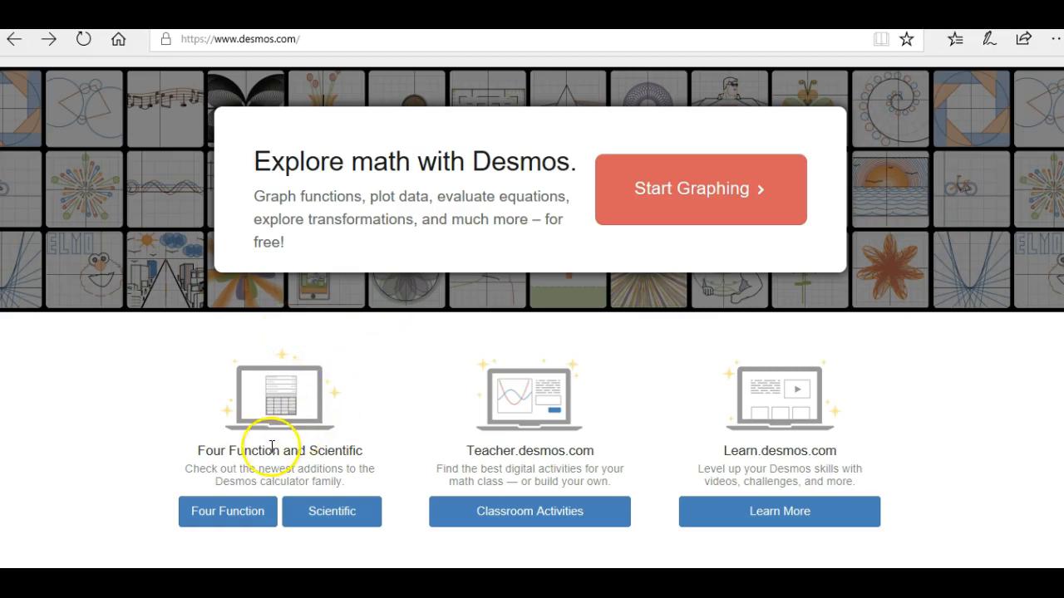
click(221, 519)
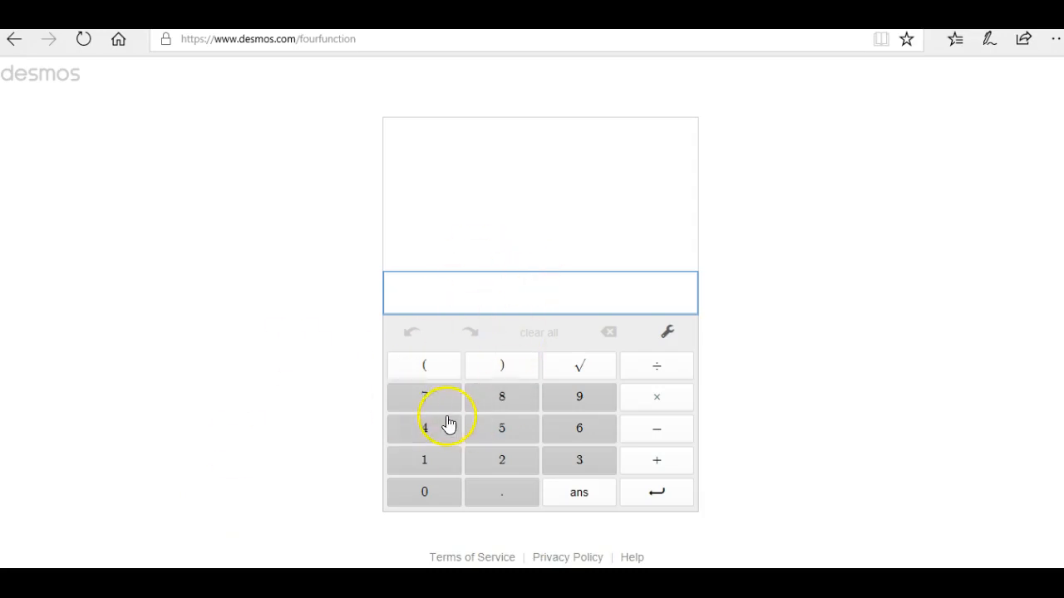
click(16, 40)
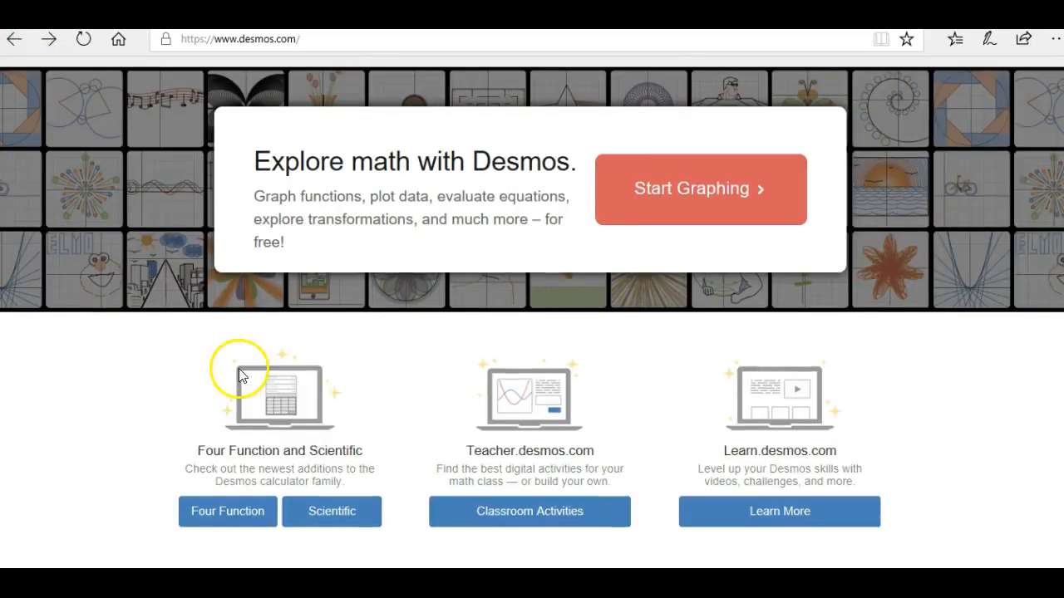
click(331, 523)
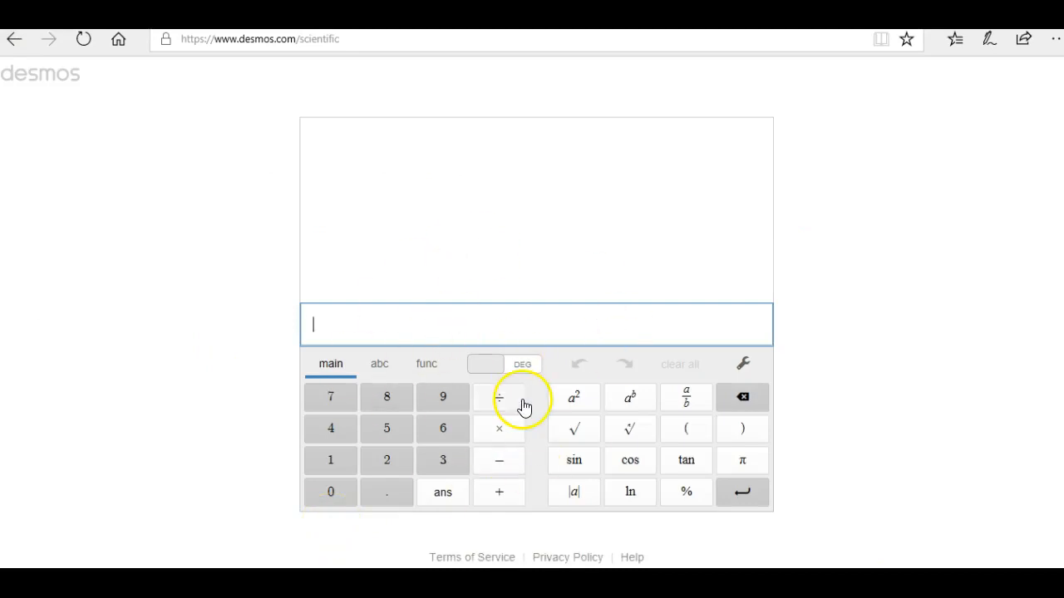
click(15, 41)
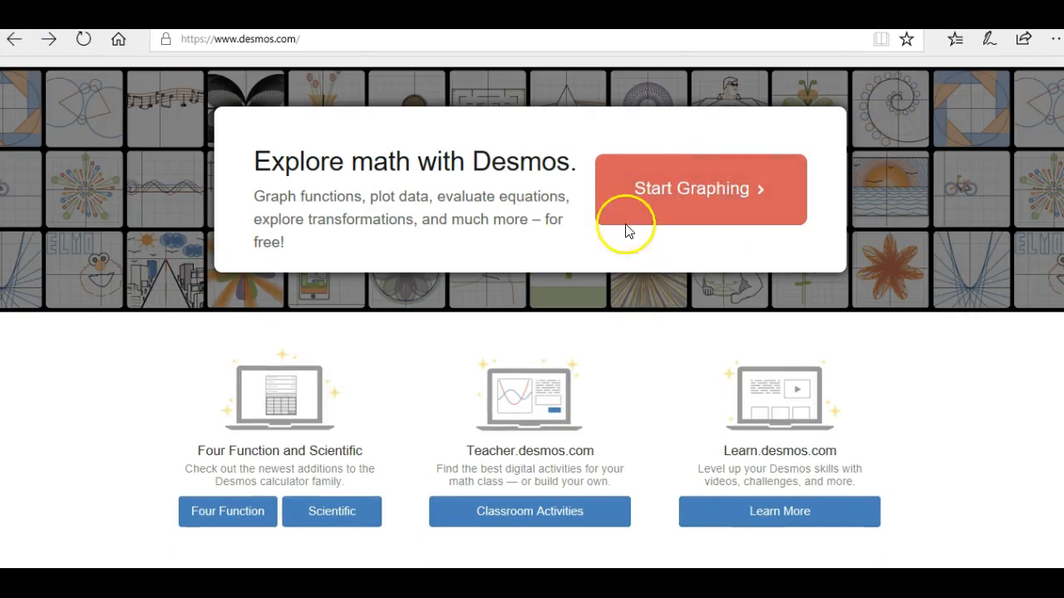
Step: Open the graphing calculator and sign in with a Google account
click(743, 204)
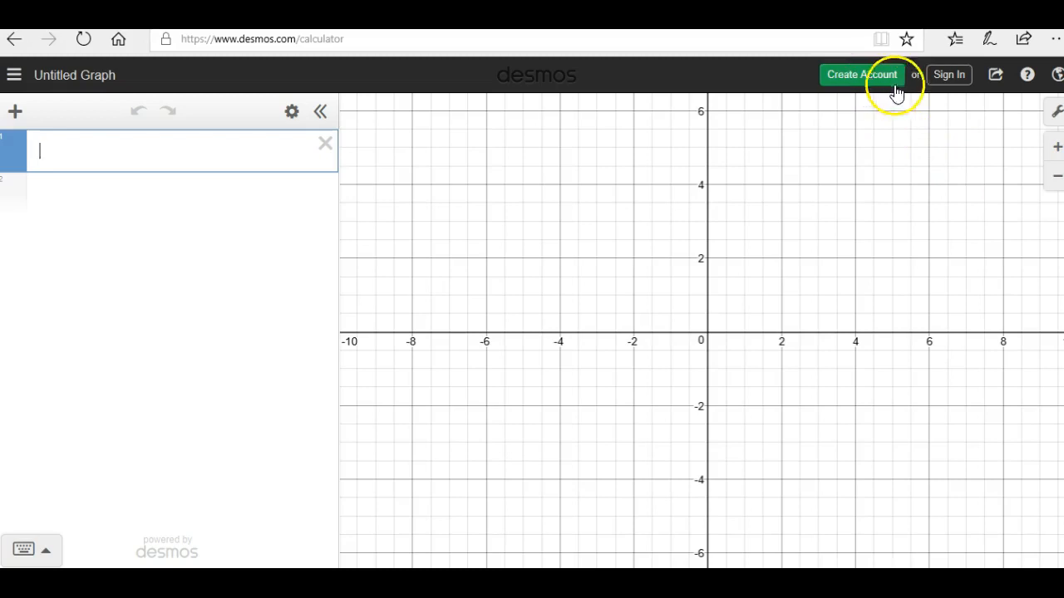
click(958, 85)
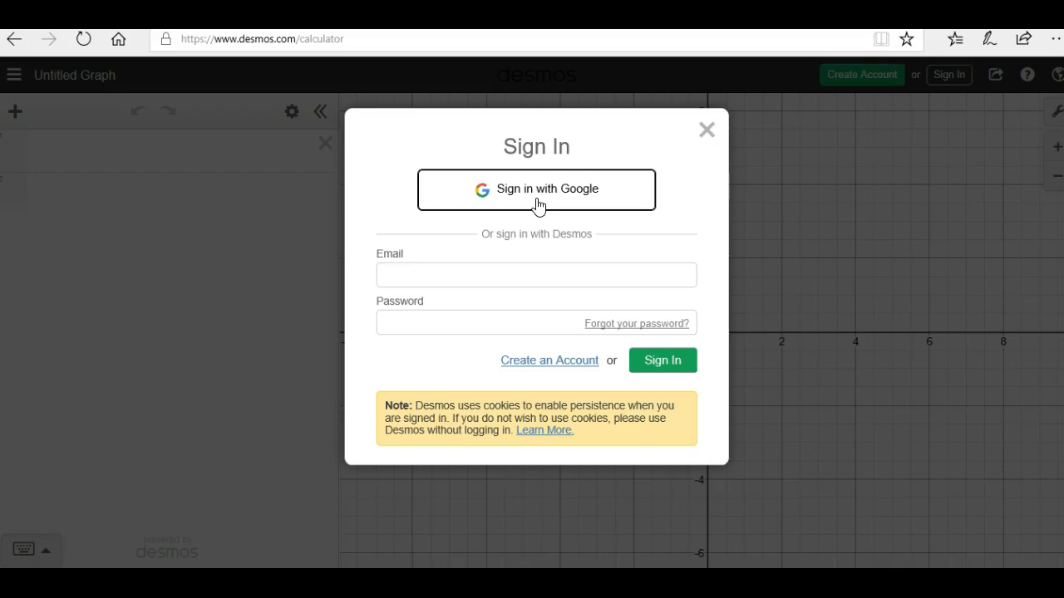
click(537, 190)
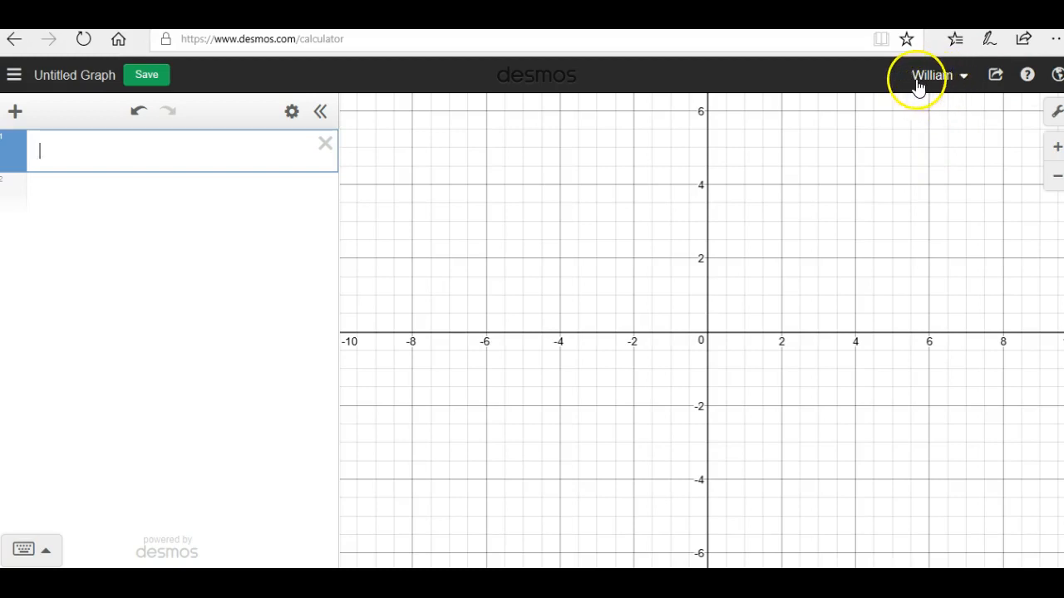
Step: Check the account options available for the signed-in profile
click(950, 84)
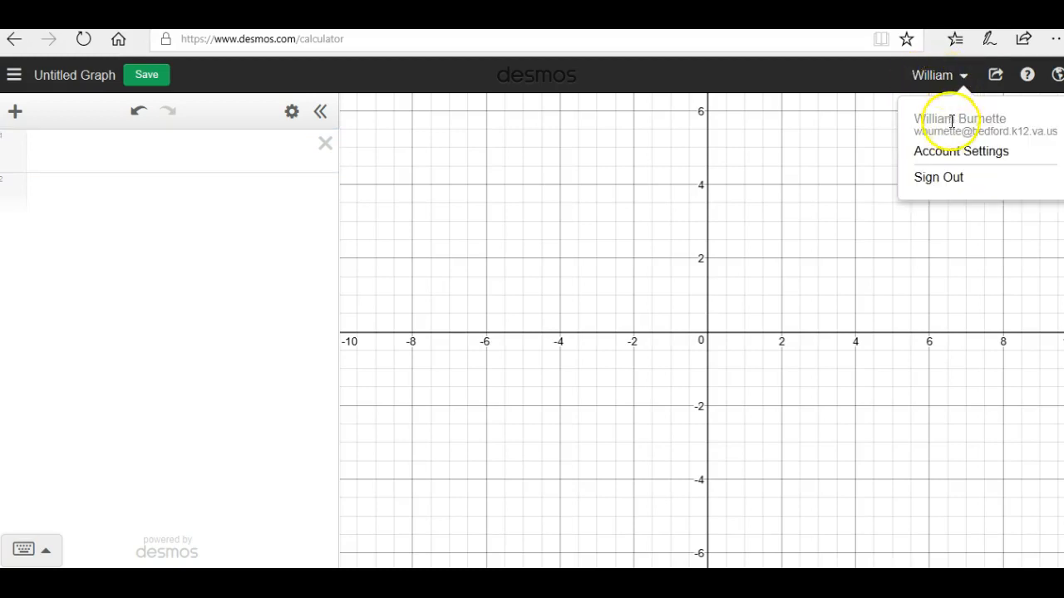
click(935, 178)
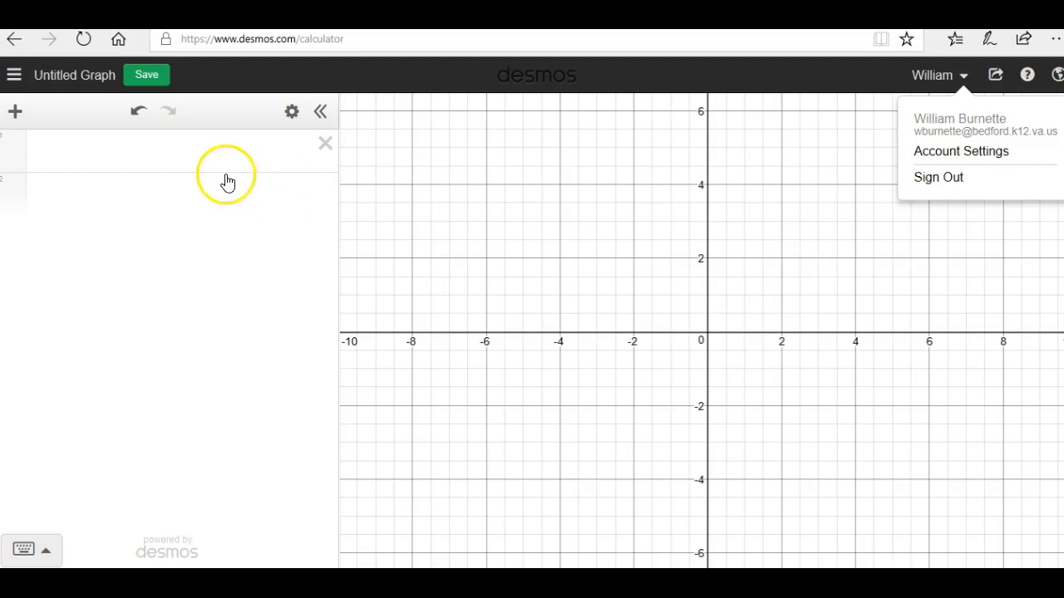
Step: Graph the line 3x + 4 in the first expression row
click(207, 155)
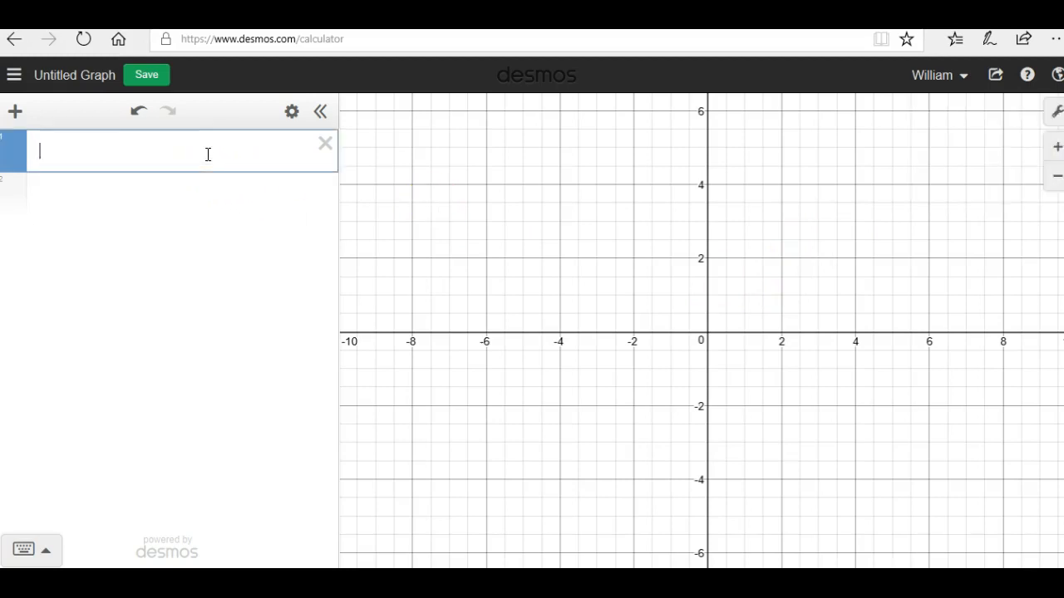
text(3x )
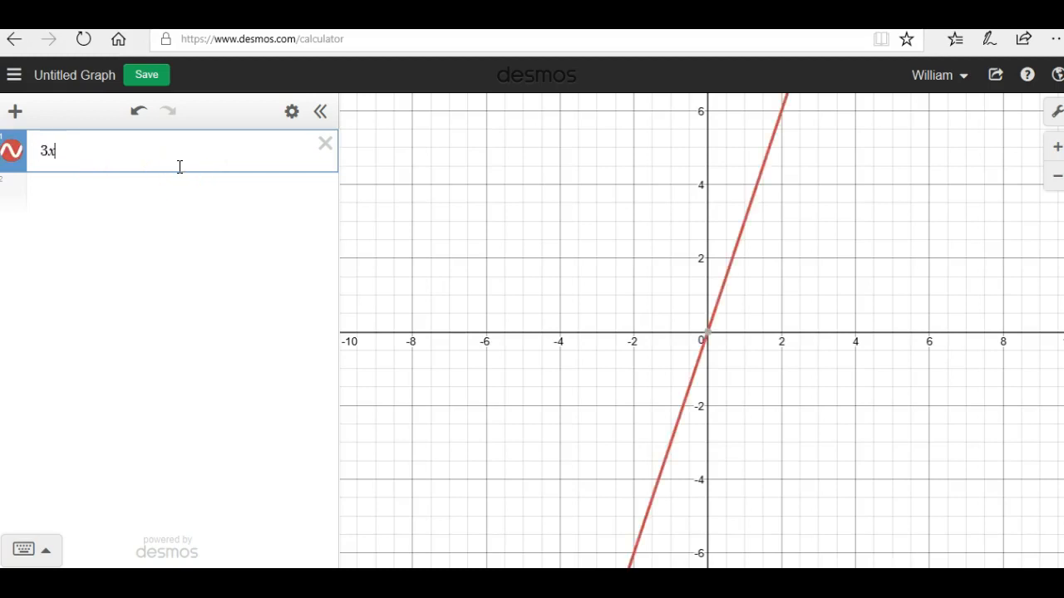
text(+ 4)
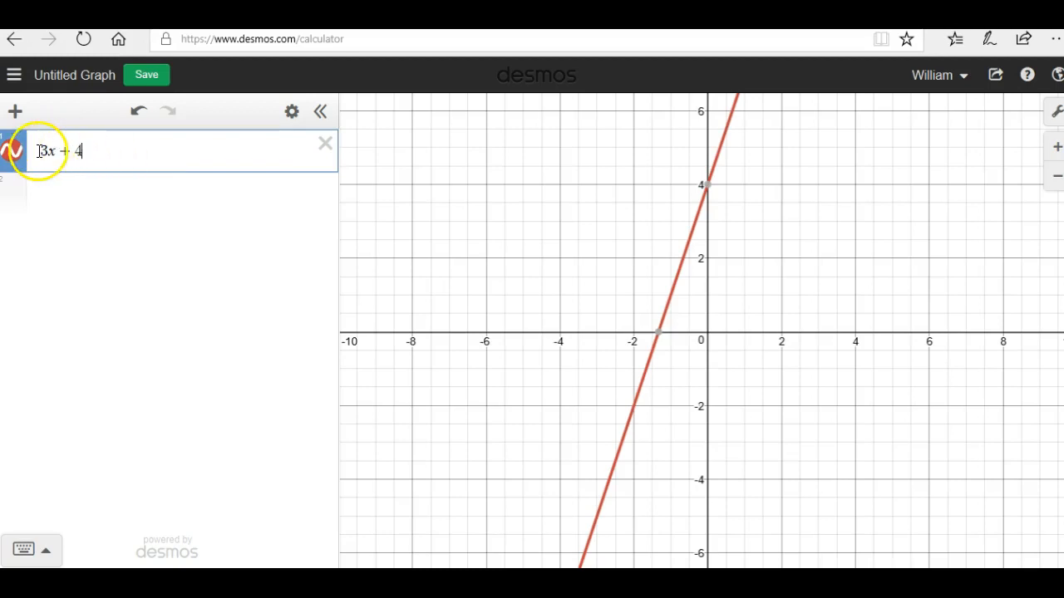
Step: Rewrite the first expression as the equation y = 3x + 4
key(Left)
key(Left)
key(Left)
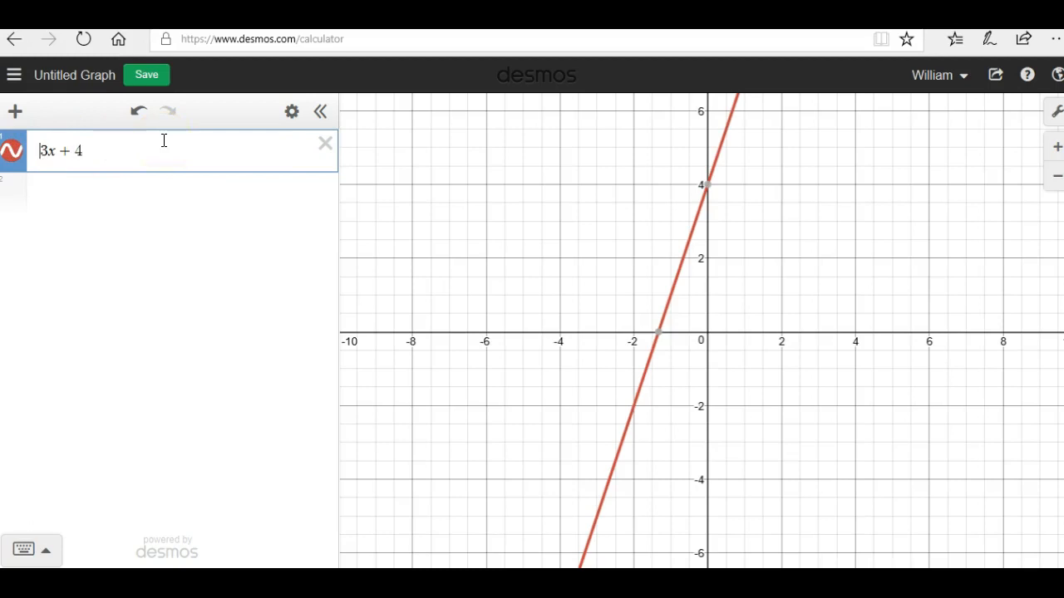
text(y=)
Step: Replace the y = part of the first expression with function notation, making it f(x) = 3x + 4
click(67, 150)
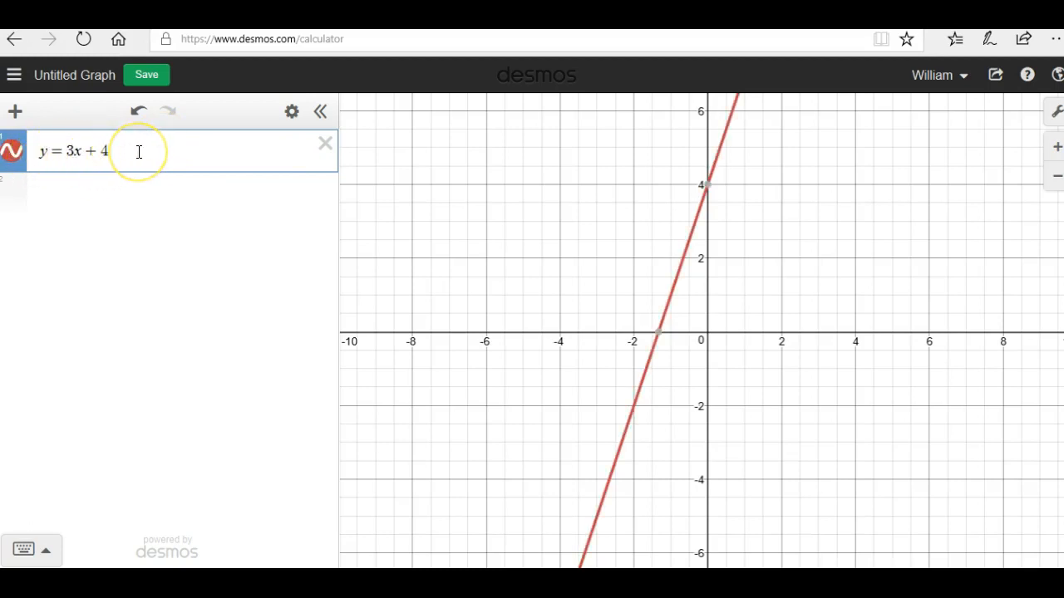
key(BackSpace)
key(BackSpace)
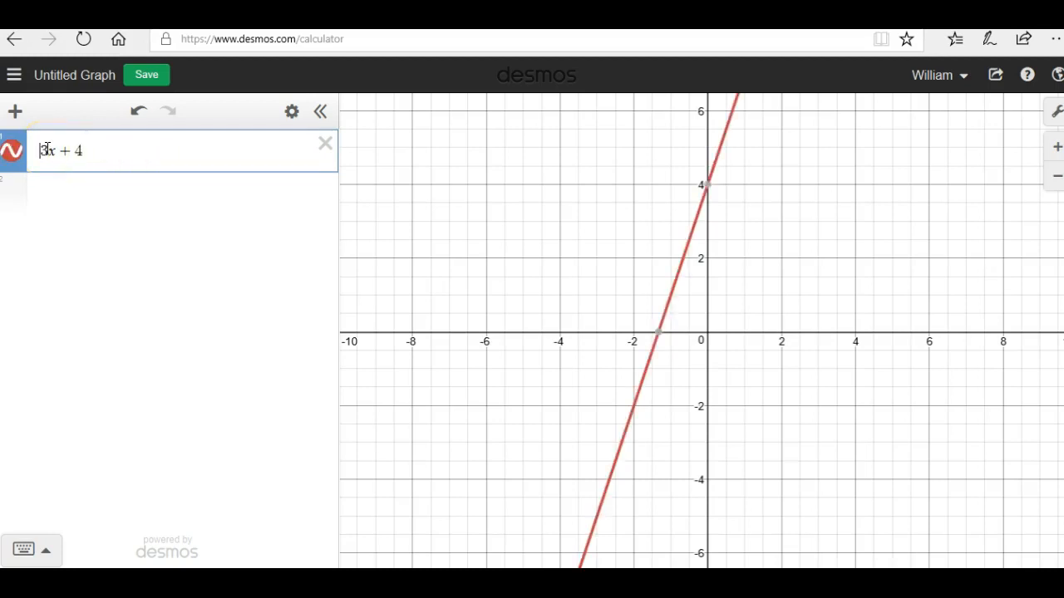
text(f(x) =)
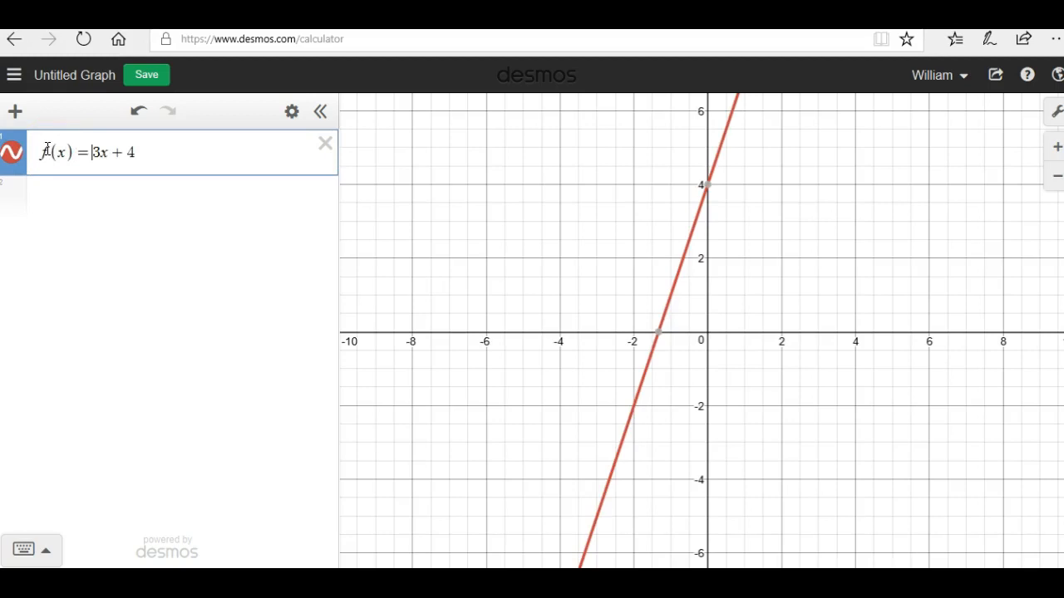
Step: Graph the function g(x) = 1/3x + 4, with the slope as a fraction, in the second expression row
click(50, 199)
text(g)
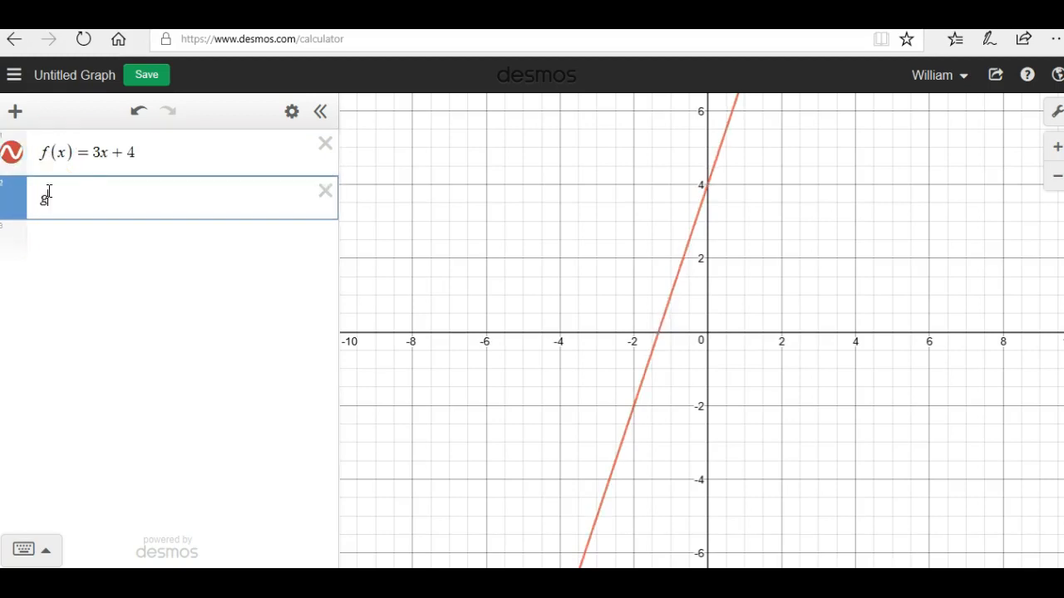
text(()
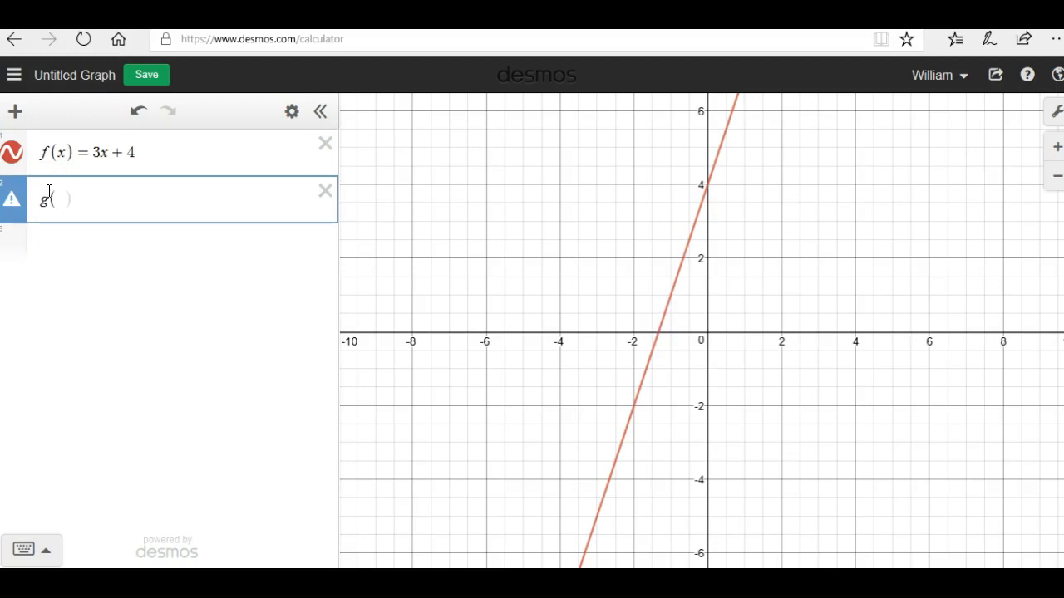
text(x)
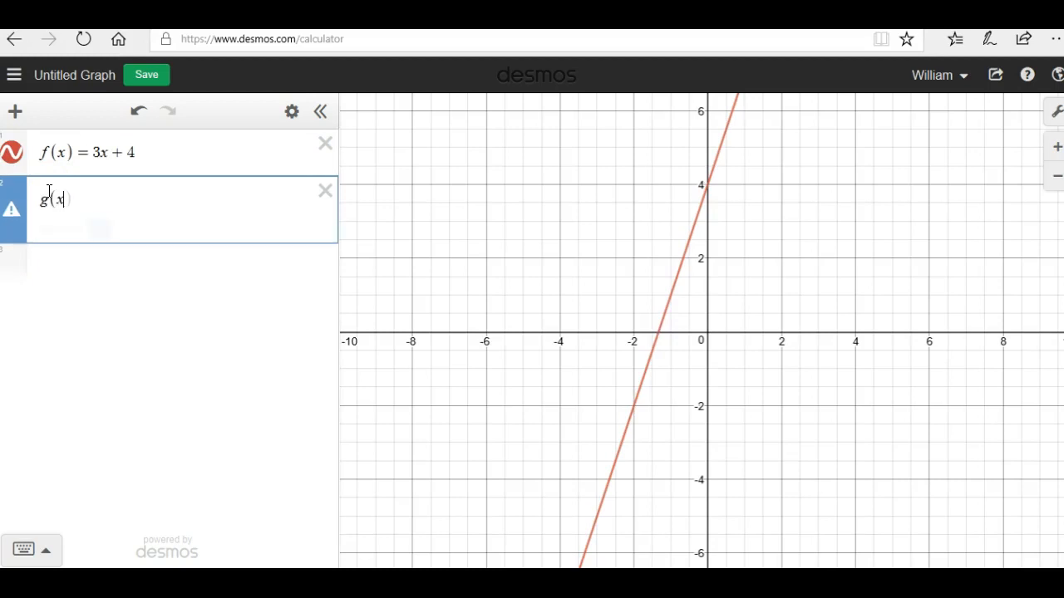
key(Right)
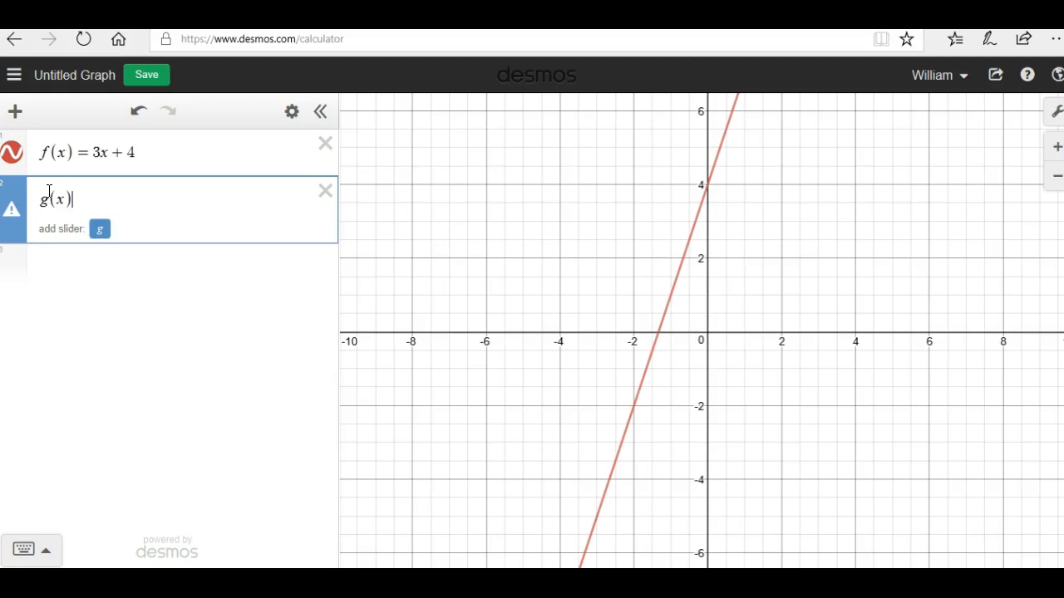
text(= )
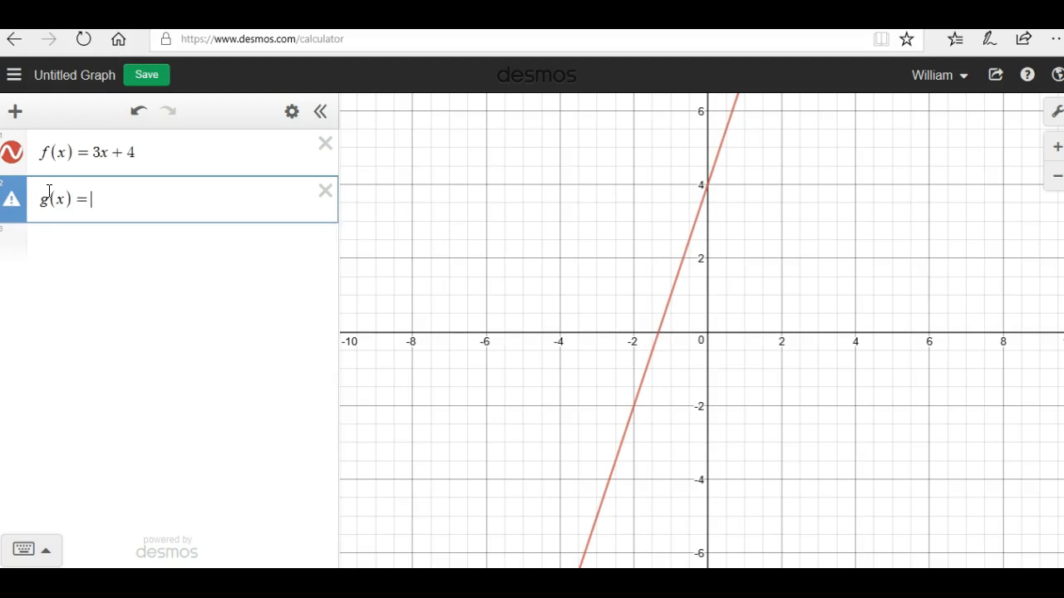
text(1/3)
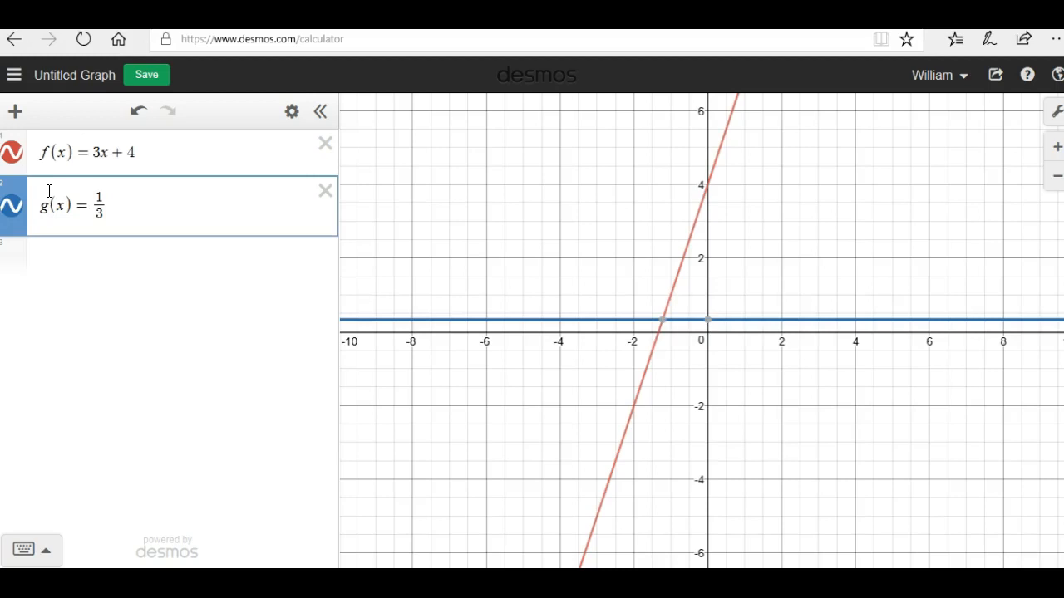
text(x )
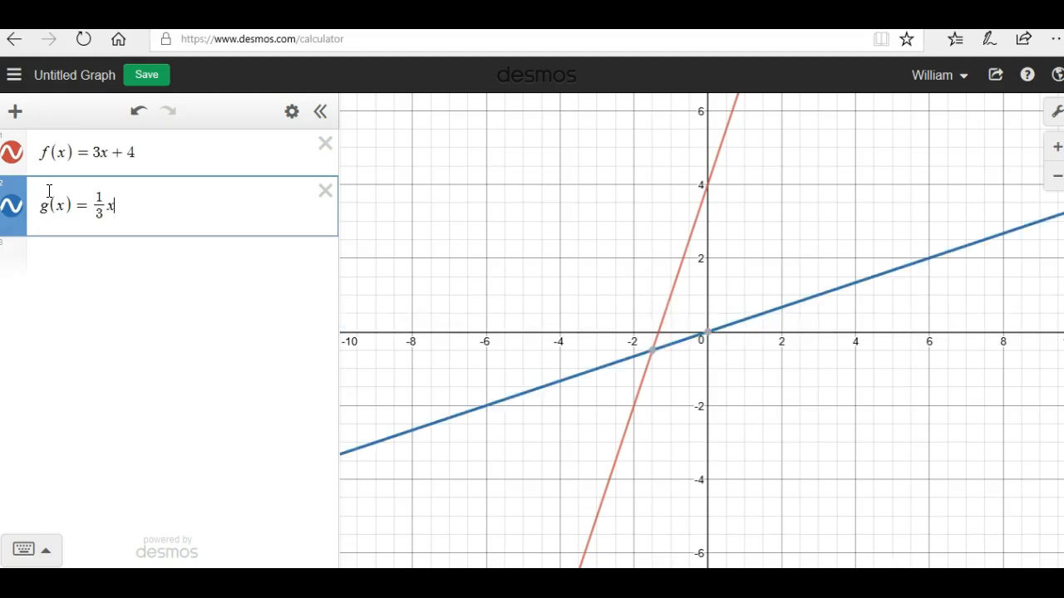
text(+ 4)
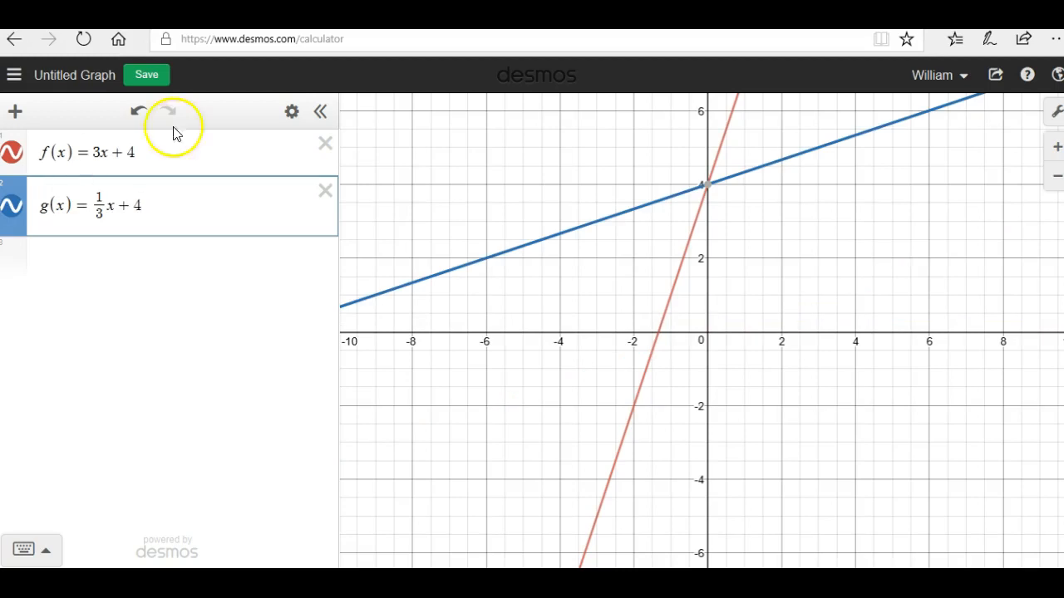
Step: Enter the squared binomial (x + 3)^2 in the third expression row
drag(628, 291, 613, 369)
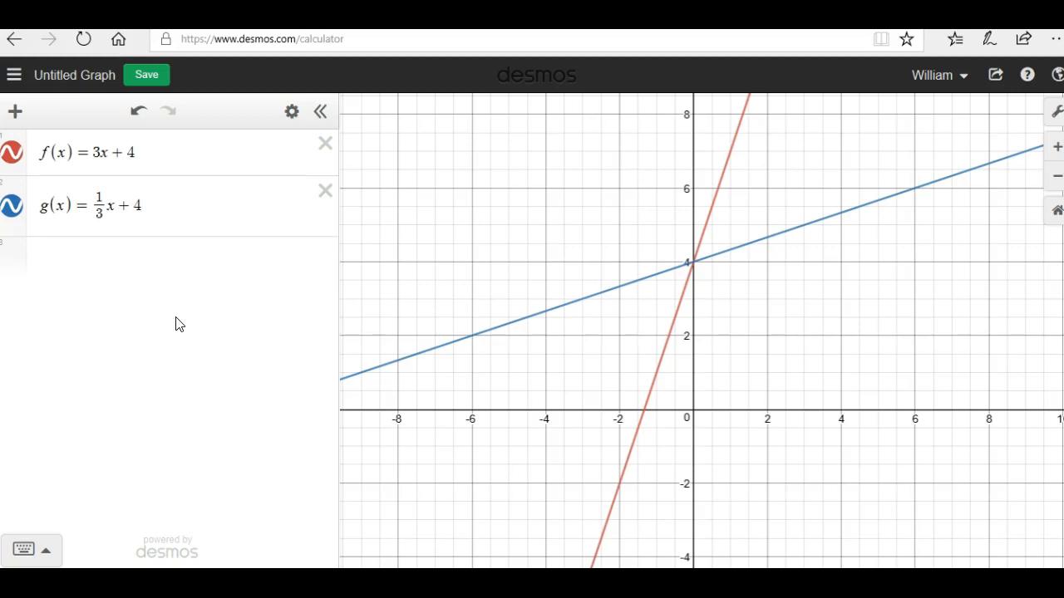
click(155, 264)
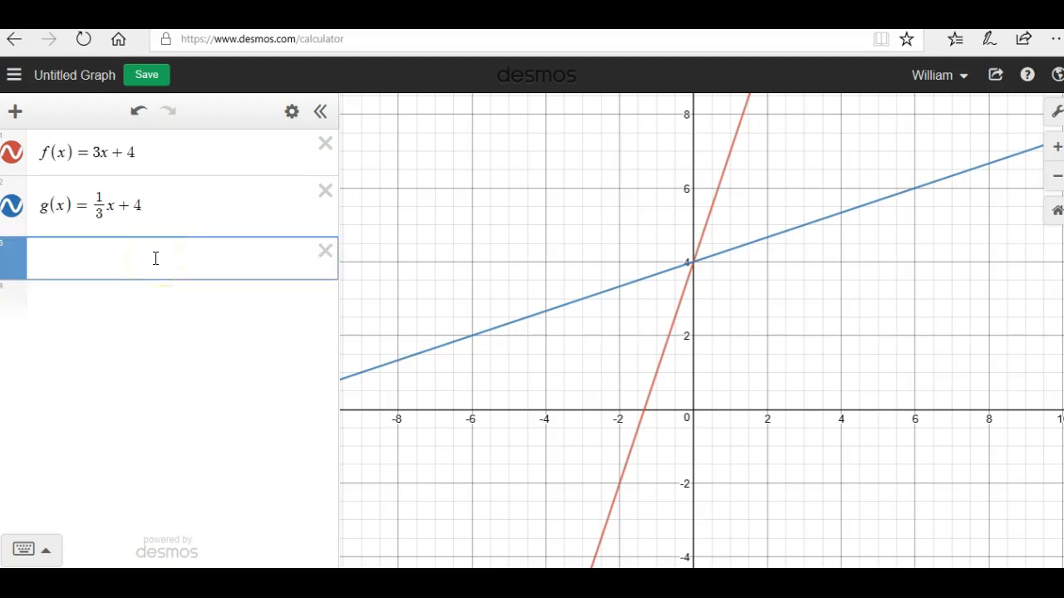
text((x+)
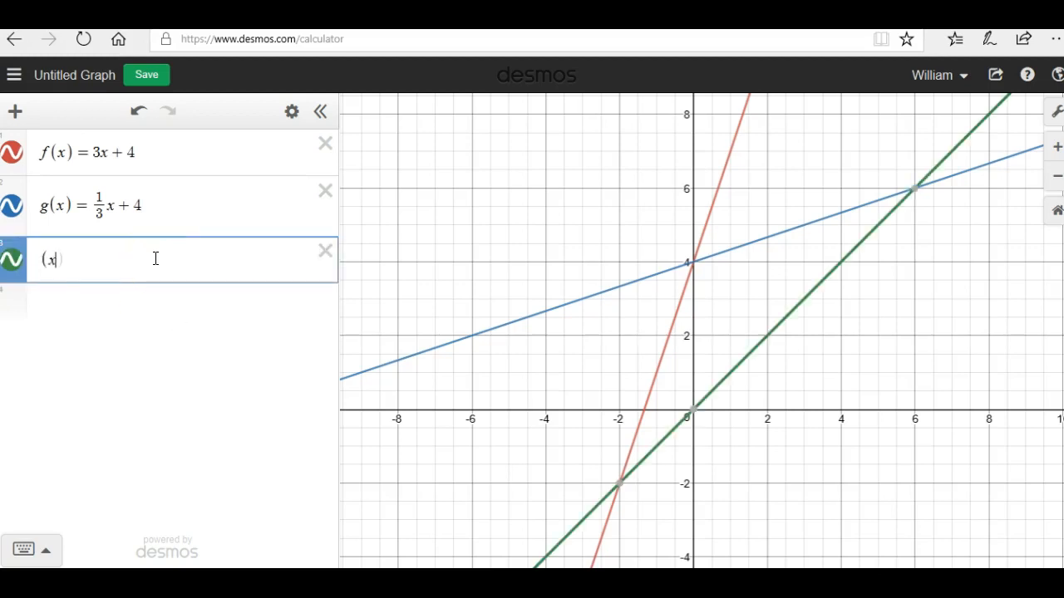
text(3))
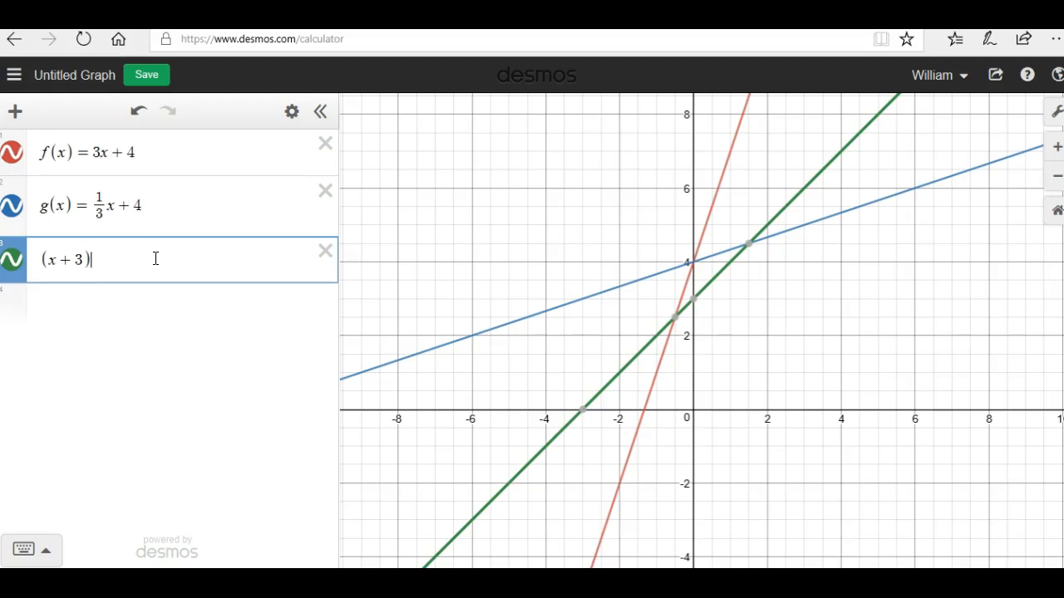
text(^)
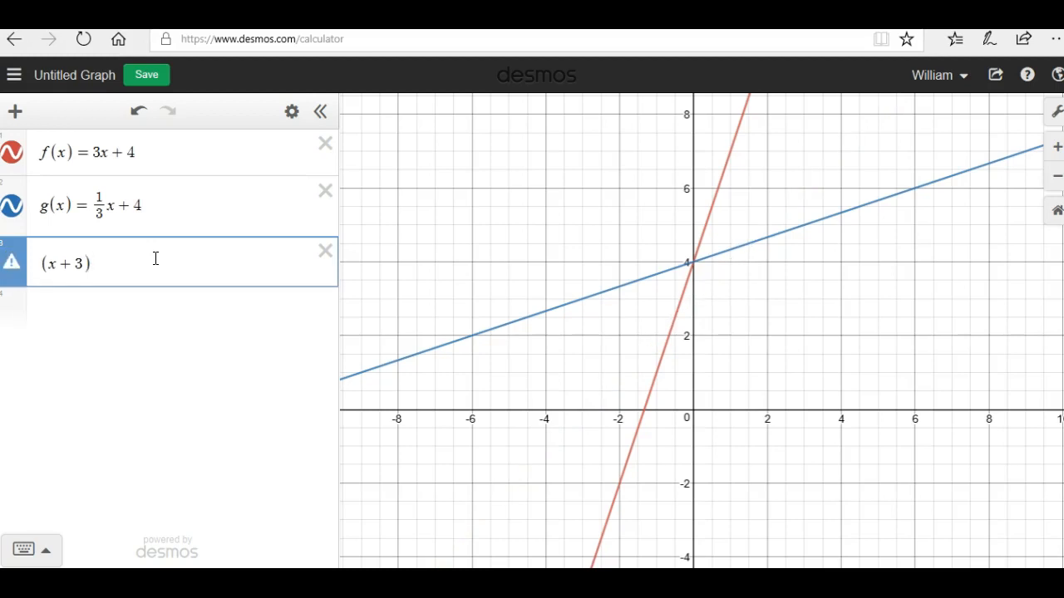
text(2)
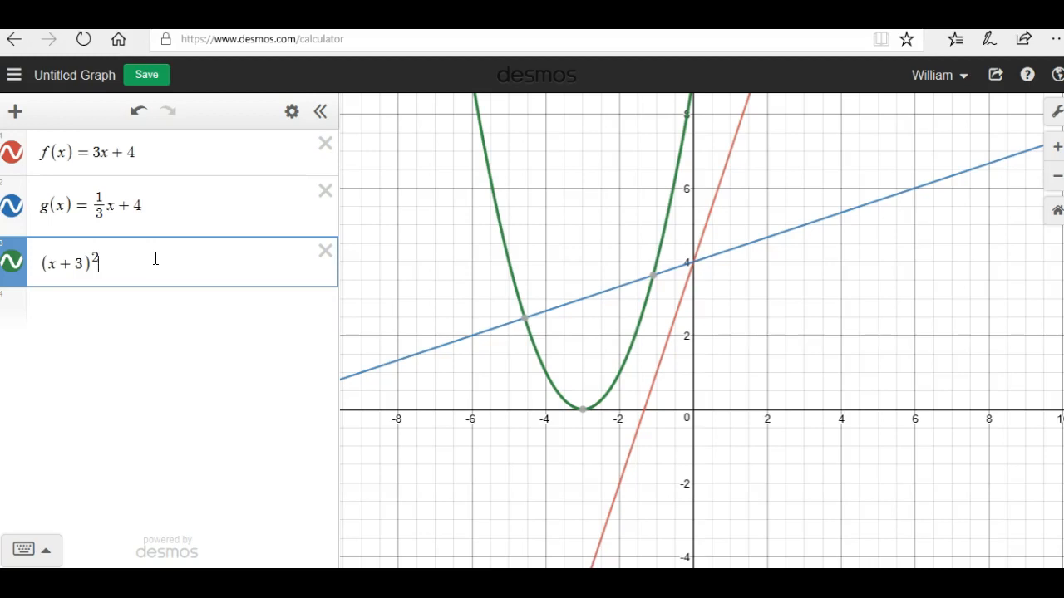
key(Right)
Step: Extend the third expression into the circle equation (x + 3)^2 + (y − 1)^2 = 4, with y − 1 in parentheses
text(+y)
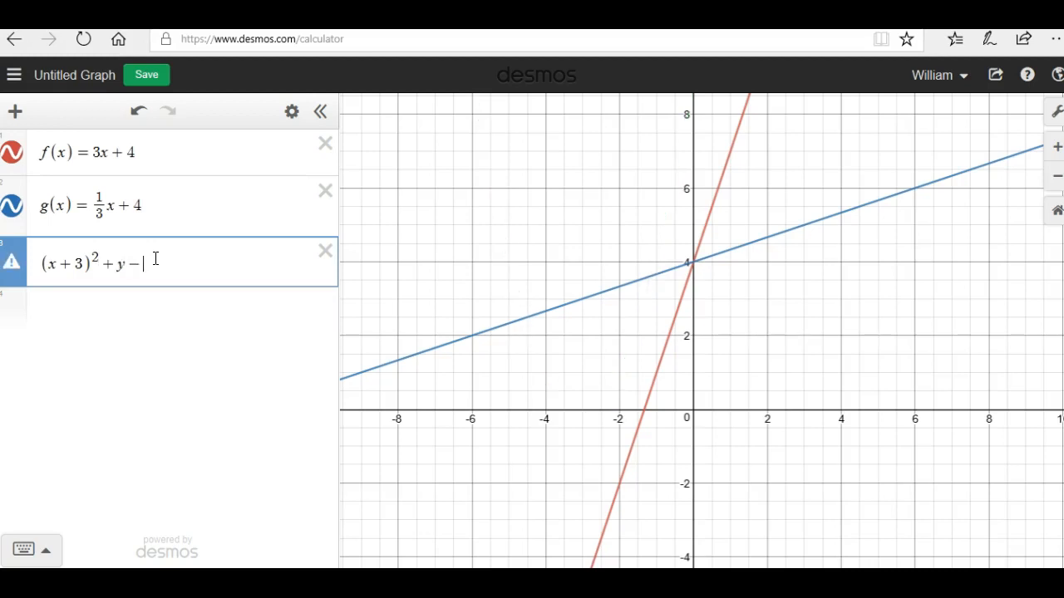
text(-1))
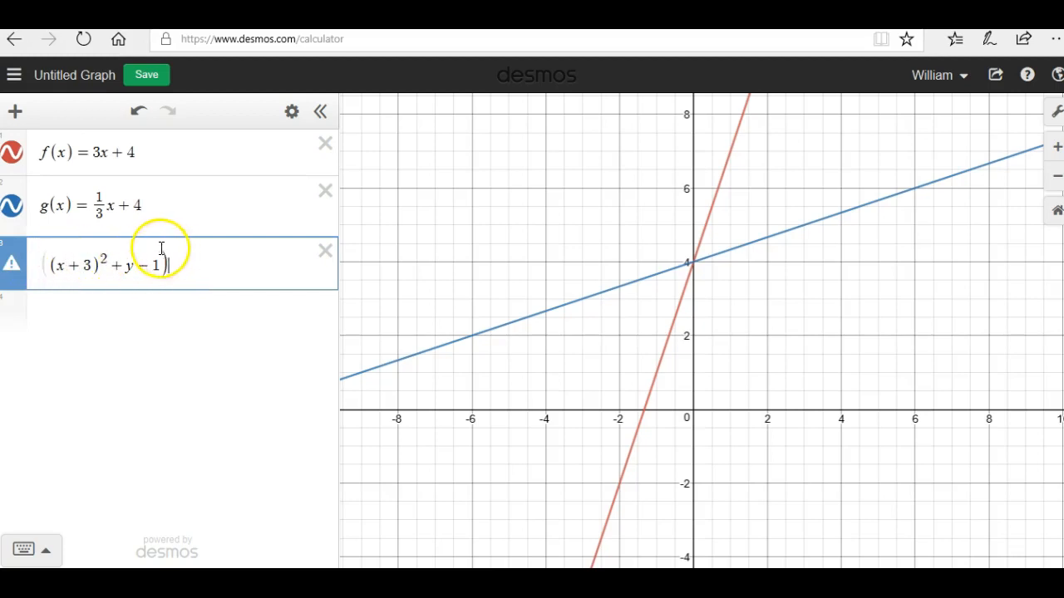
click(124, 264)
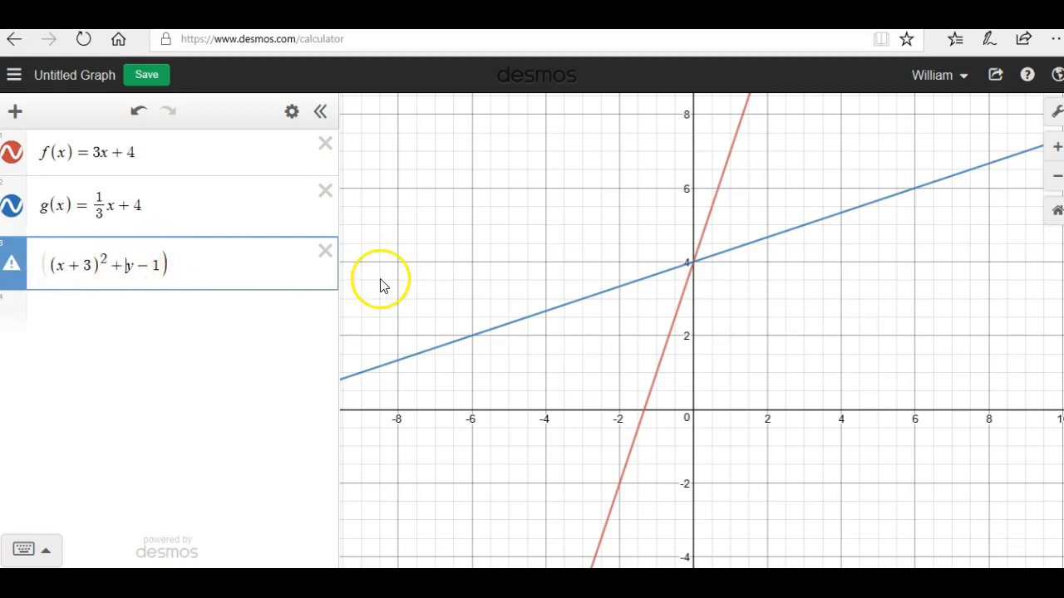
text(()
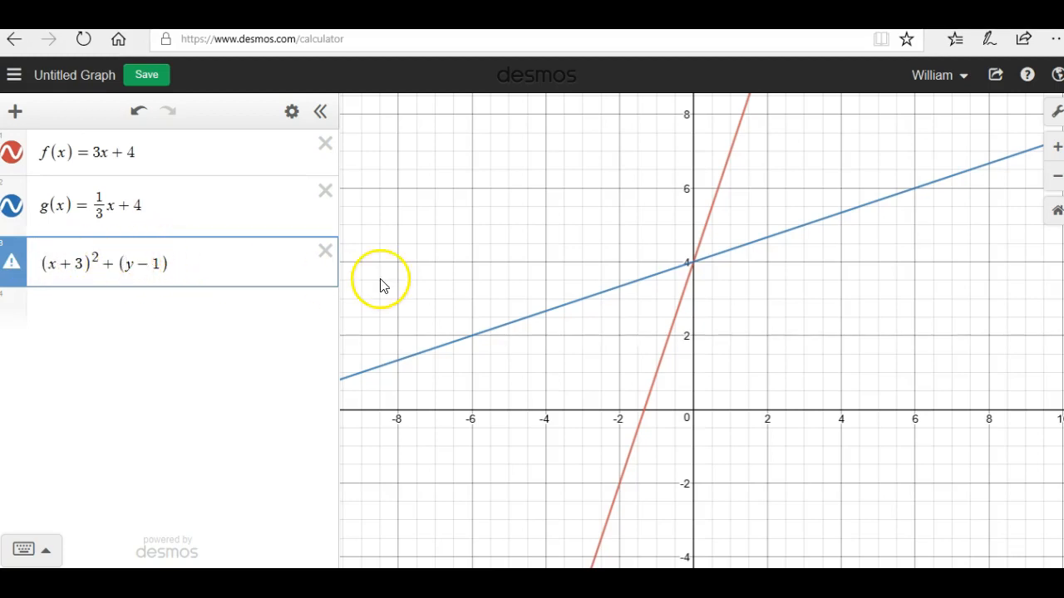
click(199, 263)
text(^2=4)
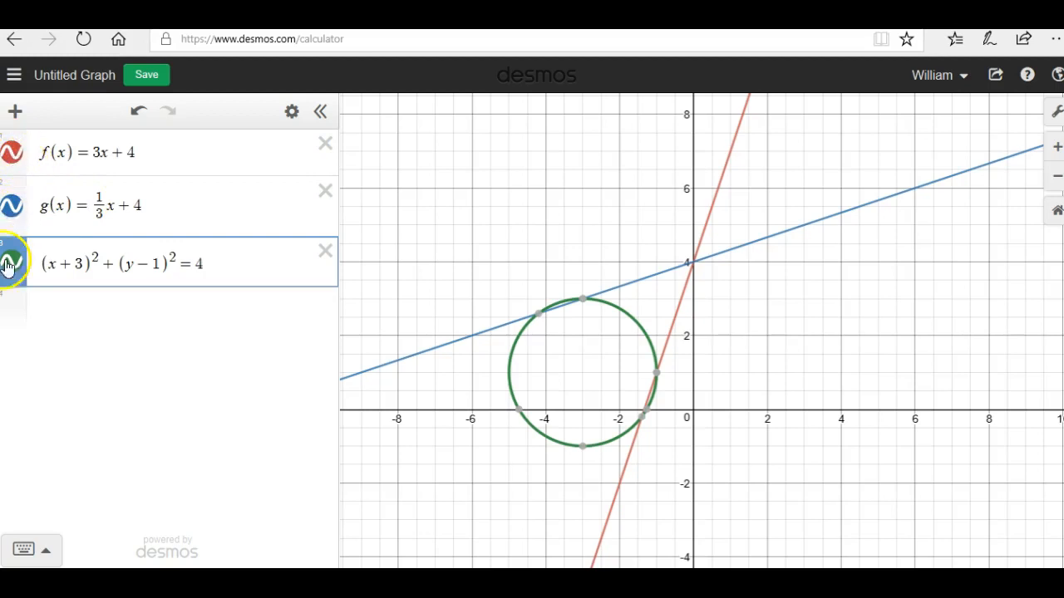
Step: Try blue for the f(x) line and settle on orange as its color
click(19, 160)
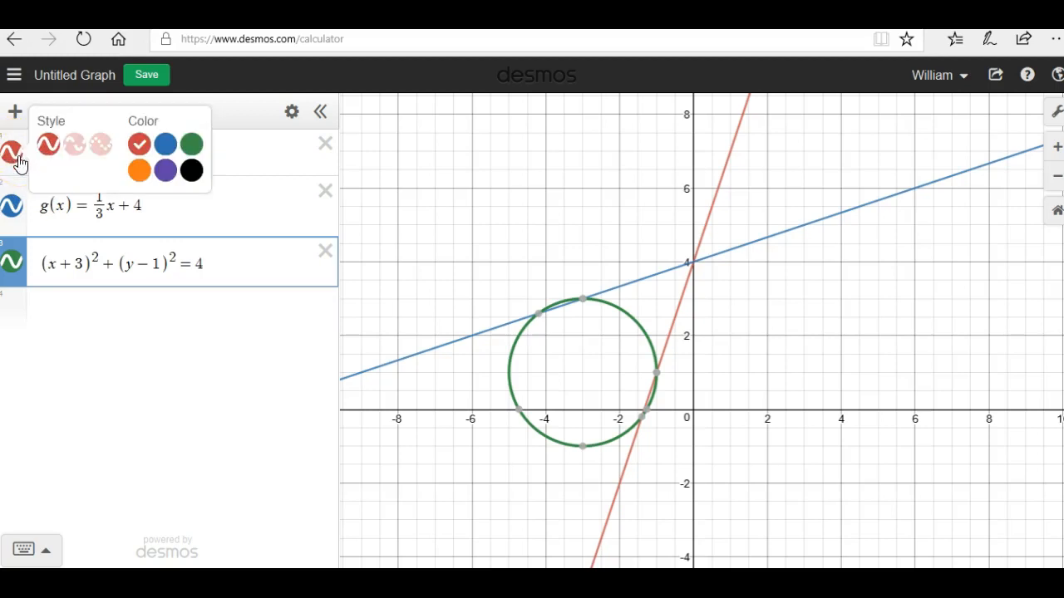
click(167, 146)
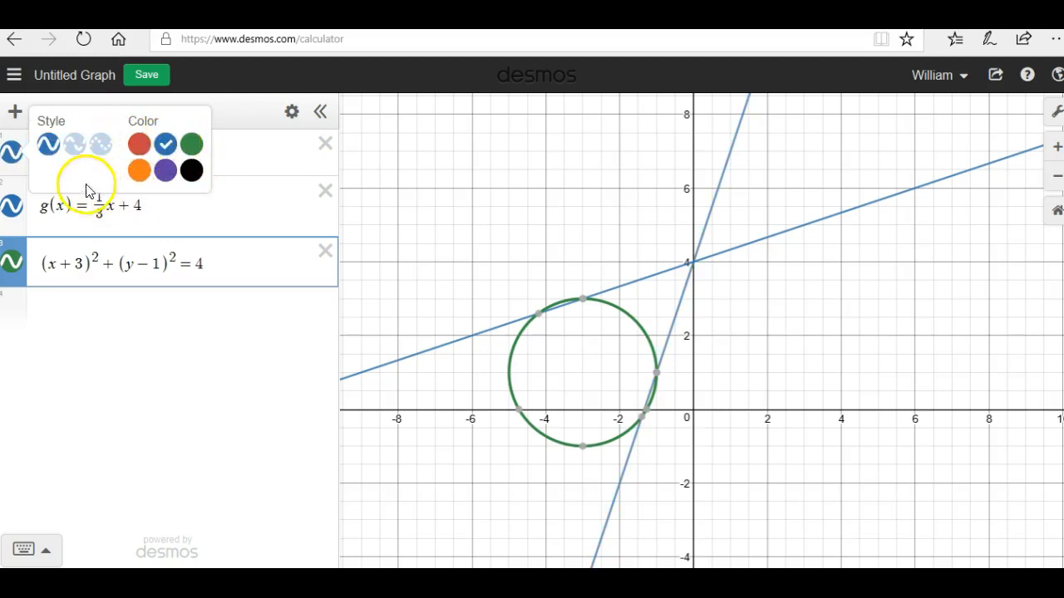
click(140, 172)
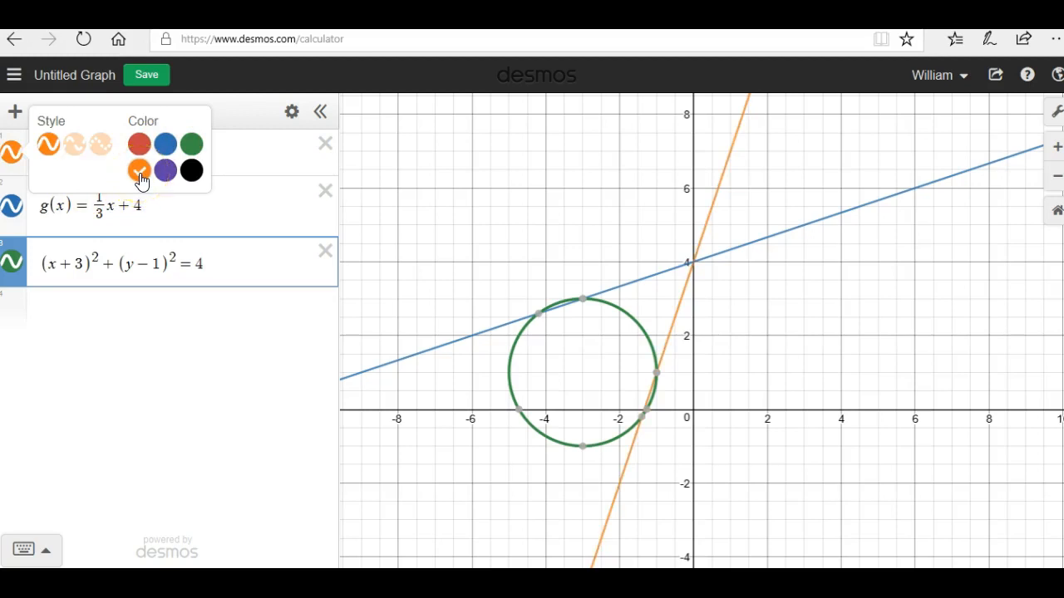
Step: Try the dashed and dotted line styles on f(x), ending with the solid style
click(51, 143)
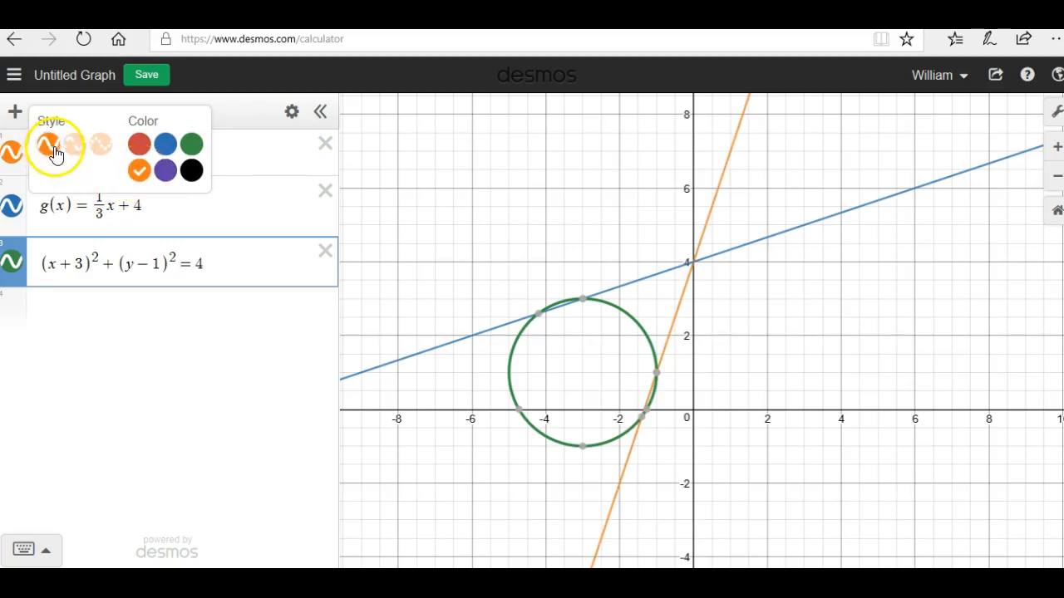
click(76, 148)
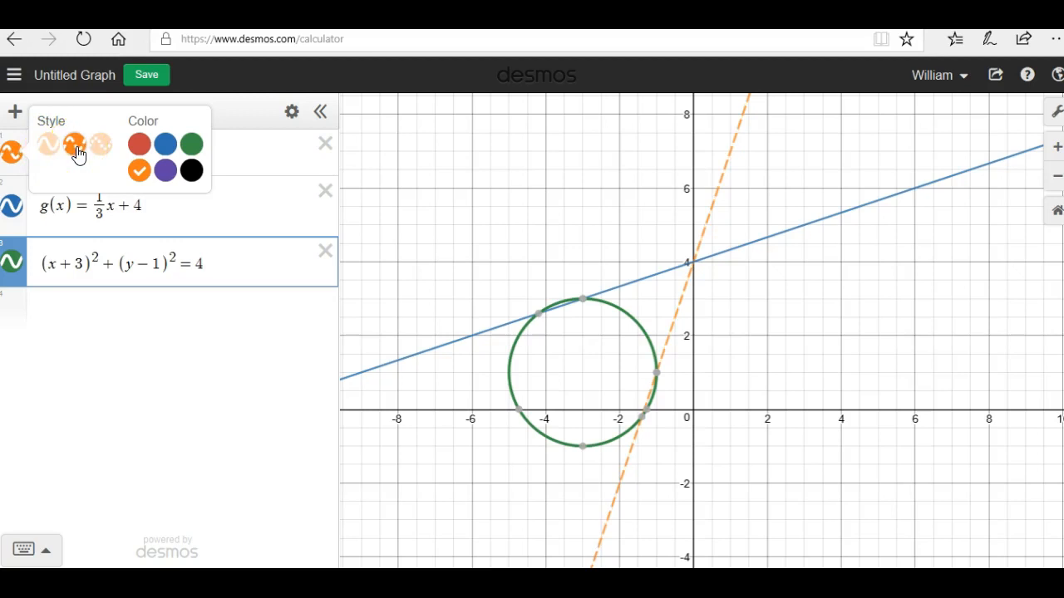
click(100, 150)
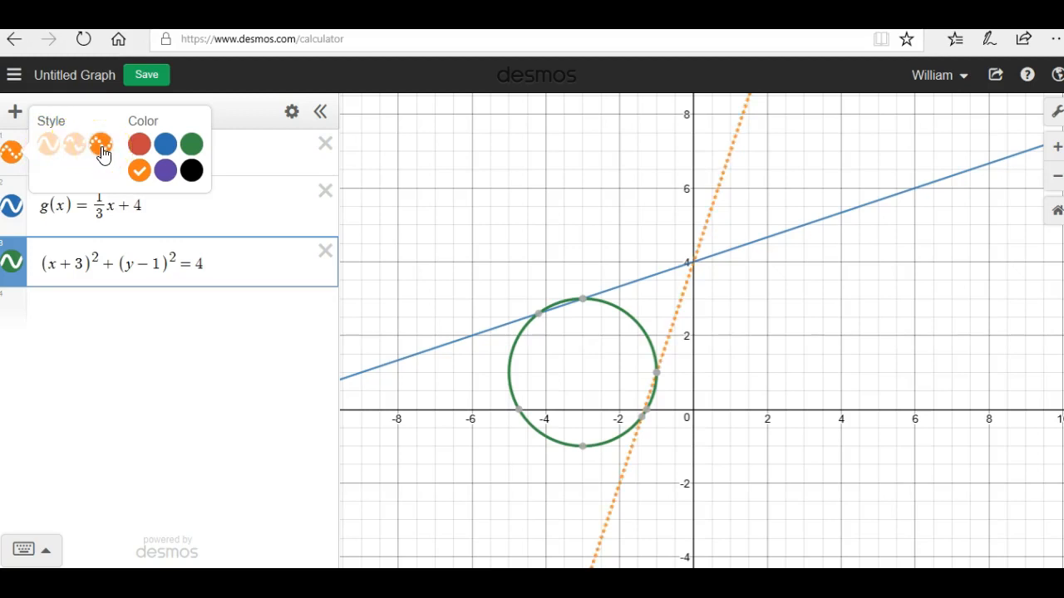
click(244, 156)
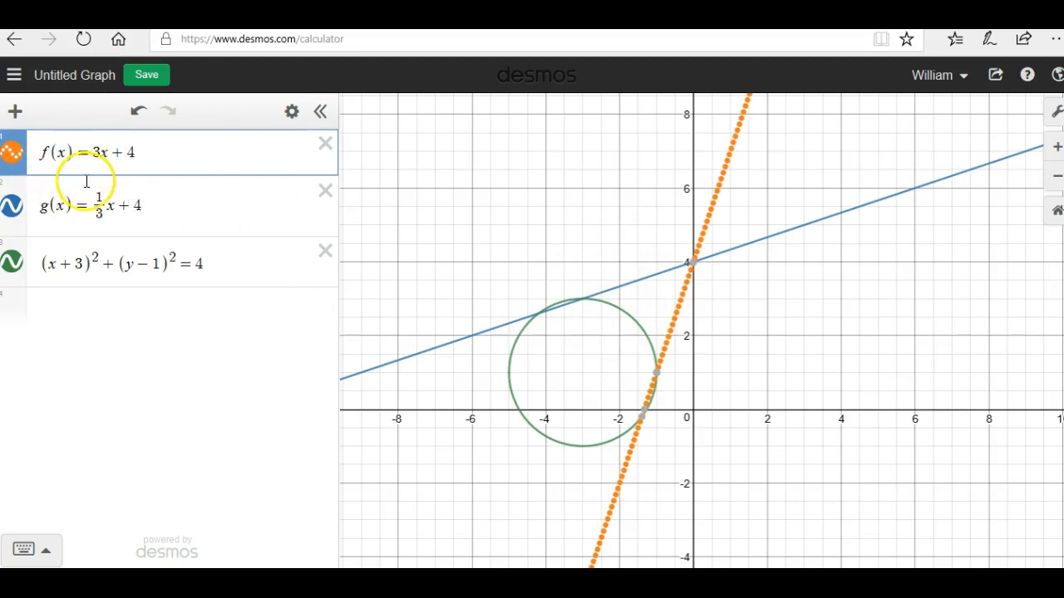
click(12, 155)
click(11, 158)
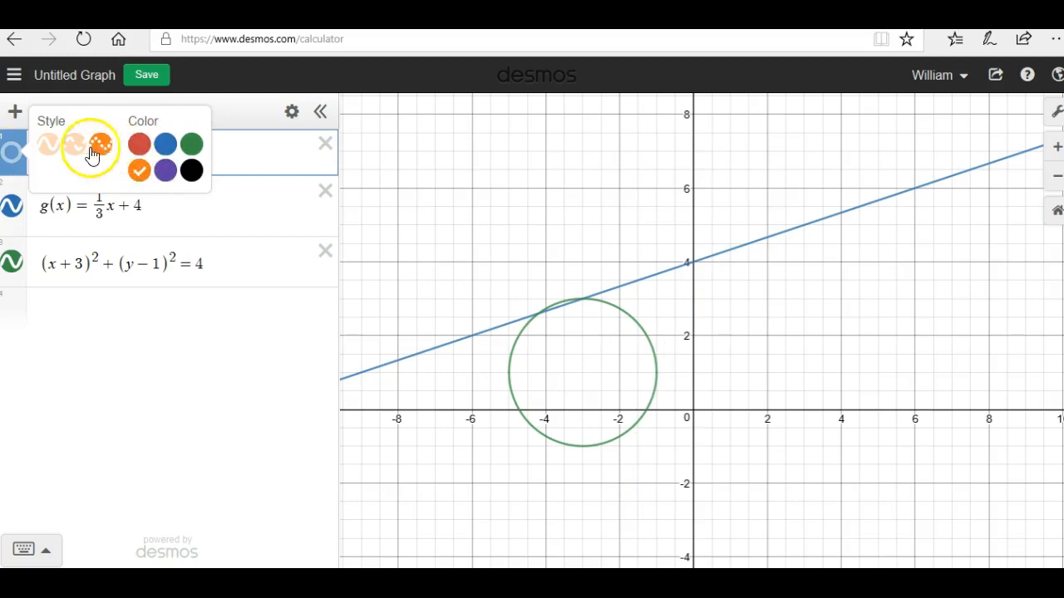
click(48, 144)
click(51, 379)
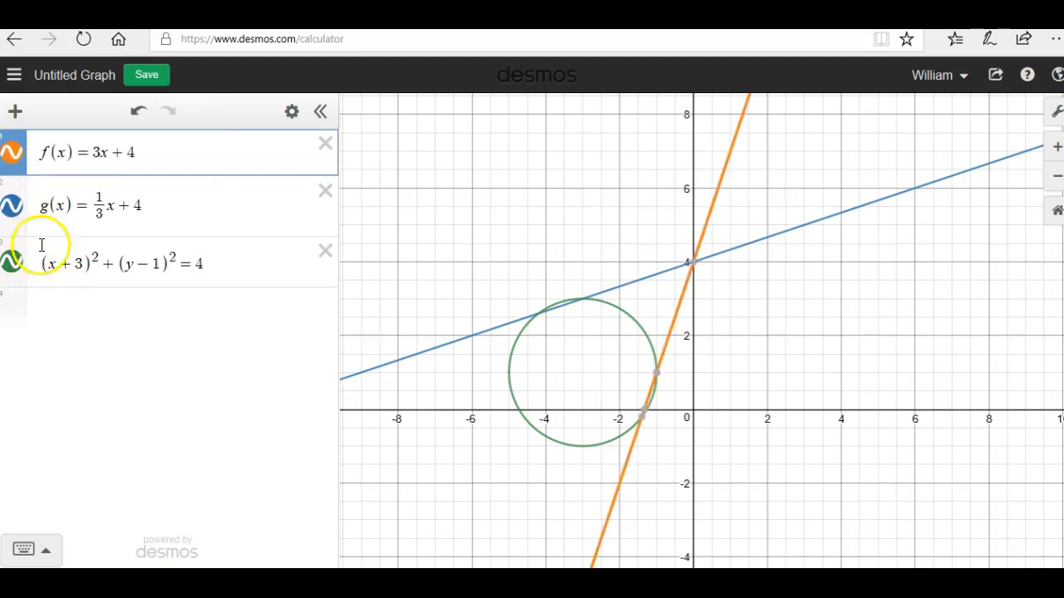
Step: Hide the graphs of f(x) and g(x), leaving only the circle displayed
click(11, 151)
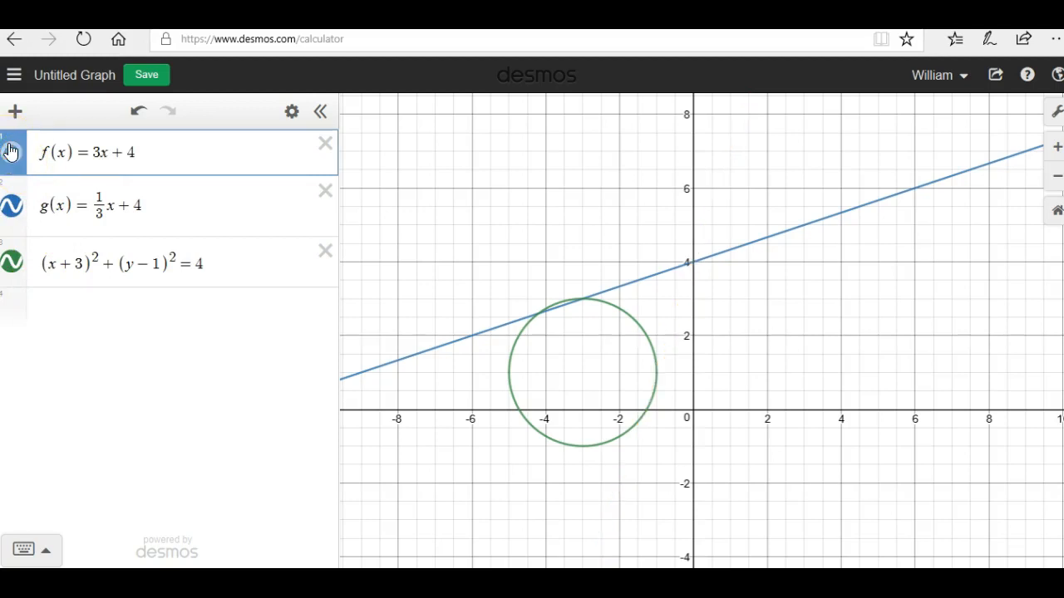
click(12, 206)
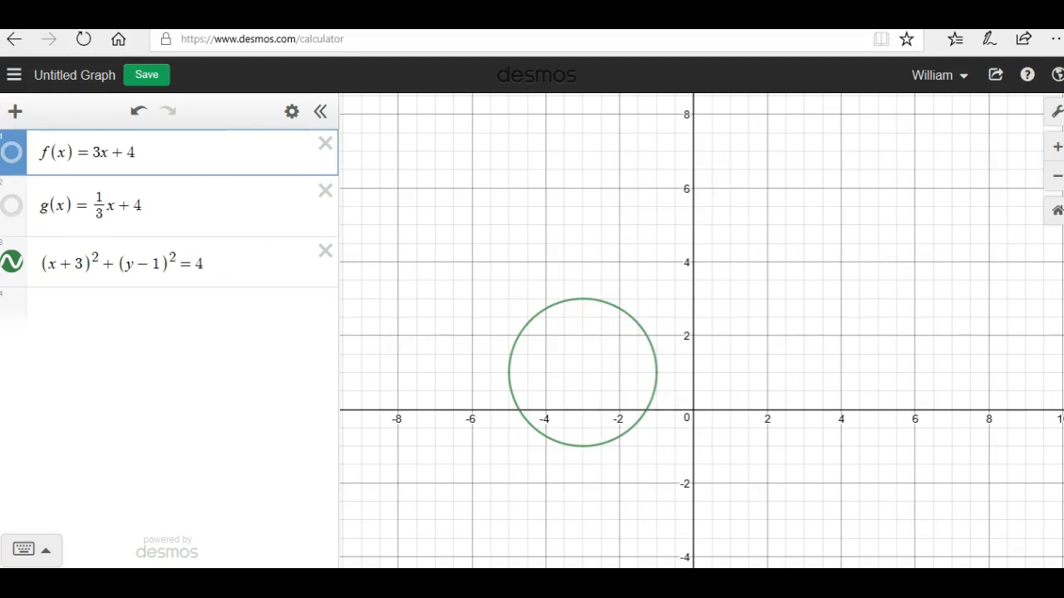
click(12, 212)
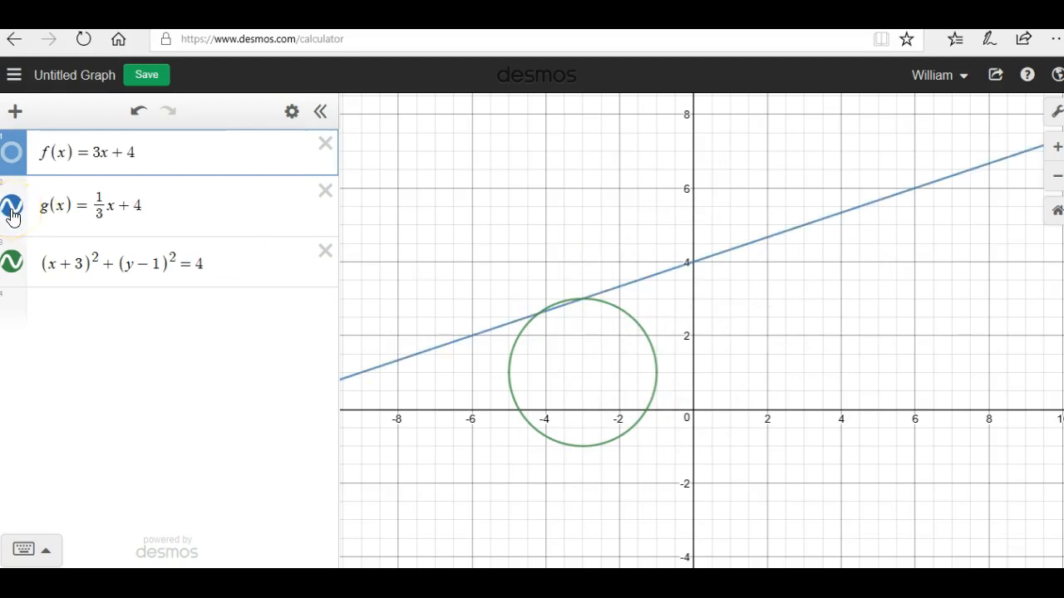
click(12, 212)
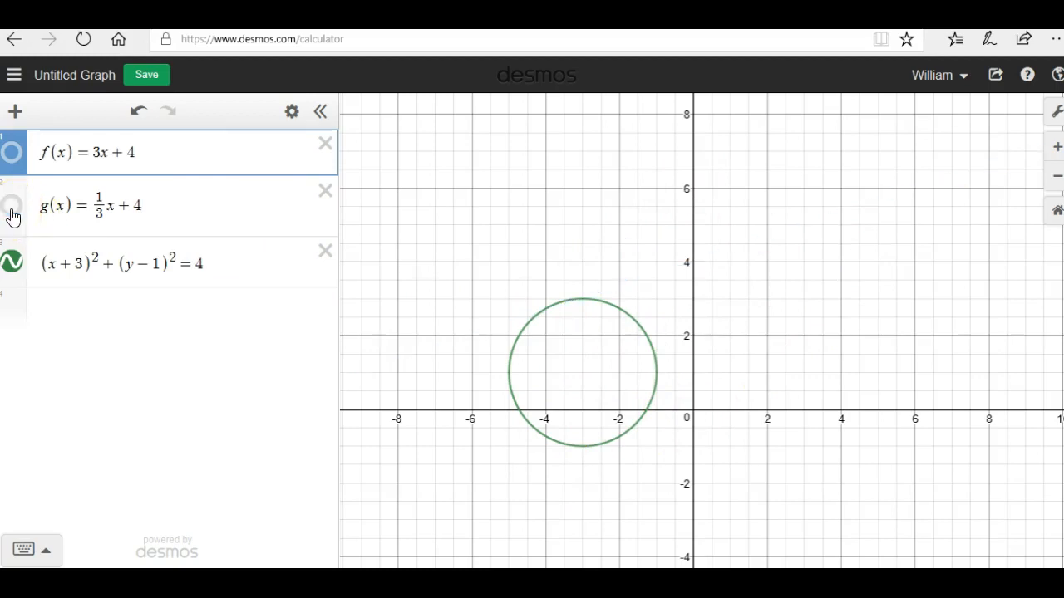
Step: Plot the circle's center point (−3, 1) in the fourth expression row
click(56, 304)
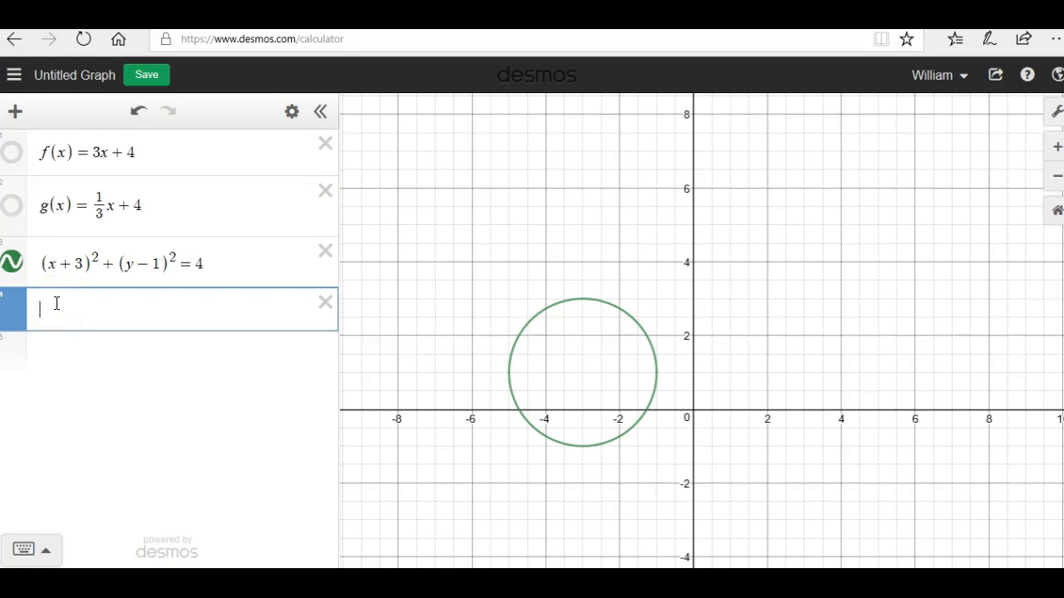
text(()
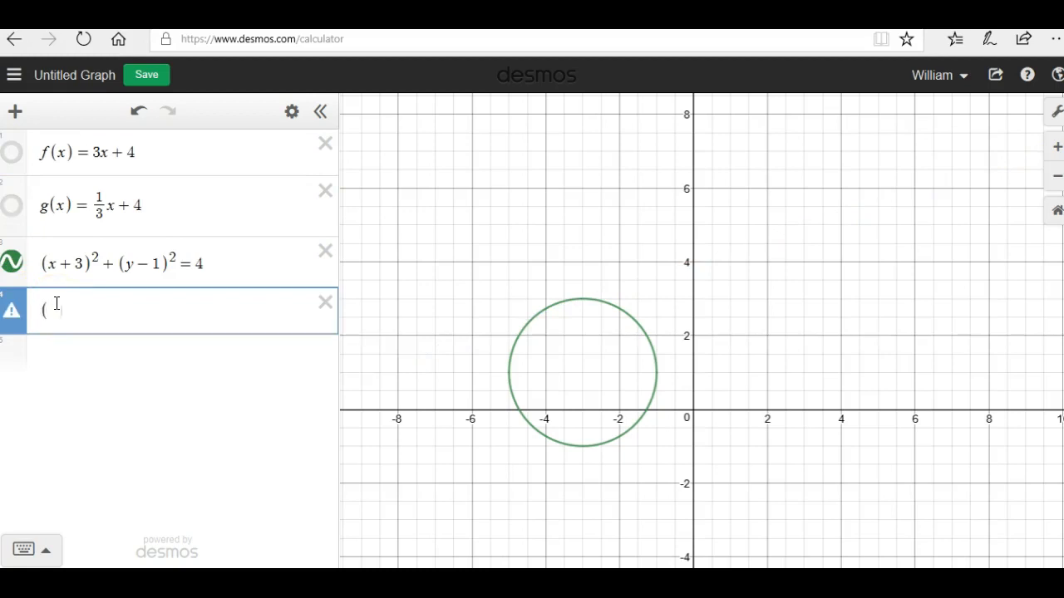
text(-3,1)
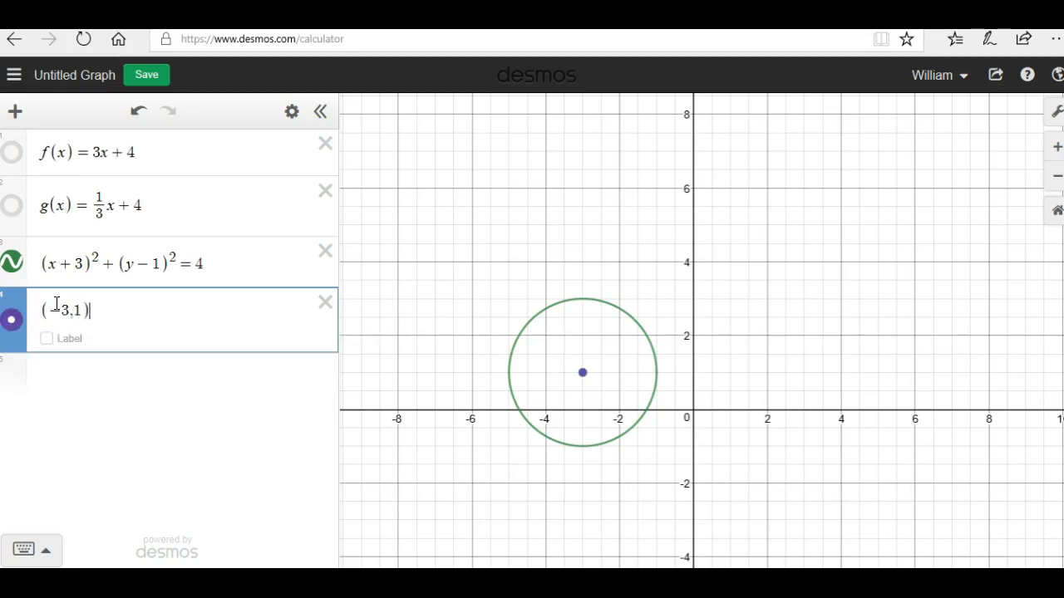
Step: Turn on the label for the point in the fourth row and set its text to (-3,1)
click(46, 339)
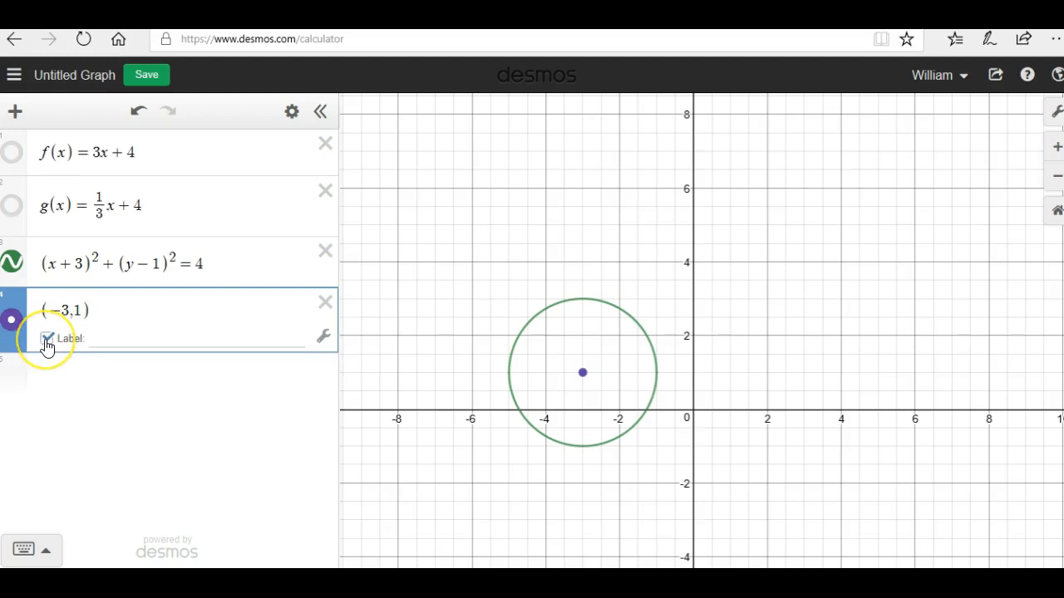
click(101, 337)
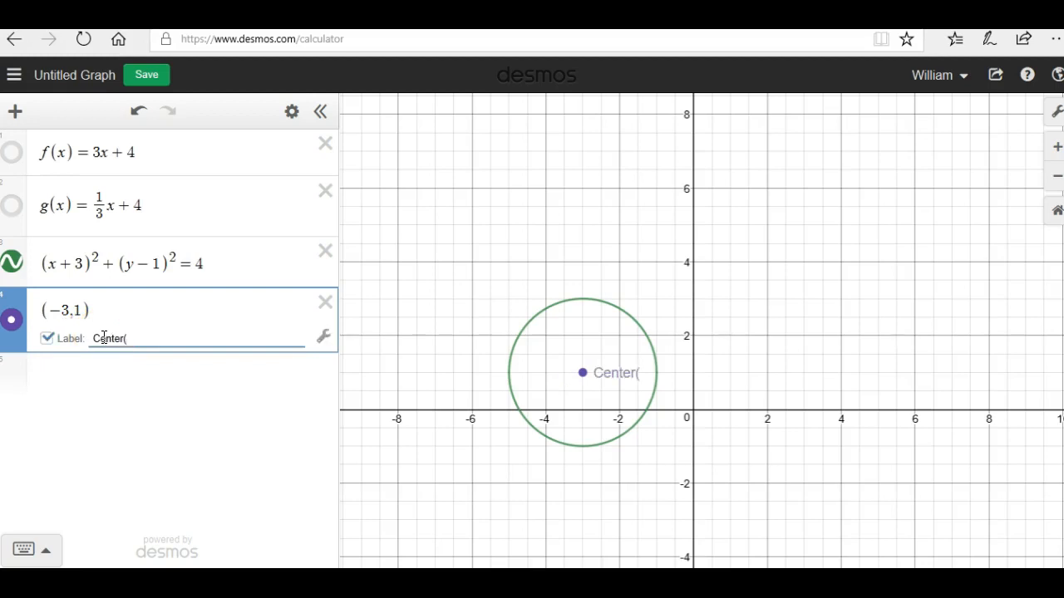
text(Center(h,Kk)
key(BackSpace)
key(BackSpace)
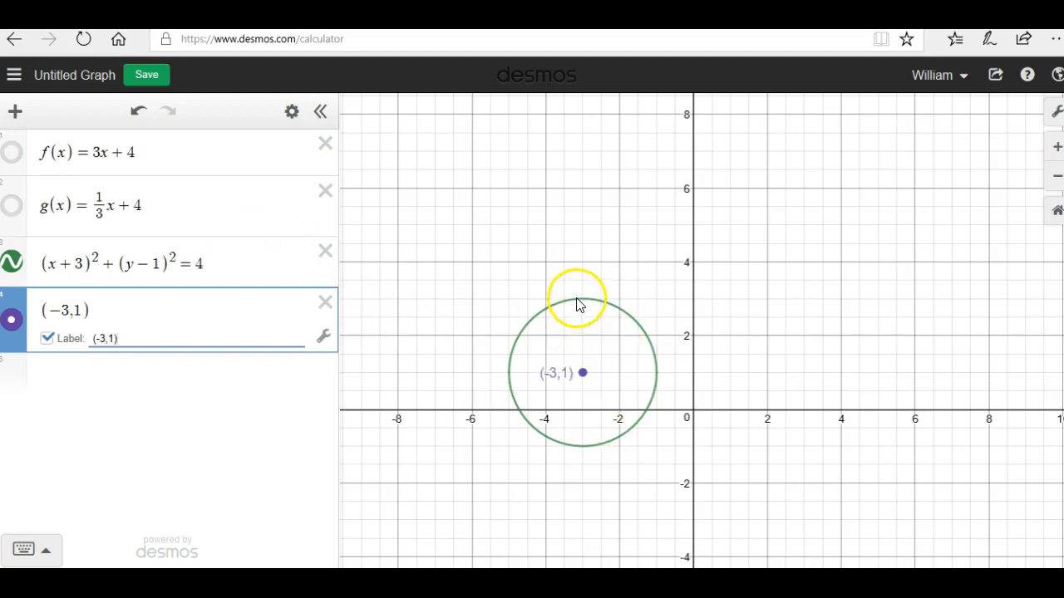
Step: Show the g(x) graph and trace along the circle and the line to examine their key points and intersections
mouse_move(579, 305)
mouse_down()
mouse_move(623, 308)
mouse_move(641, 328)
mouse_move(658, 372)
mouse_move(653, 421)
mouse_move(584, 459)
mouse_move(506, 421)
mouse_up()
click(11, 205)
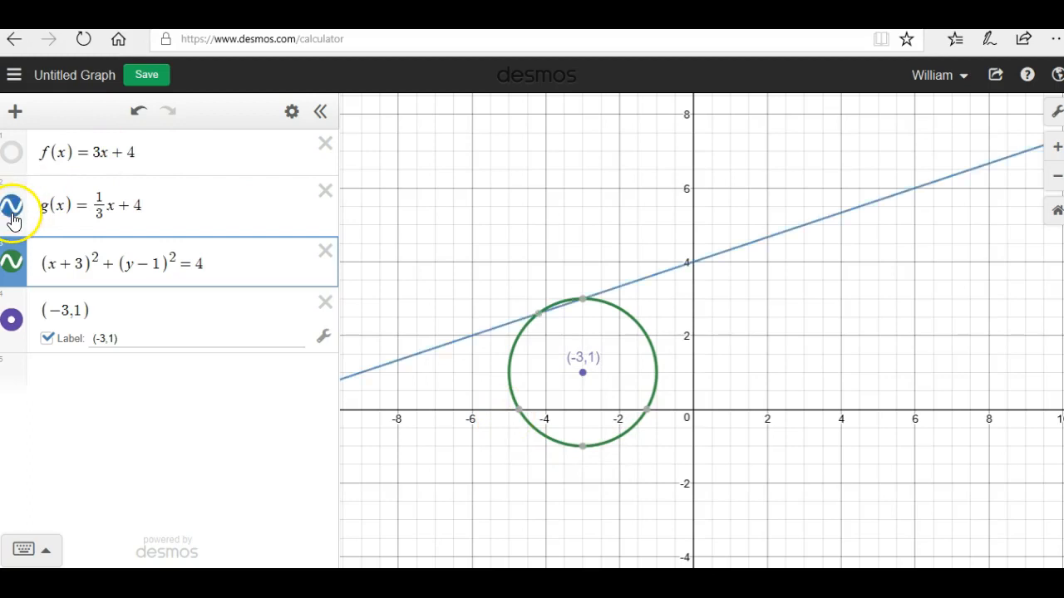
mouse_move(526, 334)
mouse_down()
mouse_move(522, 324)
mouse_move(538, 317)
mouse_move(510, 327)
mouse_move(570, 290)
mouse_move(546, 296)
mouse_up()
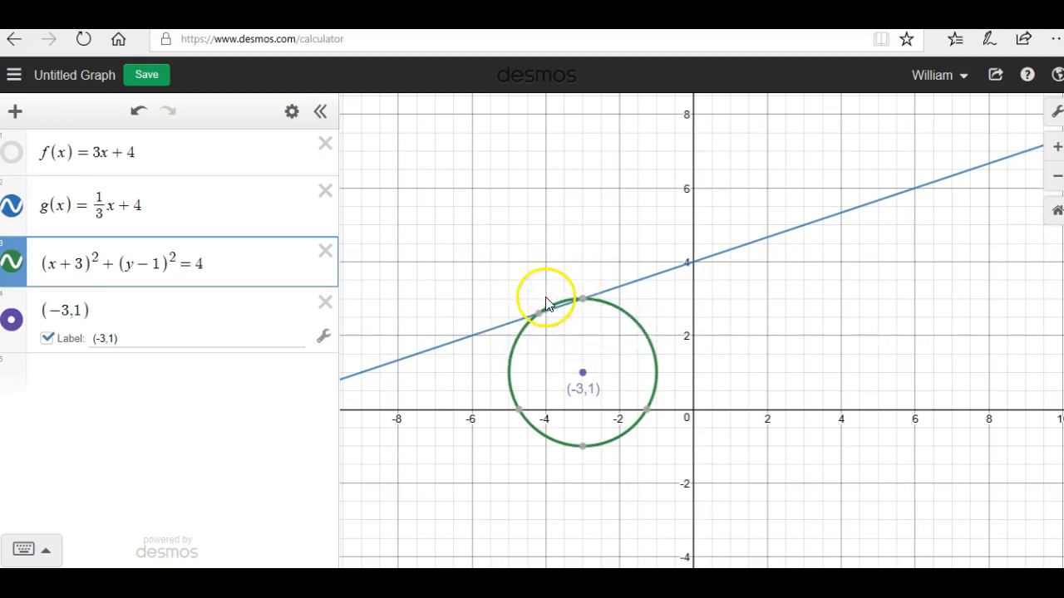
drag(510, 328, 600, 309)
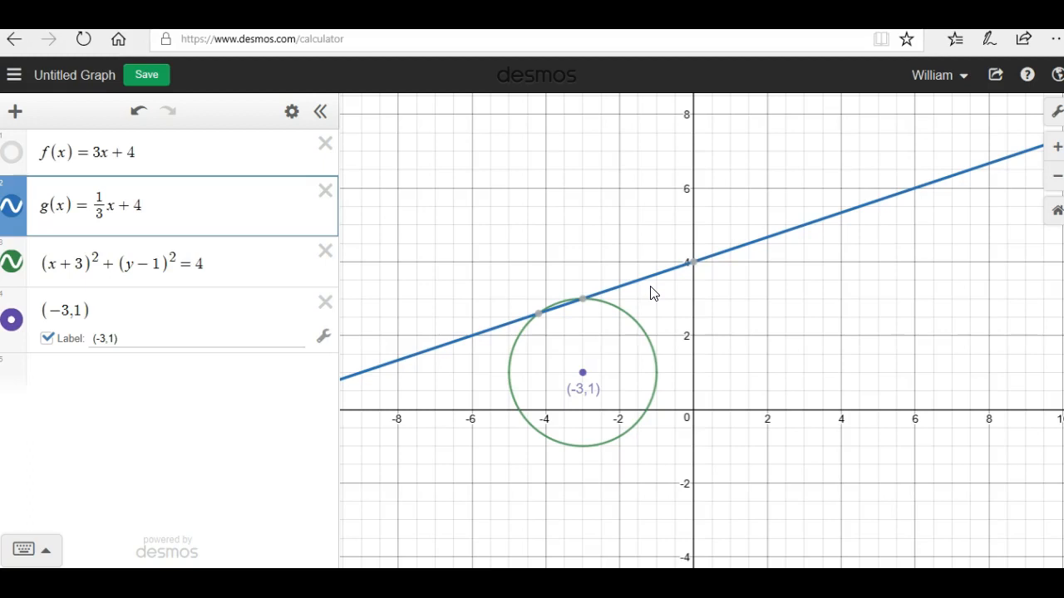
Step: Hide the graphs of g(x), the circle and the center point
click(11, 210)
click(12, 263)
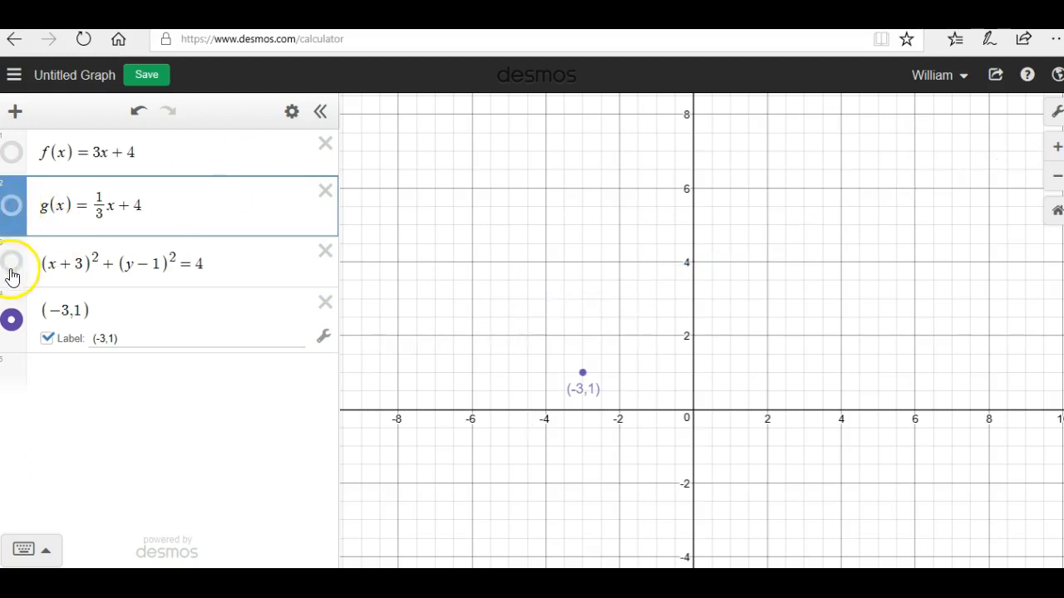
click(12, 321)
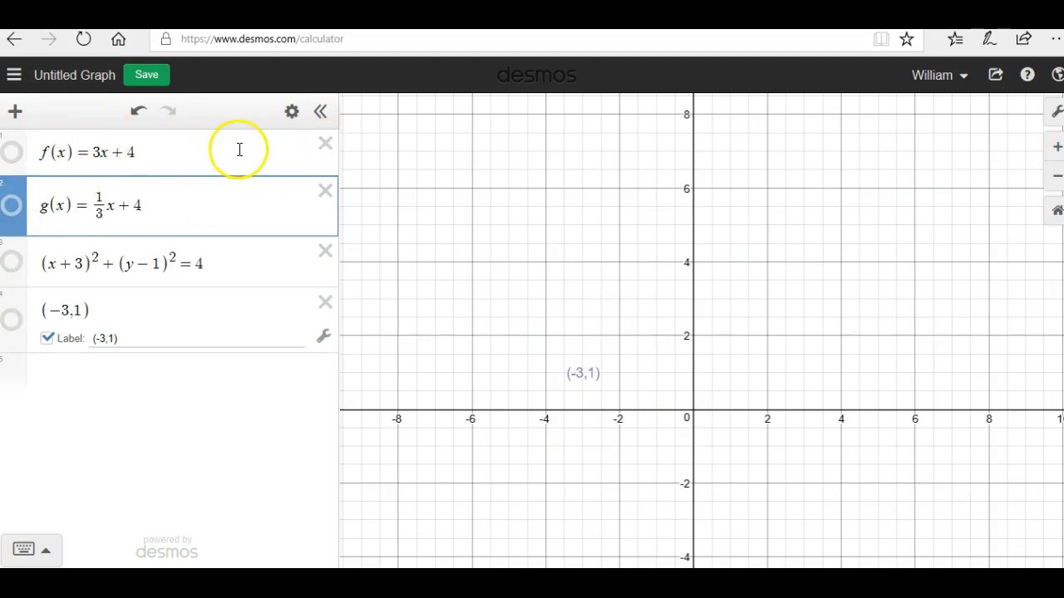
Step: Delete the f(x), circle and center point expressions, keeping only g(x) in the list
click(325, 149)
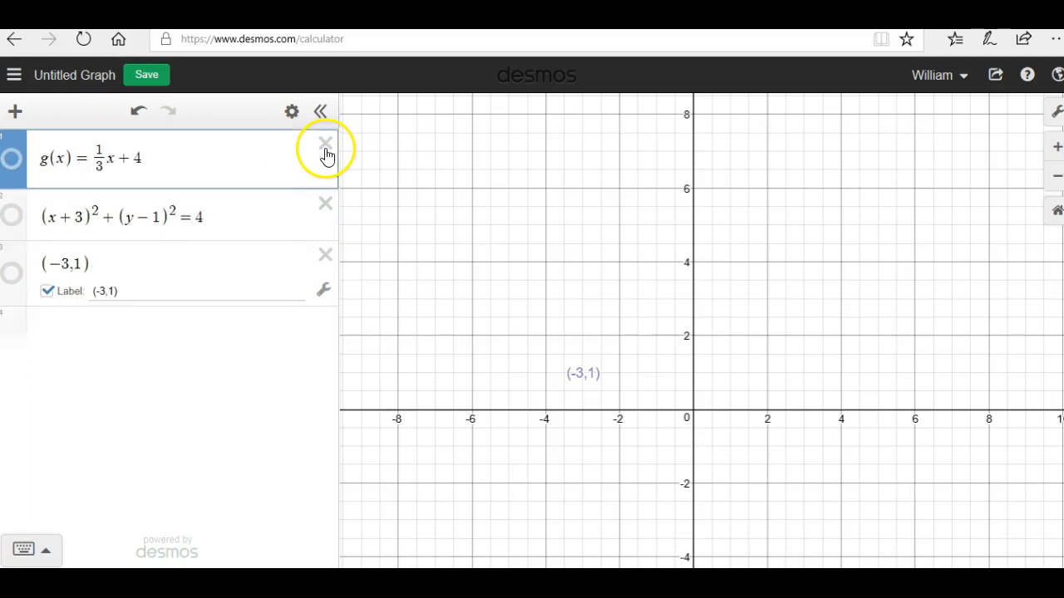
click(326, 204)
click(326, 204)
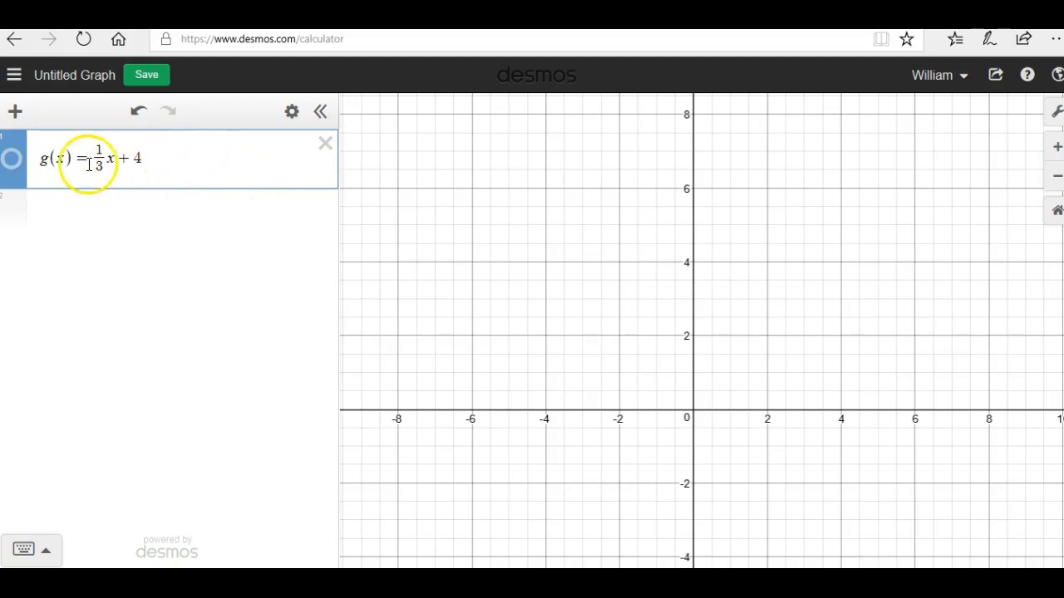
Step: Save the graph with the title "Introduction to desmos"
click(88, 75)
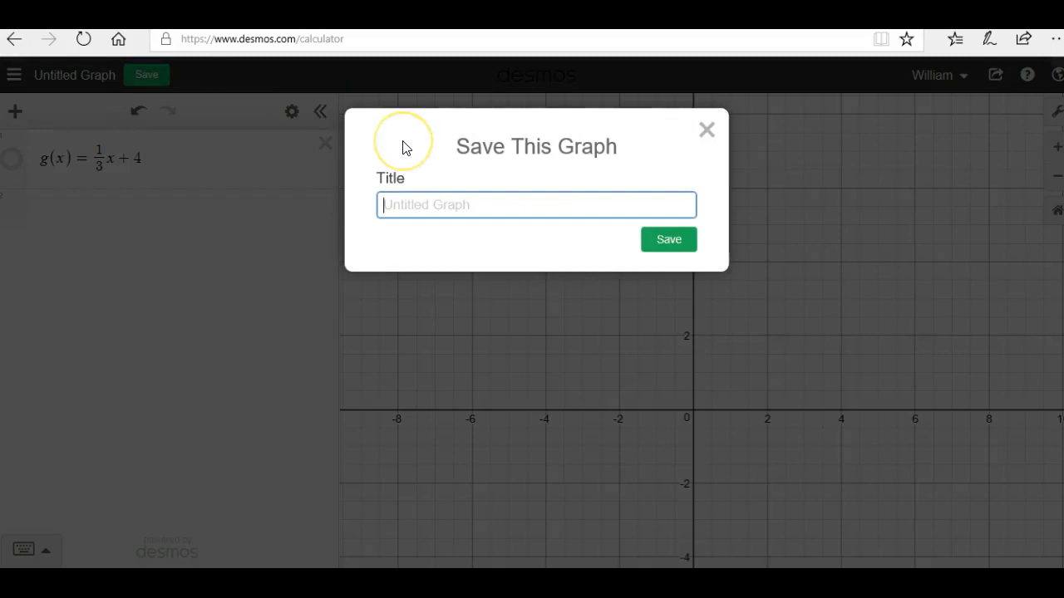
text(Introduction to desmos)
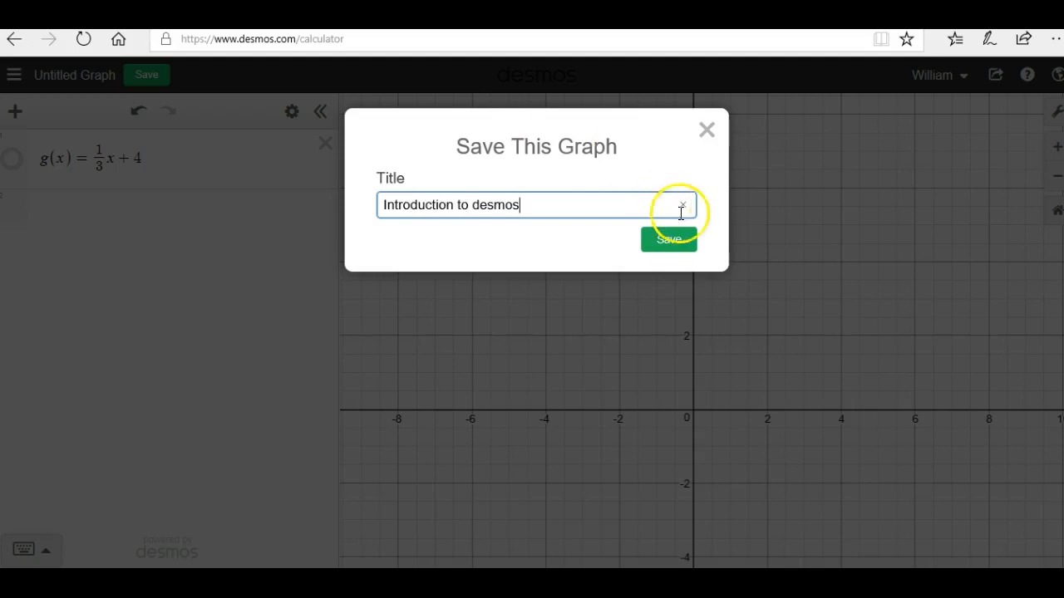
click(675, 239)
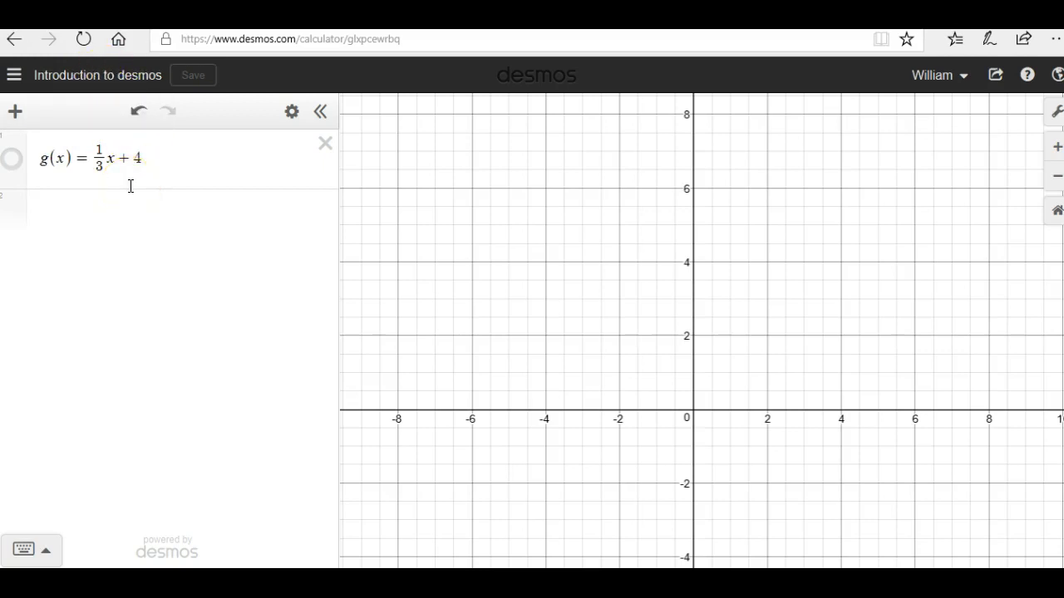
Step: Create a table of values from g(x) and turn on lines connecting its plotted points
click(293, 114)
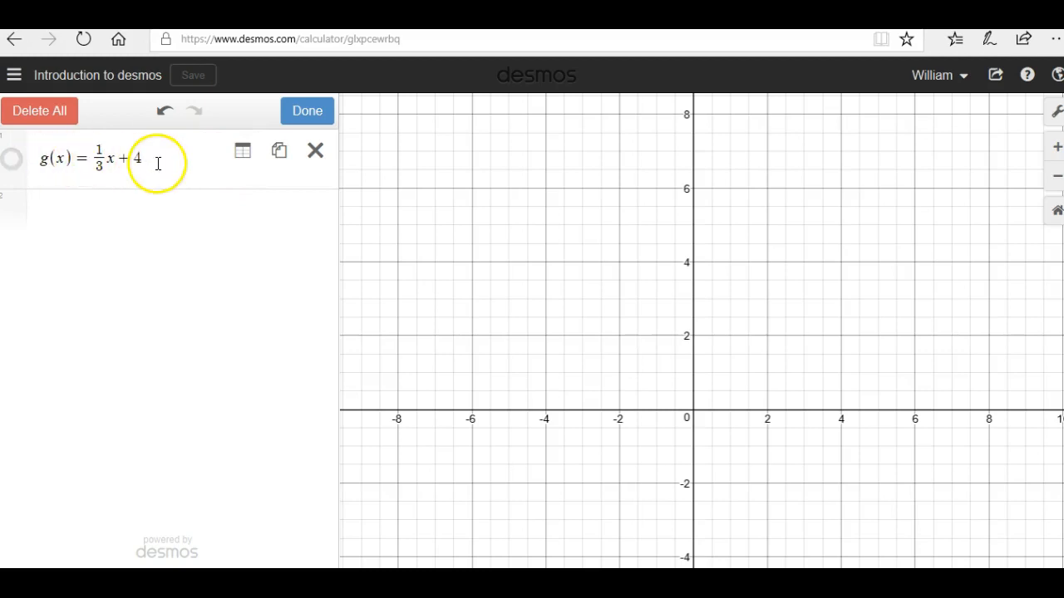
click(242, 152)
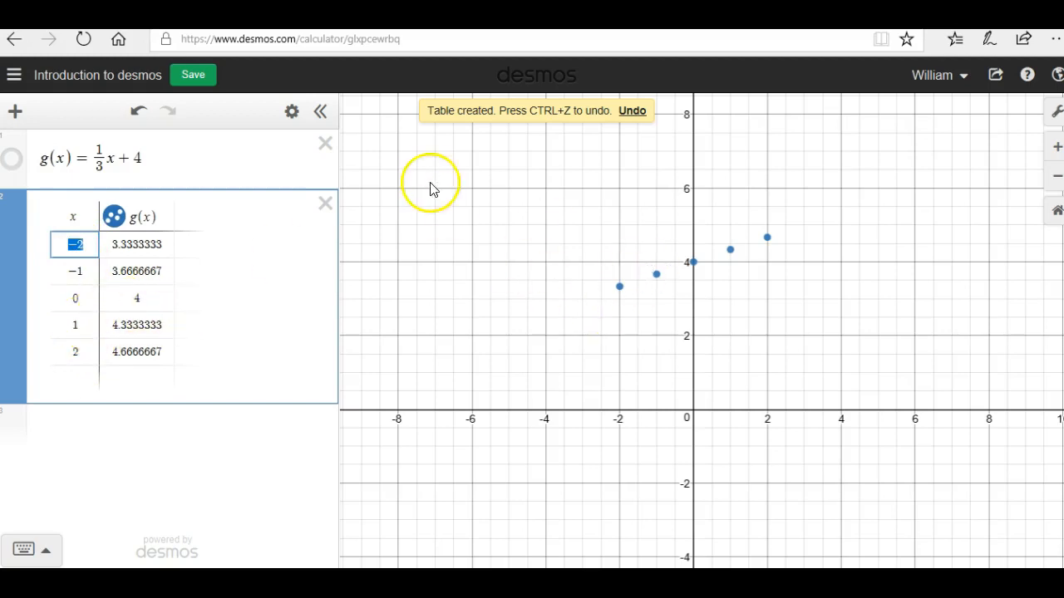
click(114, 218)
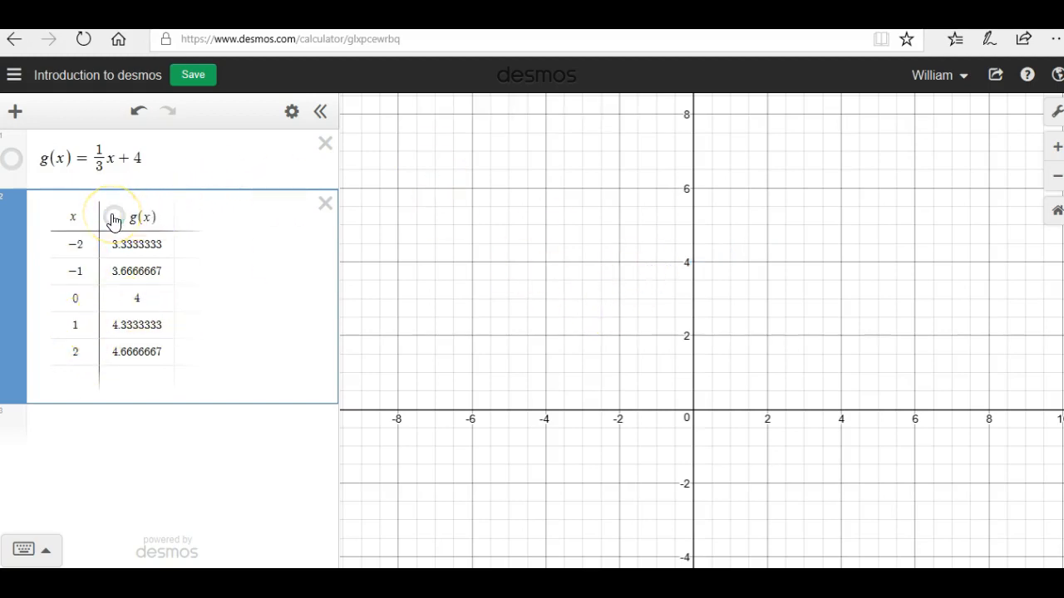
click(114, 218)
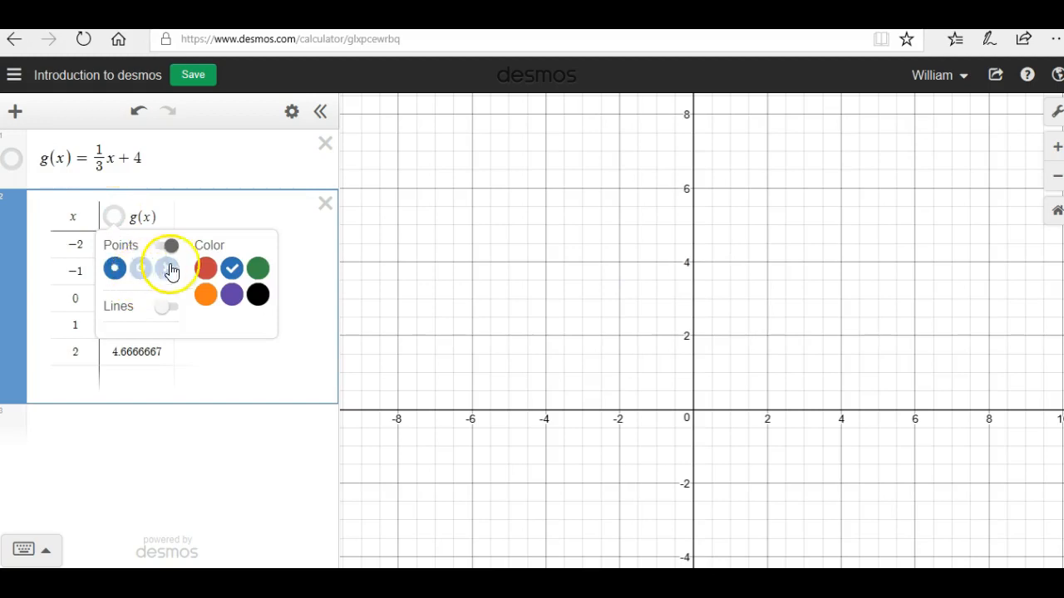
click(161, 309)
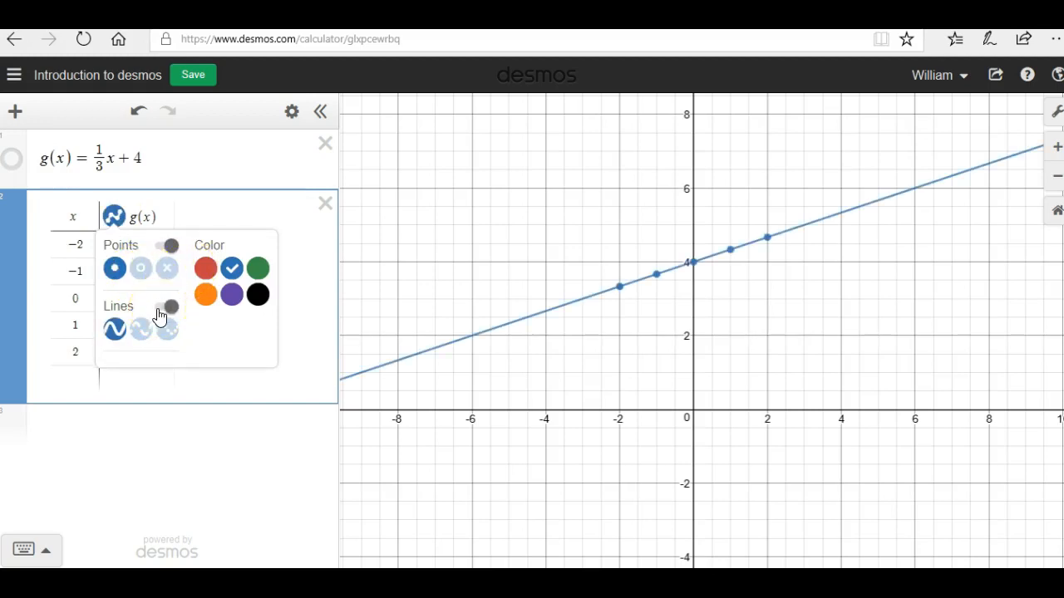
Step: Try the open-circle and cross point styles on the g(x) table, then delete the table
click(141, 269)
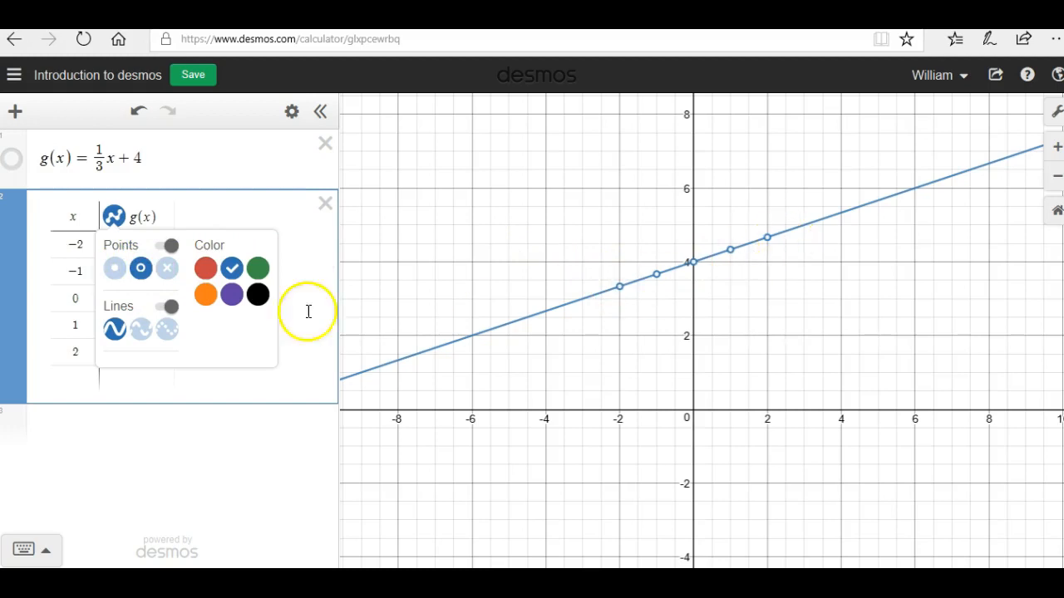
click(165, 271)
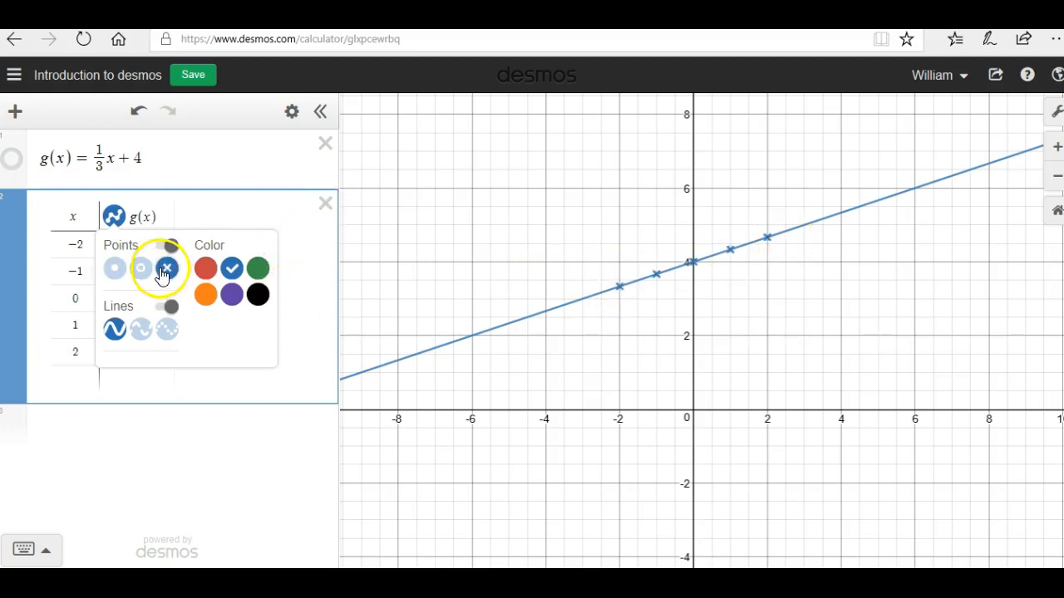
click(324, 206)
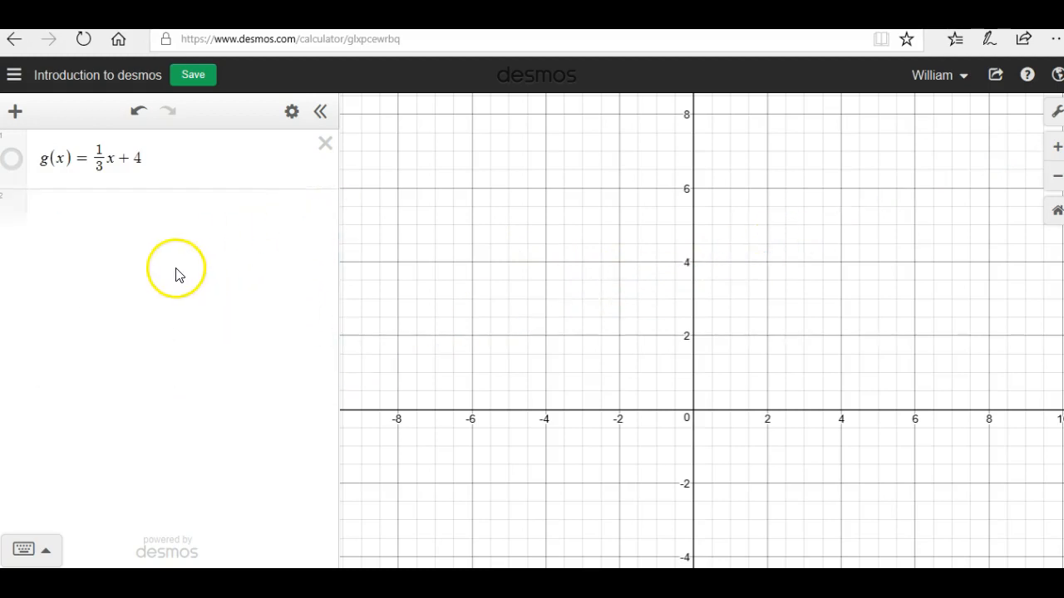
Step: Duplicate the g(x) expression, delete the copy and leave the list's edit mode
click(297, 117)
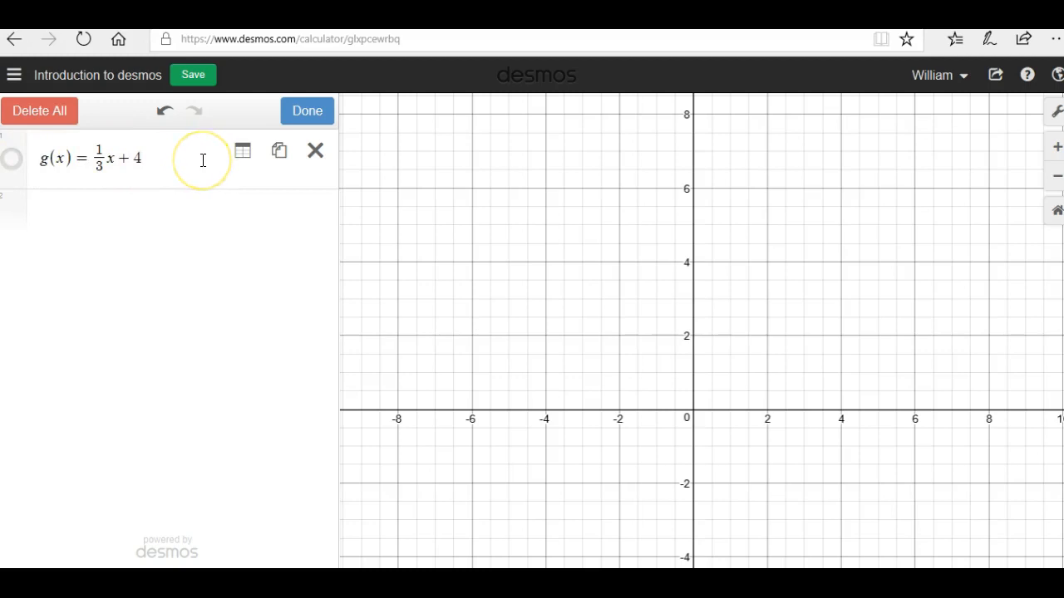
click(280, 159)
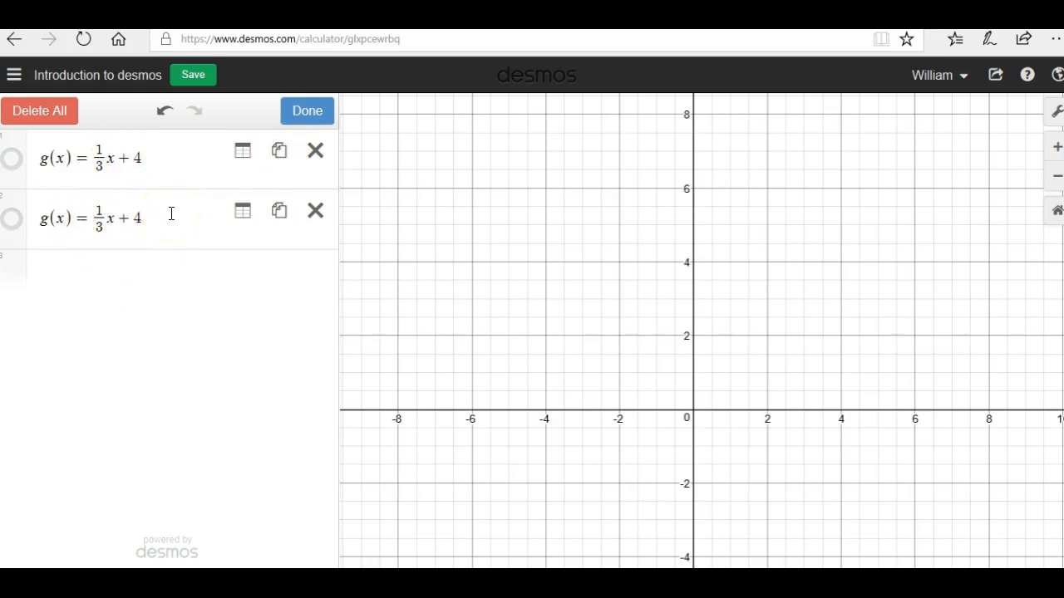
click(315, 210)
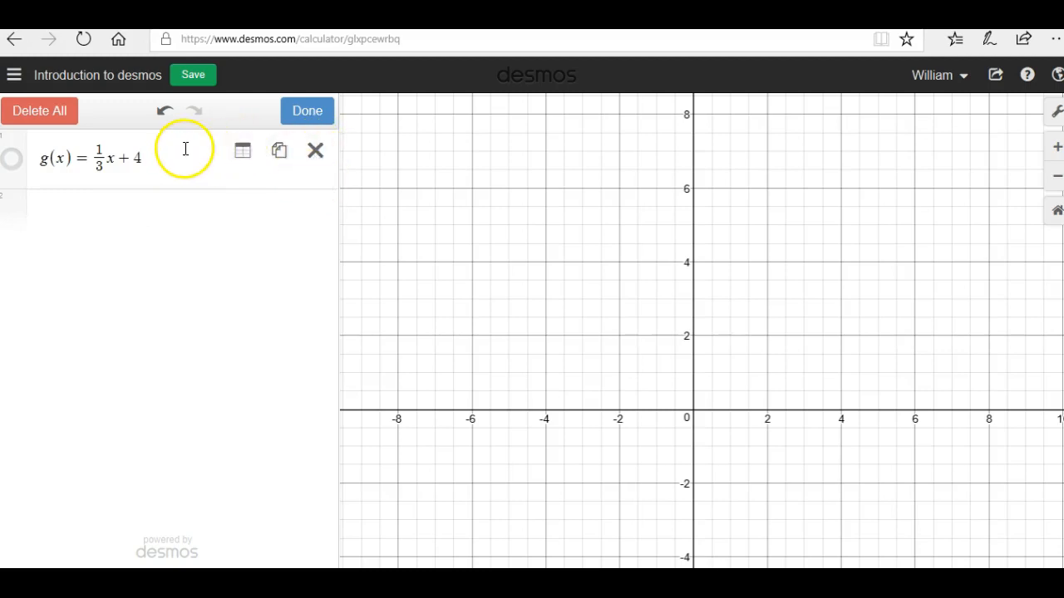
click(304, 112)
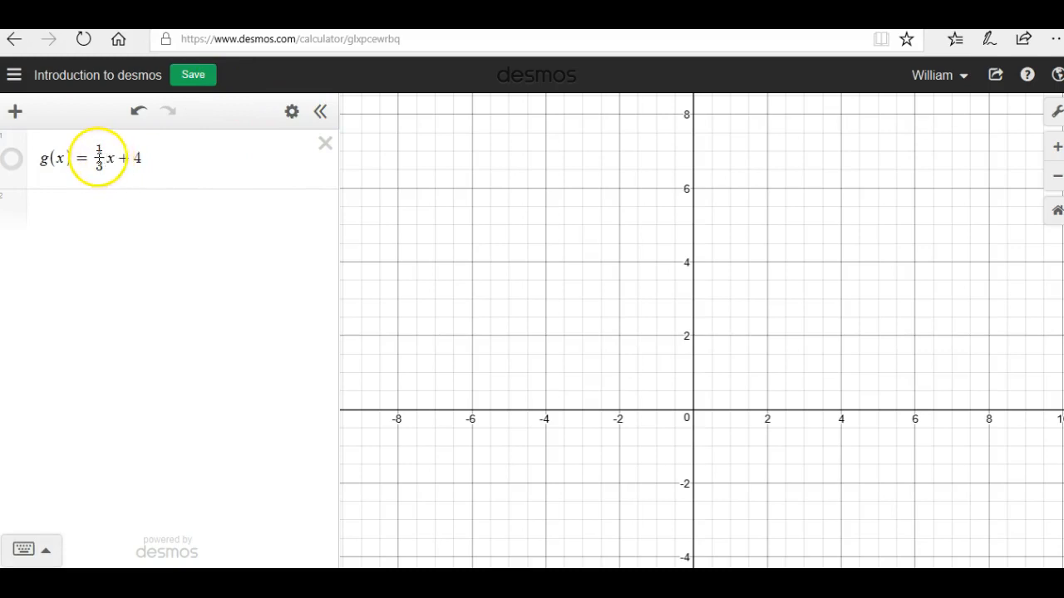
Step: Show the g(x) graph, replace its coefficient 1/3 with the parameter a, and add a slider for a
click(106, 164)
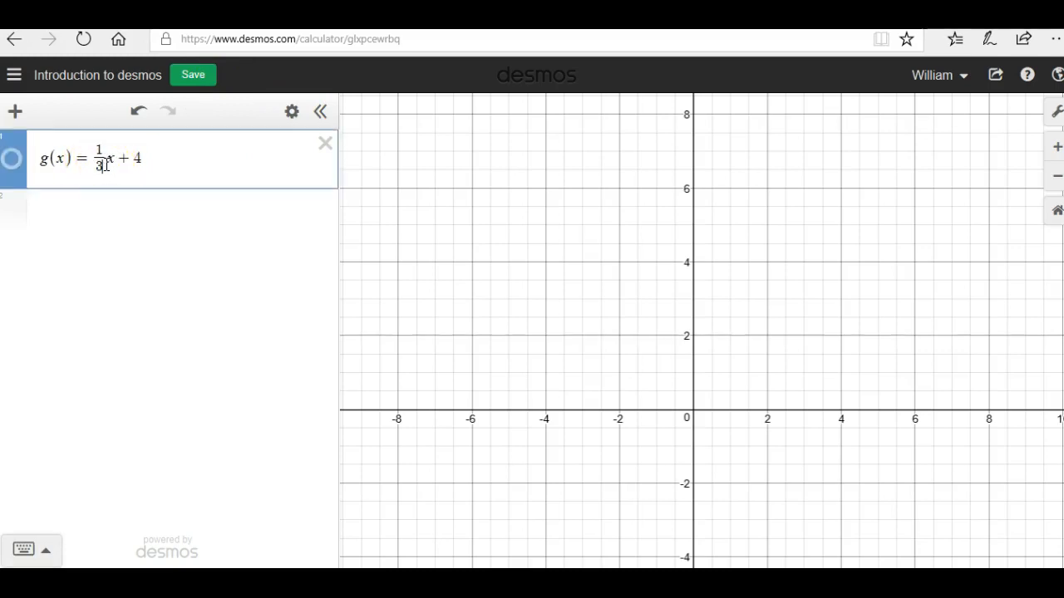
click(12, 159)
drag(92, 157, 104, 159)
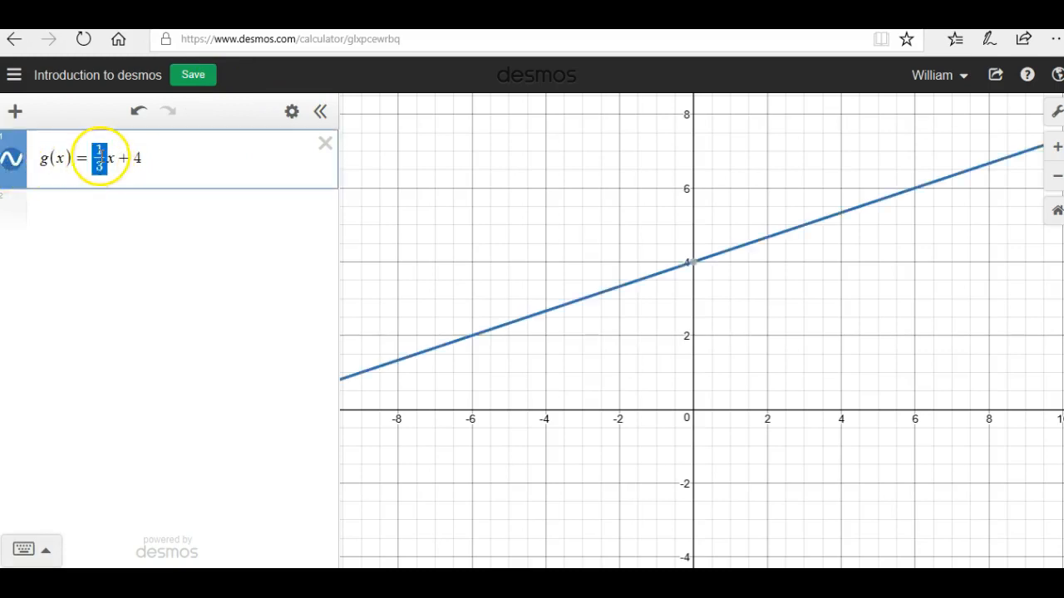
key(BackSpace)
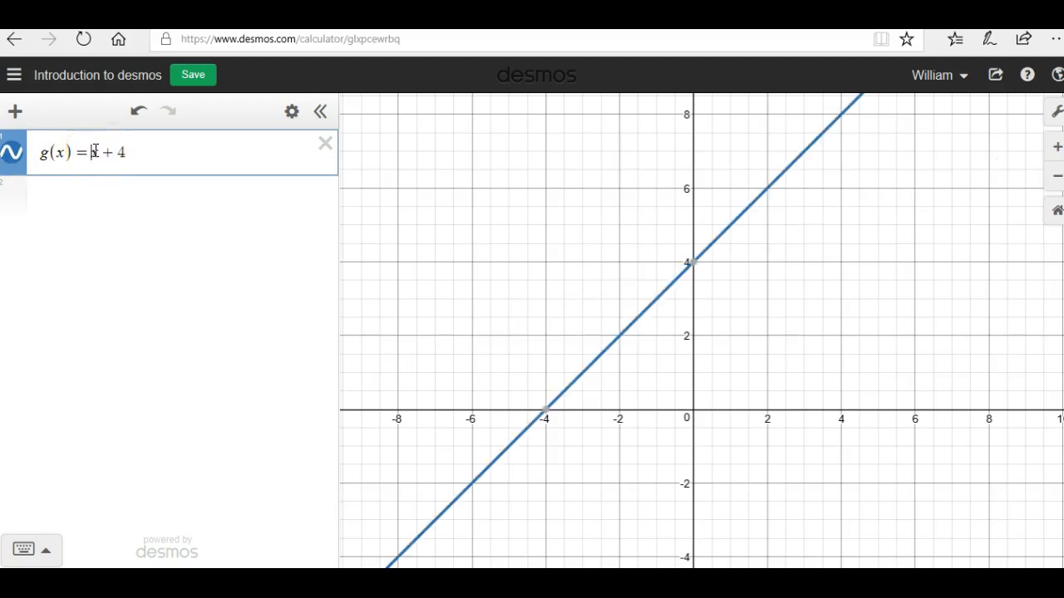
text(a)
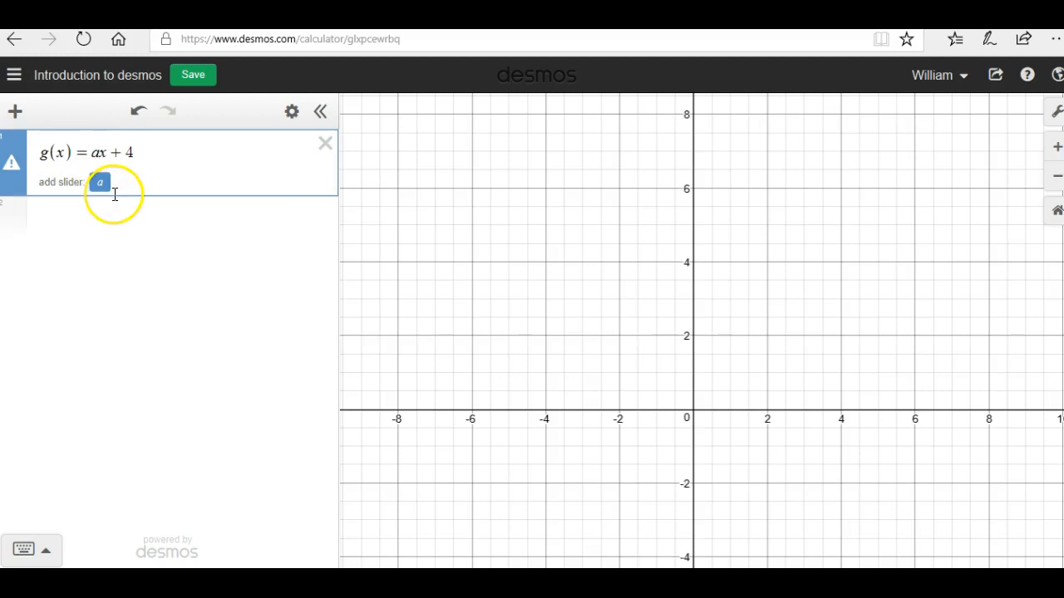
click(103, 187)
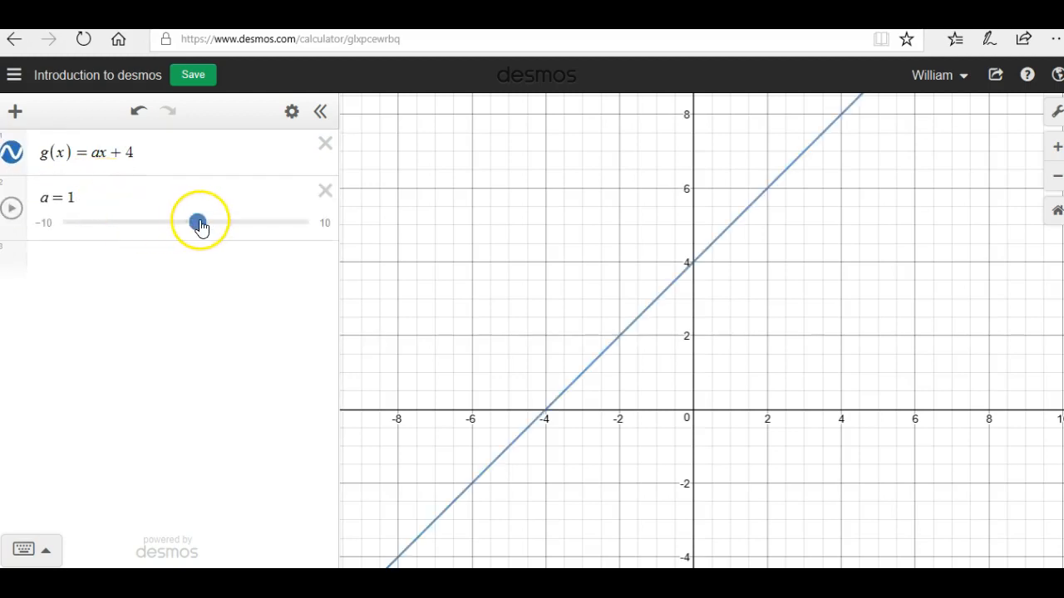
Step: Move the slider to a = 0.4 and set its range from 0 to 100
drag(199, 226, 236, 227)
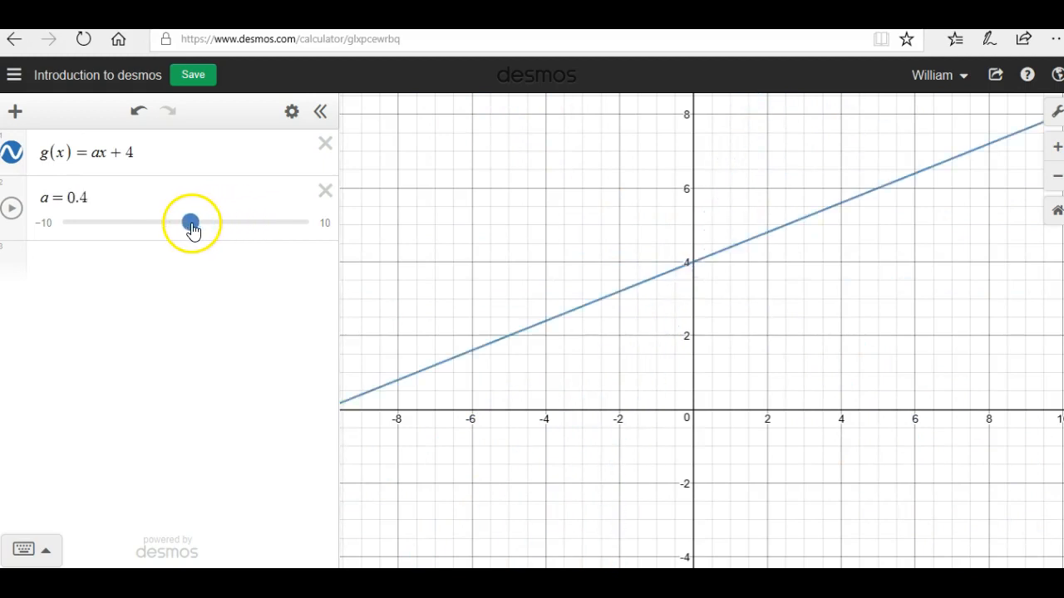
click(324, 225)
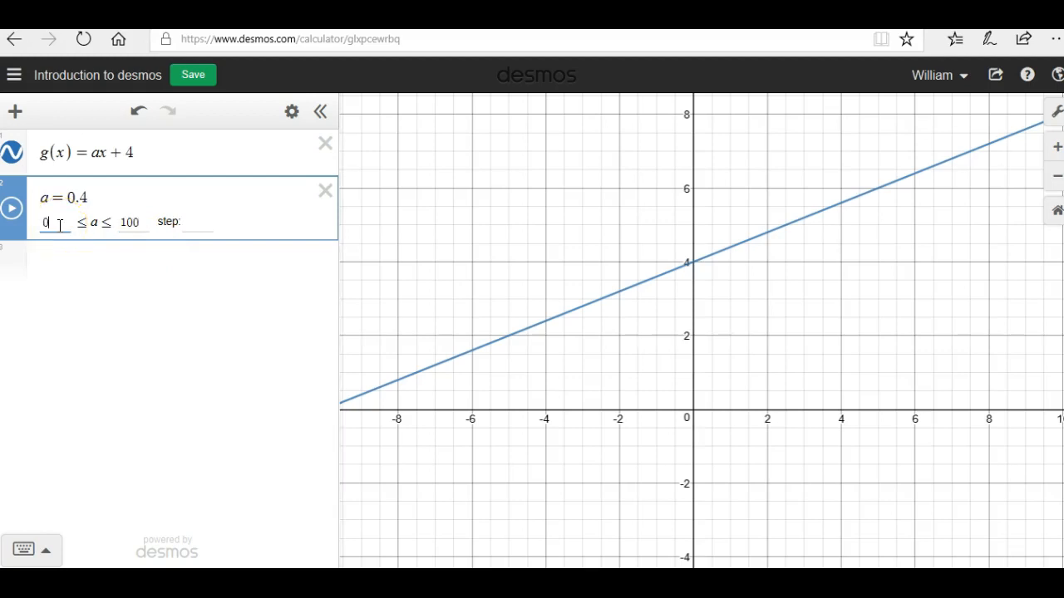
click(254, 262)
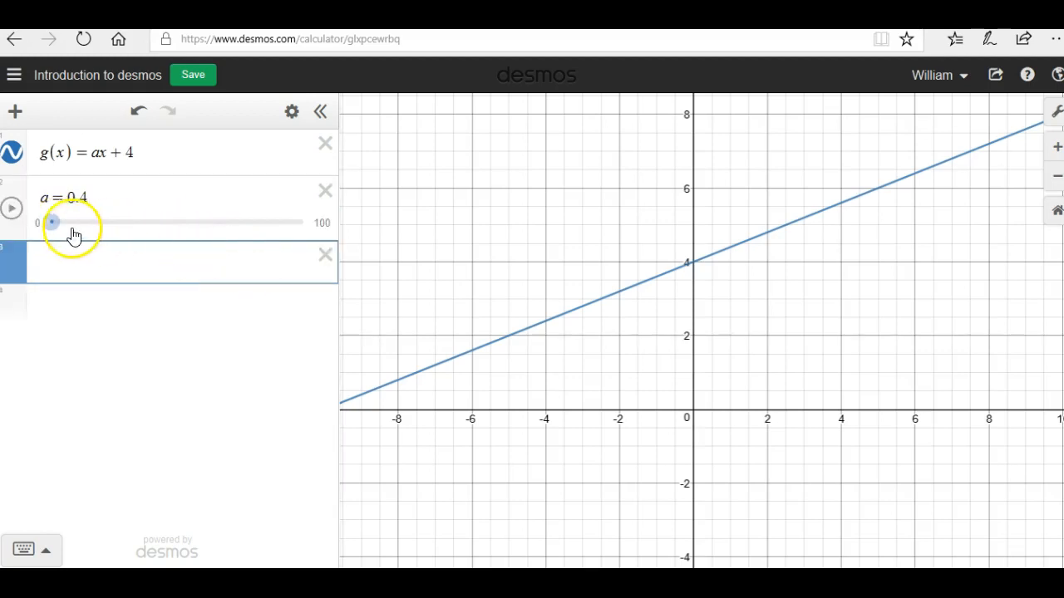
Step: Move the slider to a = 15.4, set its step to 1, and move it to a = 14
drag(52, 225, 90, 224)
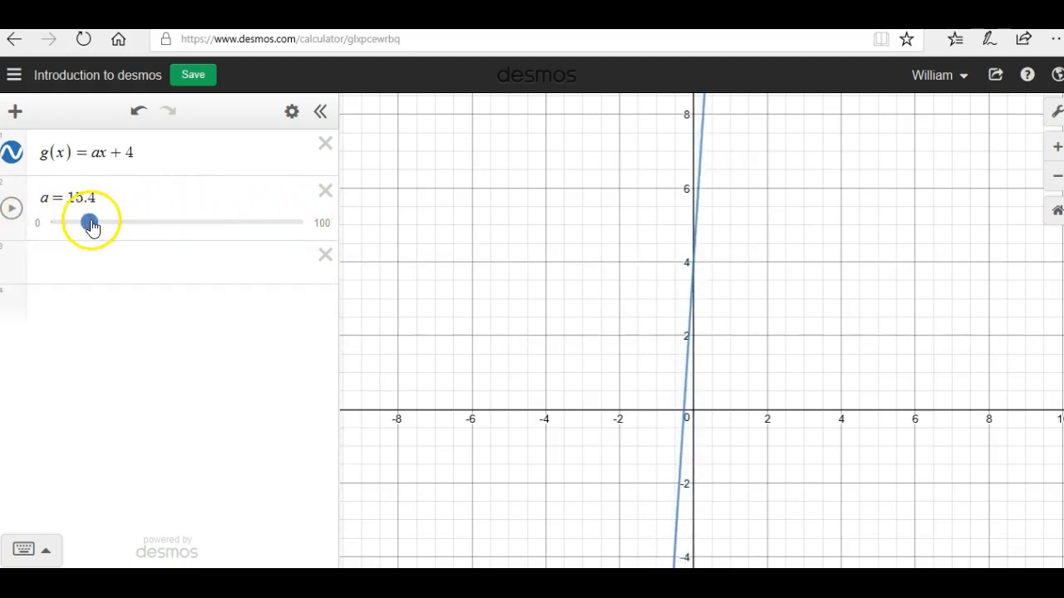
click(322, 224)
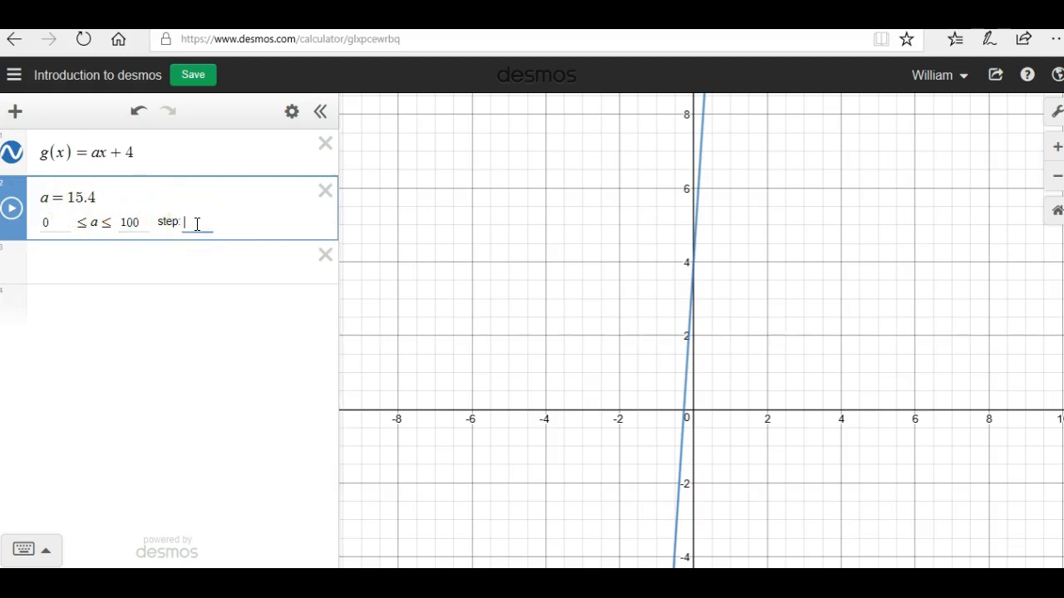
click(181, 333)
click(91, 229)
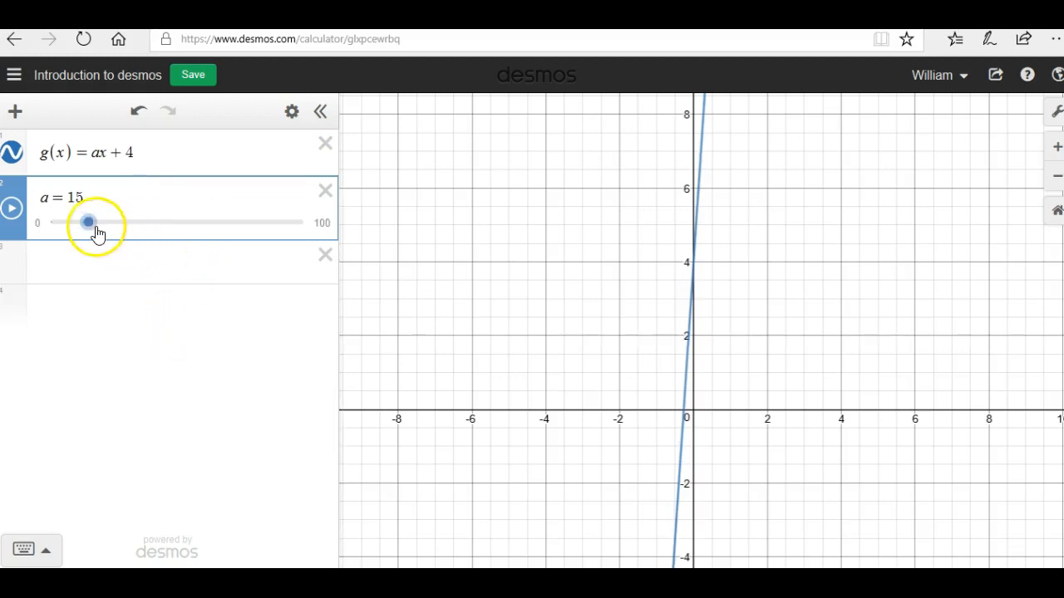
mouse_move(92, 229)
mouse_down()
mouse_move(268, 246)
mouse_move(37, 235)
mouse_move(93, 237)
mouse_up()
Step: Review the slider's limits and step setting without changing them, then move a to 0 and back to 14
click(324, 223)
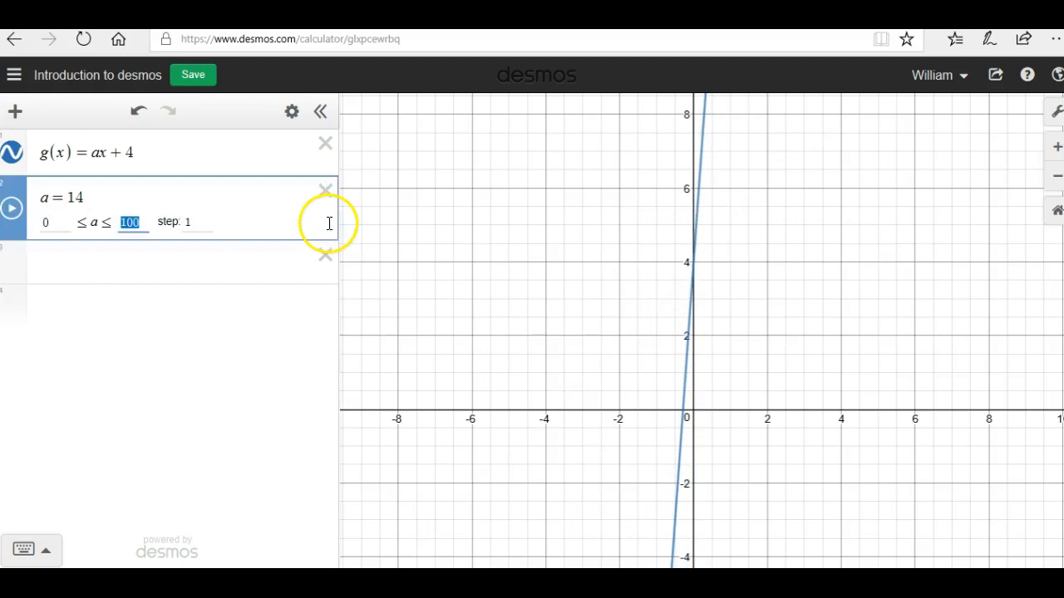
click(199, 222)
drag(202, 222, 184, 221)
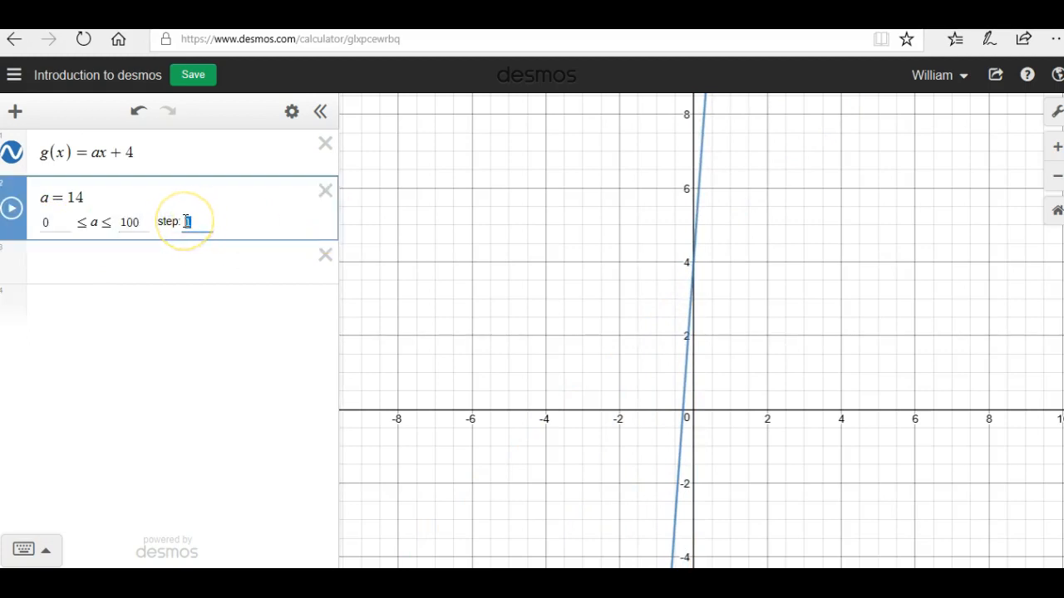
click(131, 300)
drag(86, 223, 44, 237)
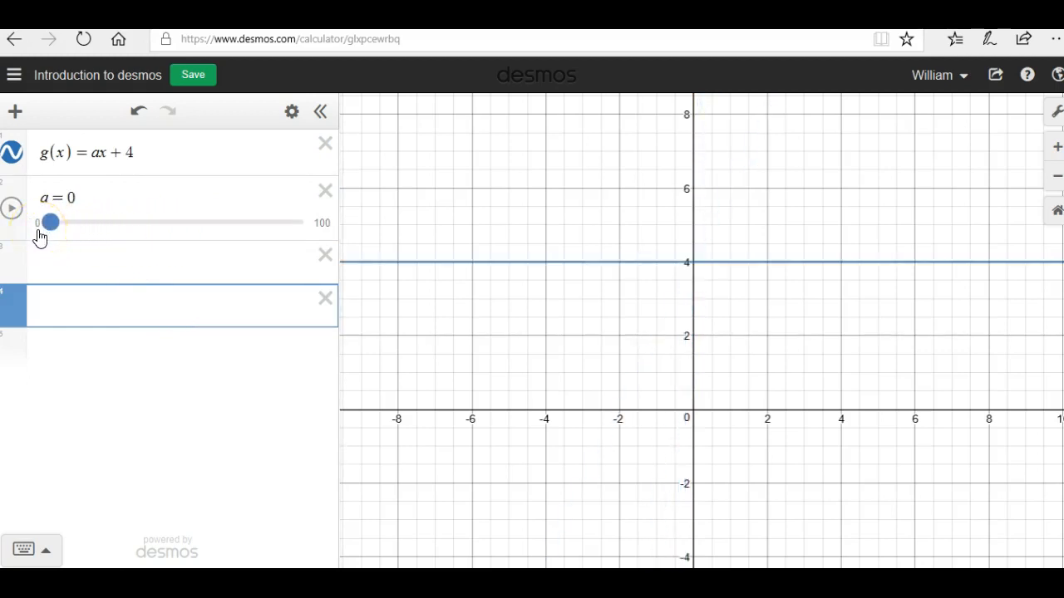
drag(39, 237, 86, 237)
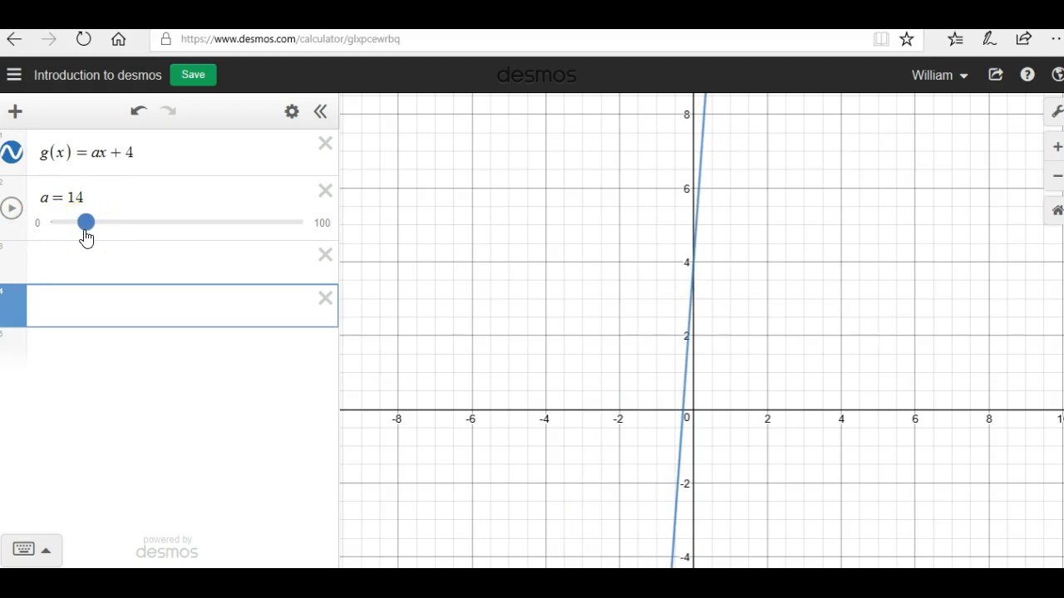
click(86, 236)
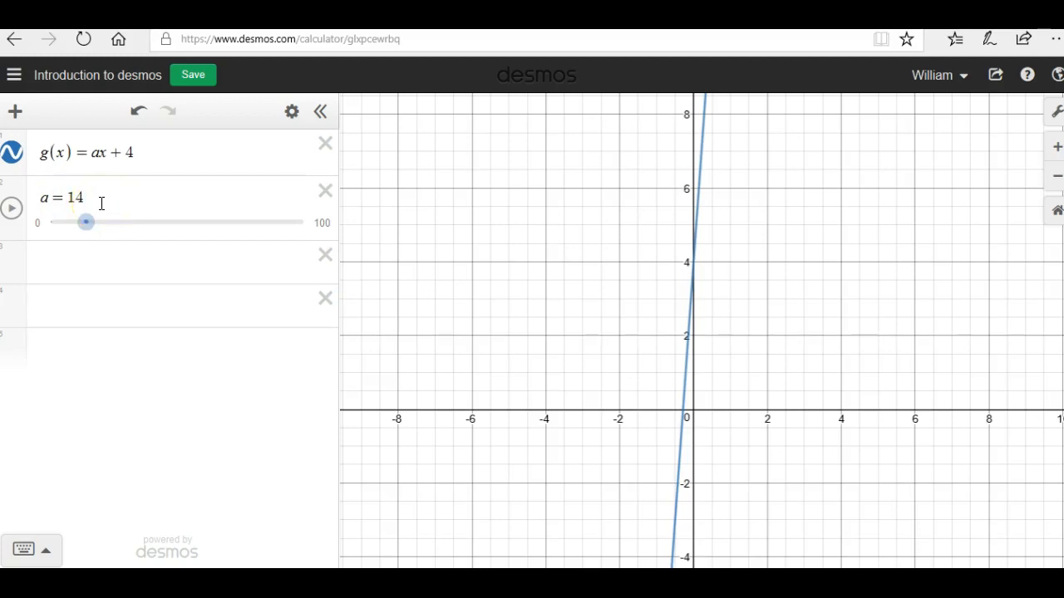
Step: Undo the recent slider edits back through both range changes, then redo the upper limit of 100
click(46, 244)
click(140, 112)
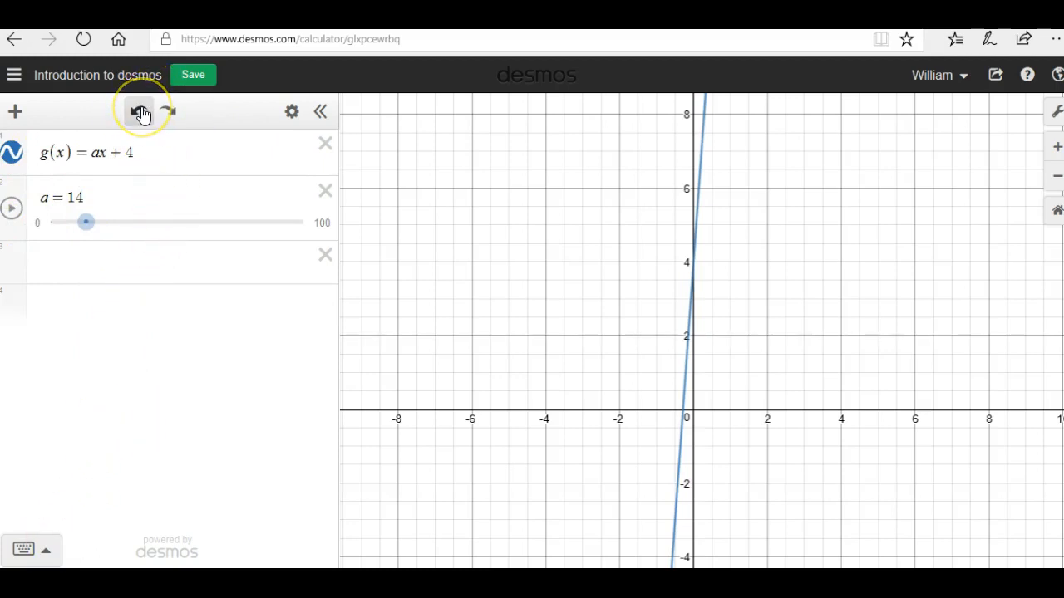
click(139, 111)
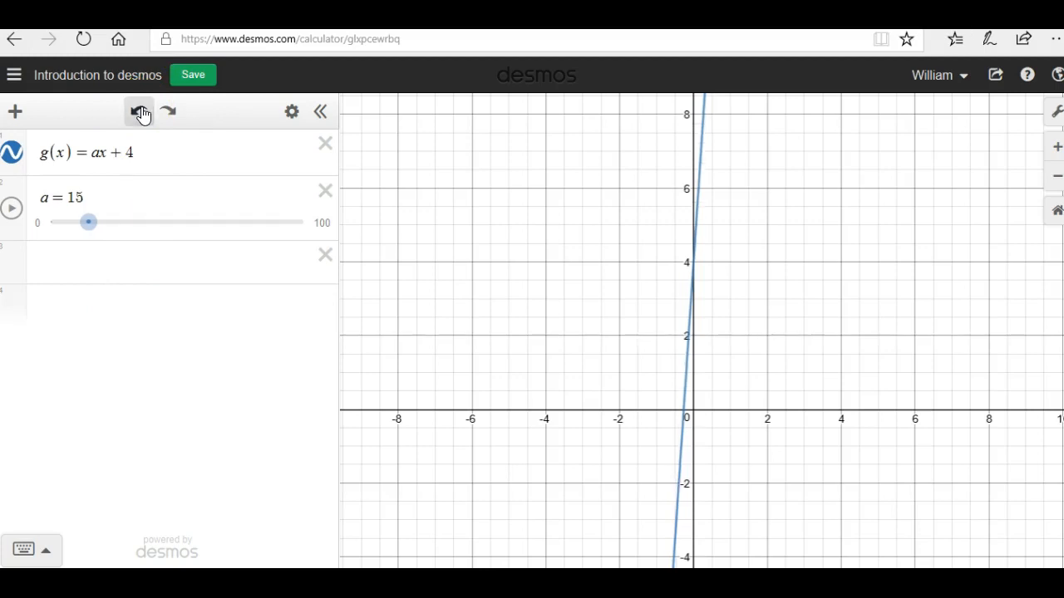
click(137, 121)
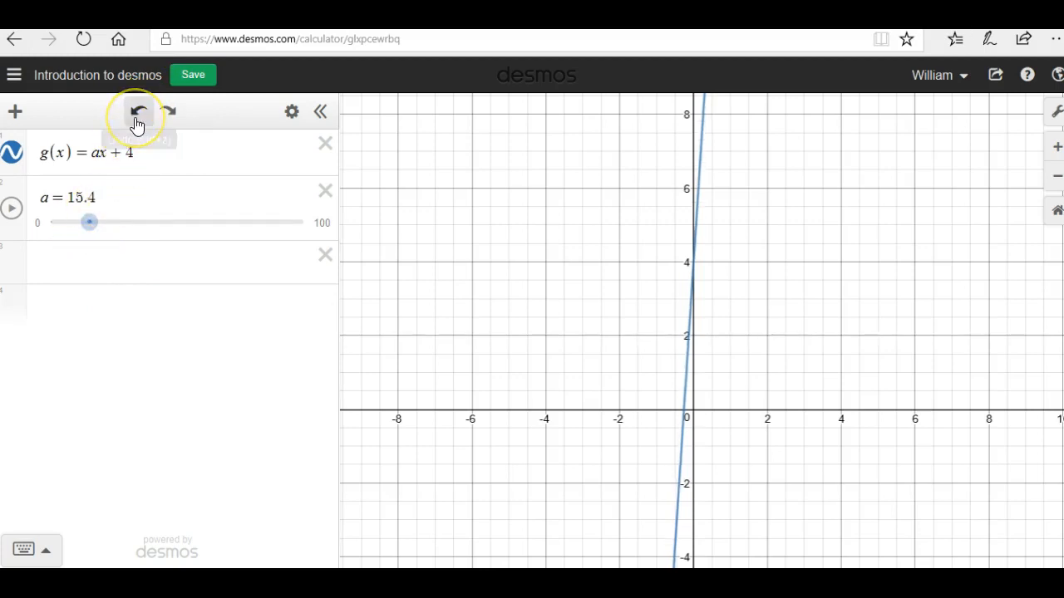
click(137, 120)
click(138, 121)
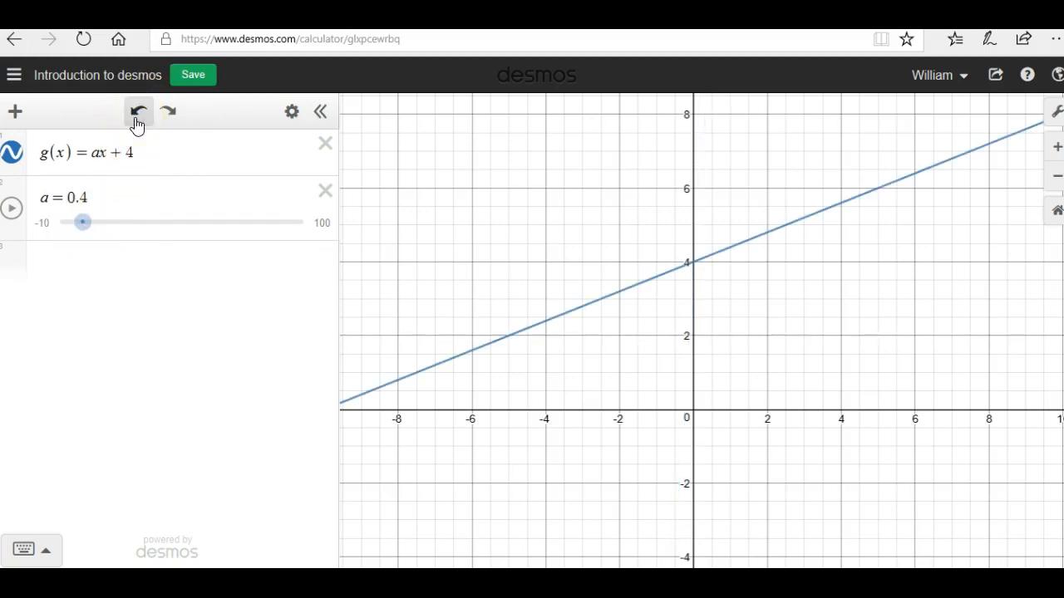
click(168, 112)
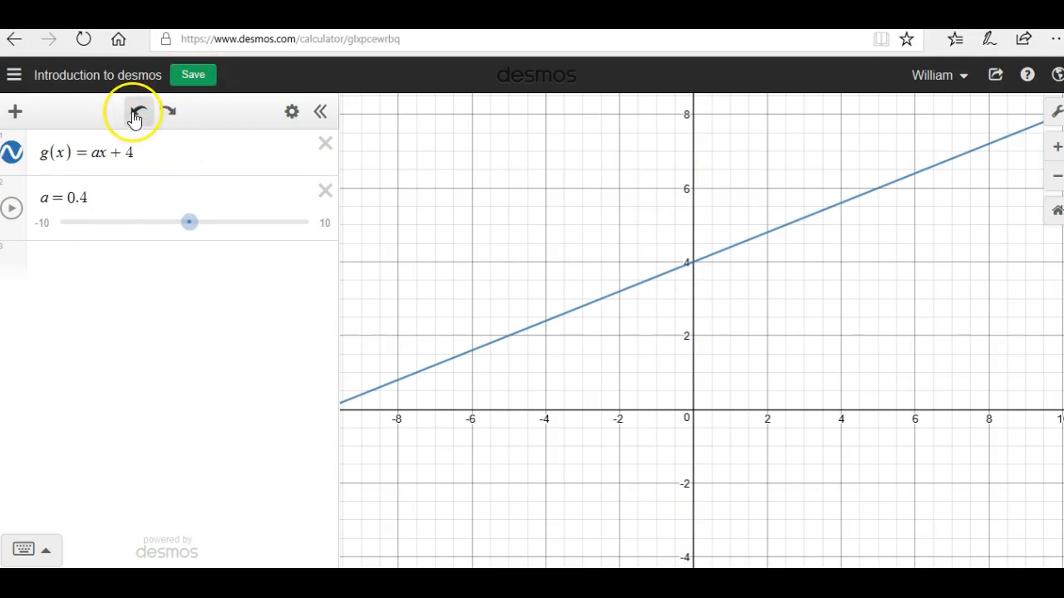
click(169, 112)
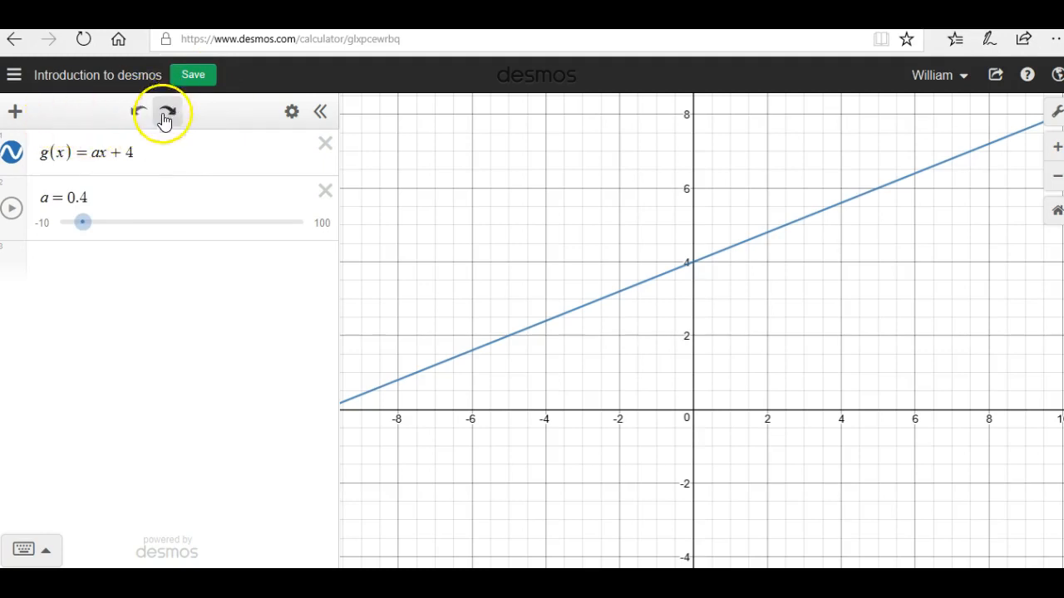
Step: Look through the saved graphs and the built-in example graphs, then return to the expression list
click(14, 76)
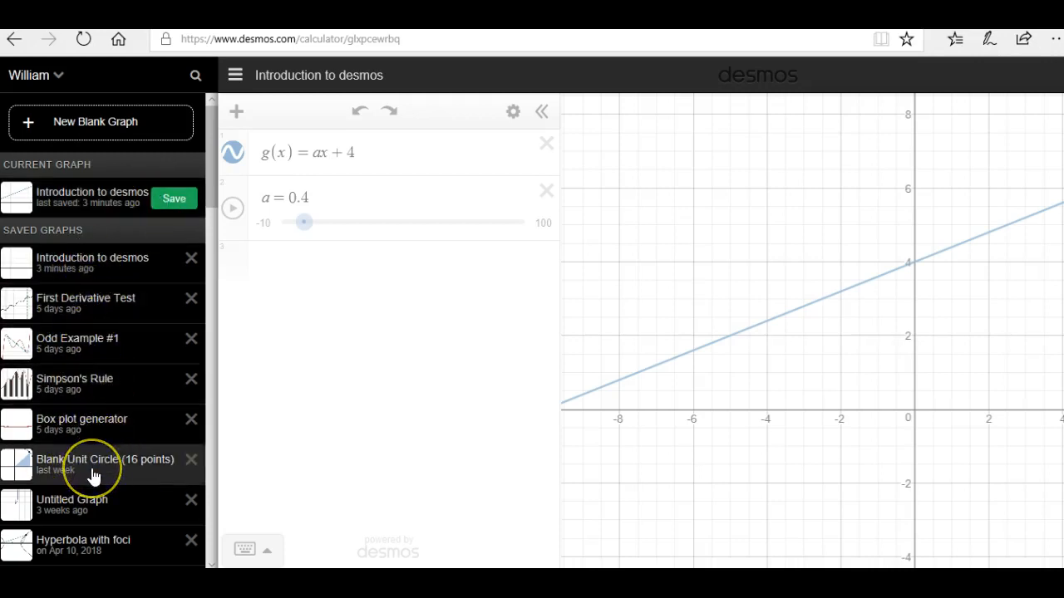
scroll(93, 475, down, 4)
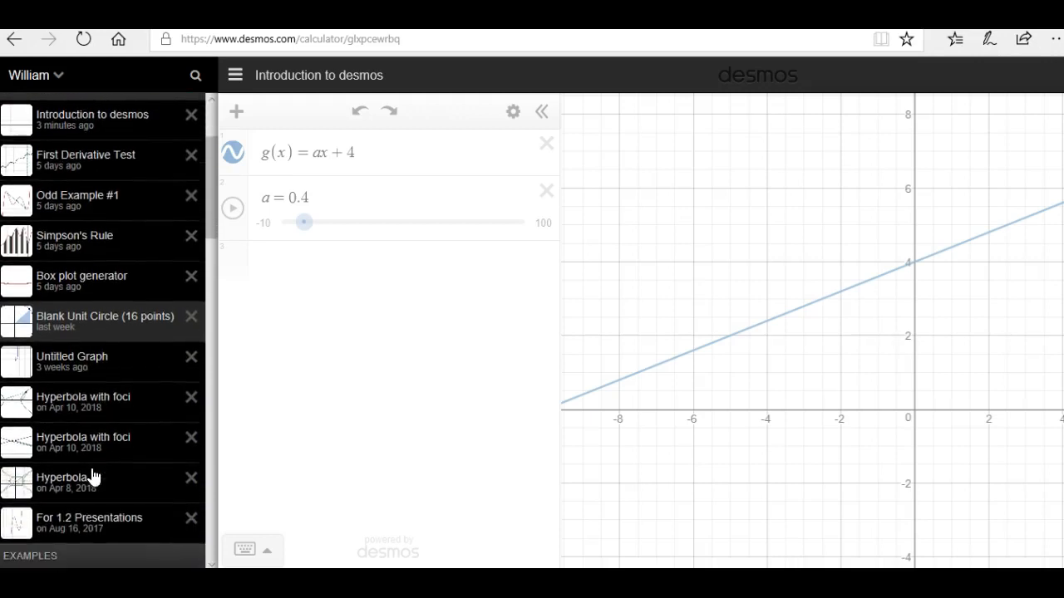
scroll(93, 475, down, 1)
scroll(93, 475, down, 8)
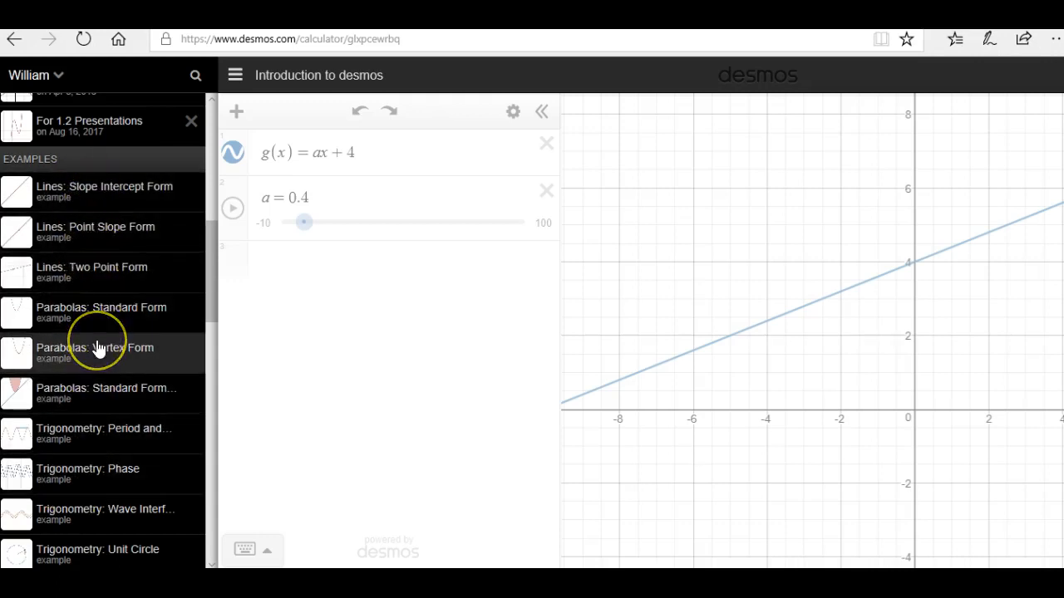
scroll(97, 347, down, 2)
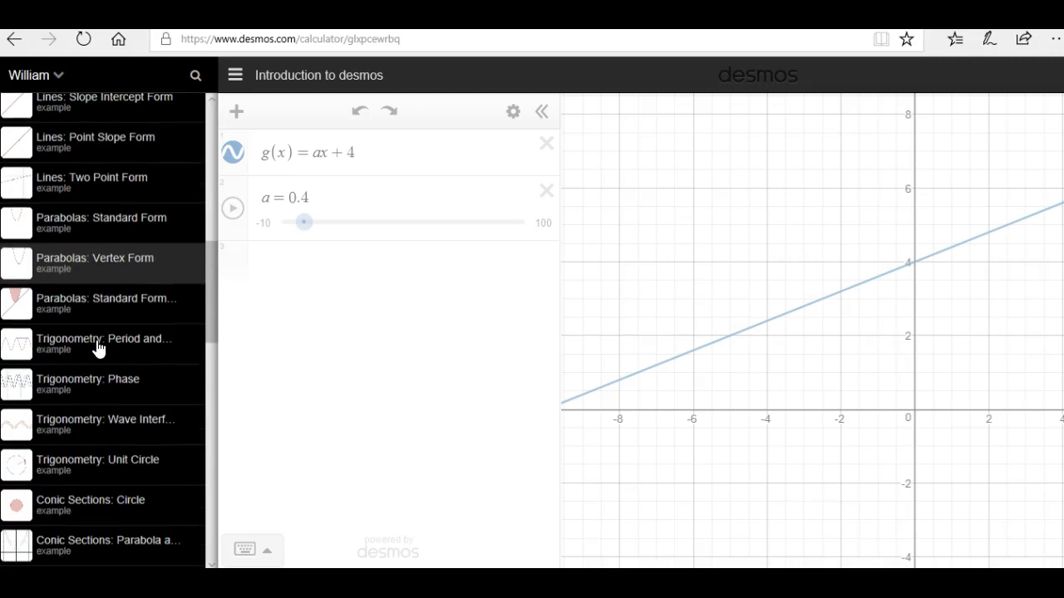
click(314, 295)
Step: Delete the g(x) expression and the a slider, then open the example graph "Parabolas: Standard Form + Tangent"
click(325, 142)
click(324, 142)
click(11, 76)
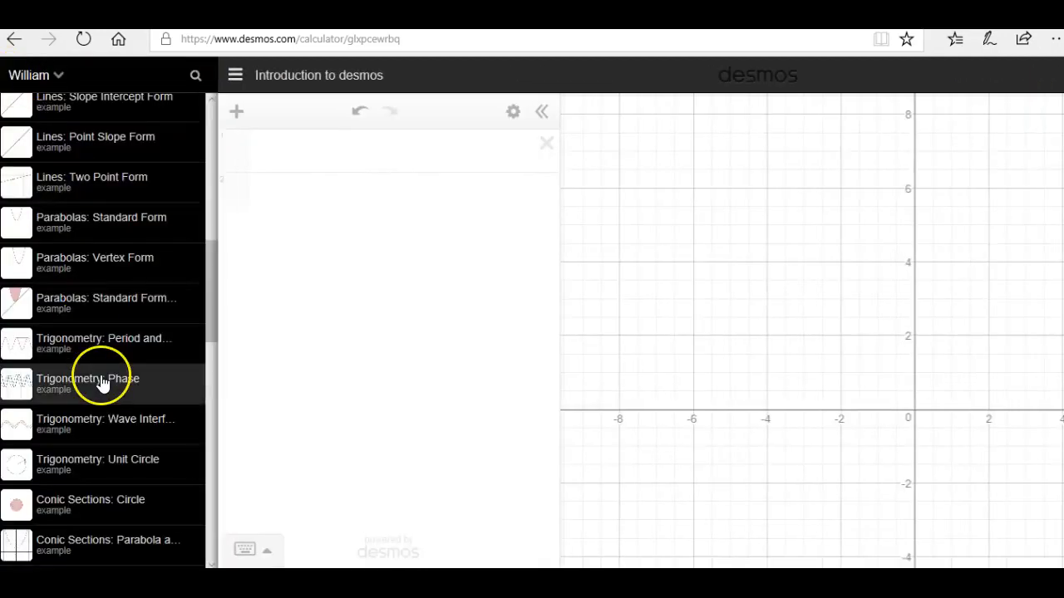
scroll(101, 382, up, 1)
click(100, 341)
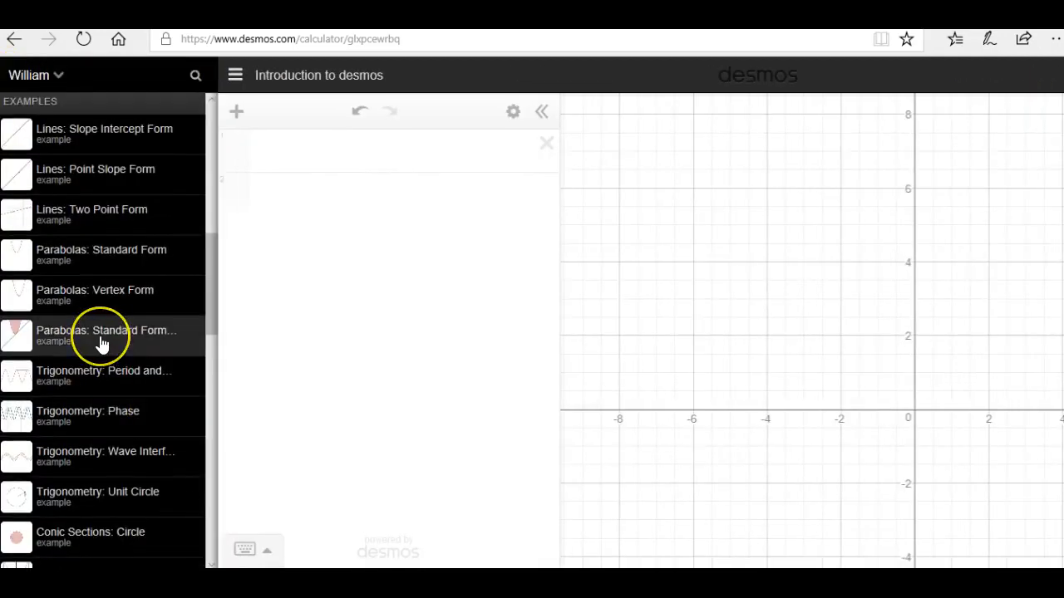
click(453, 391)
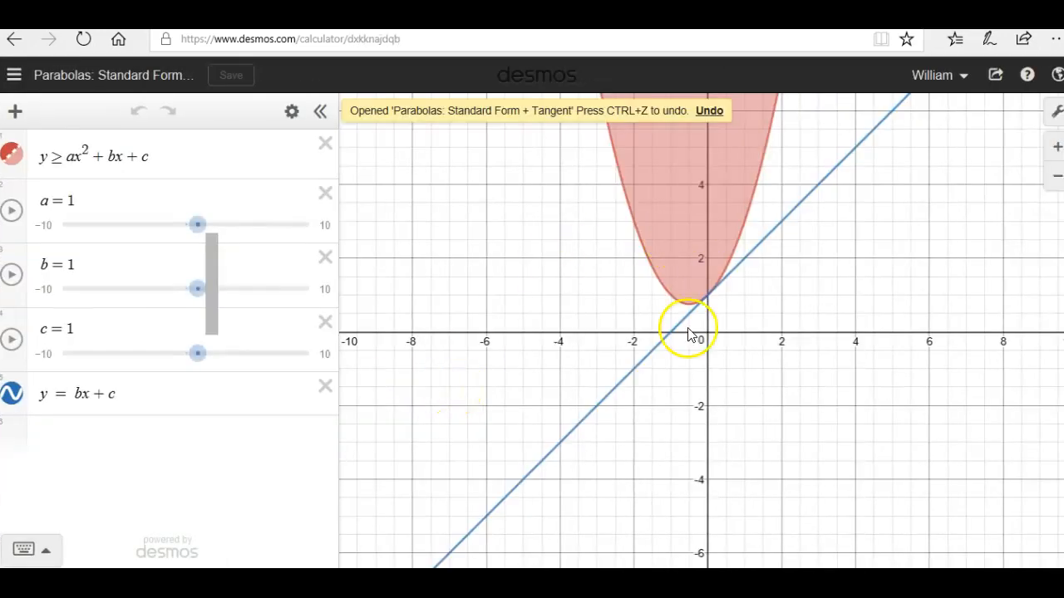
Step: Adjust the example's sliders to a = 1.8, b = 1 and c = 0.8
drag(815, 364, 833, 412)
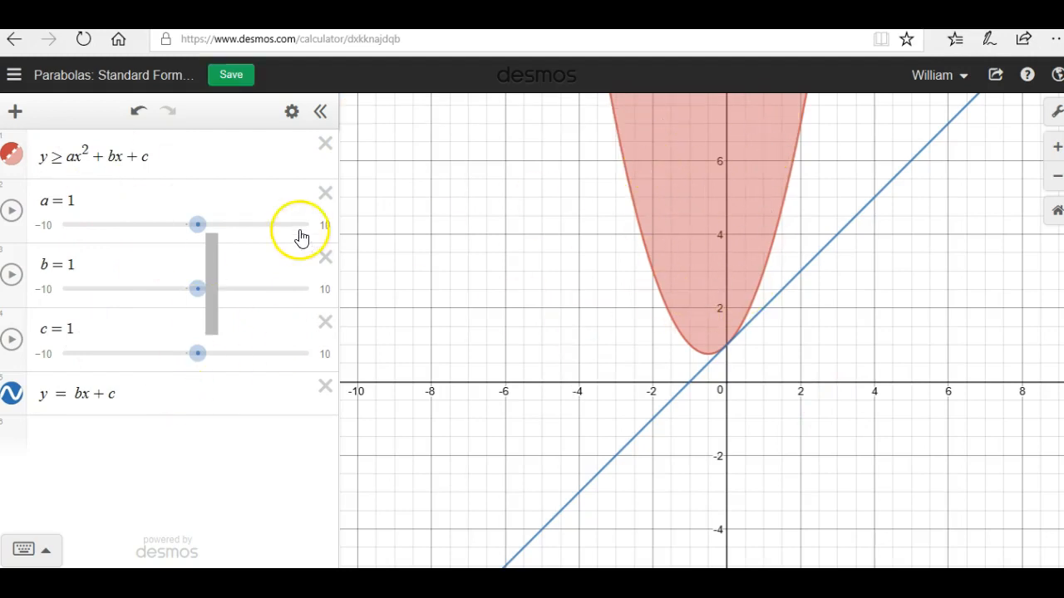
mouse_move(203, 224)
mouse_down()
mouse_move(166, 228)
mouse_move(212, 239)
mouse_up()
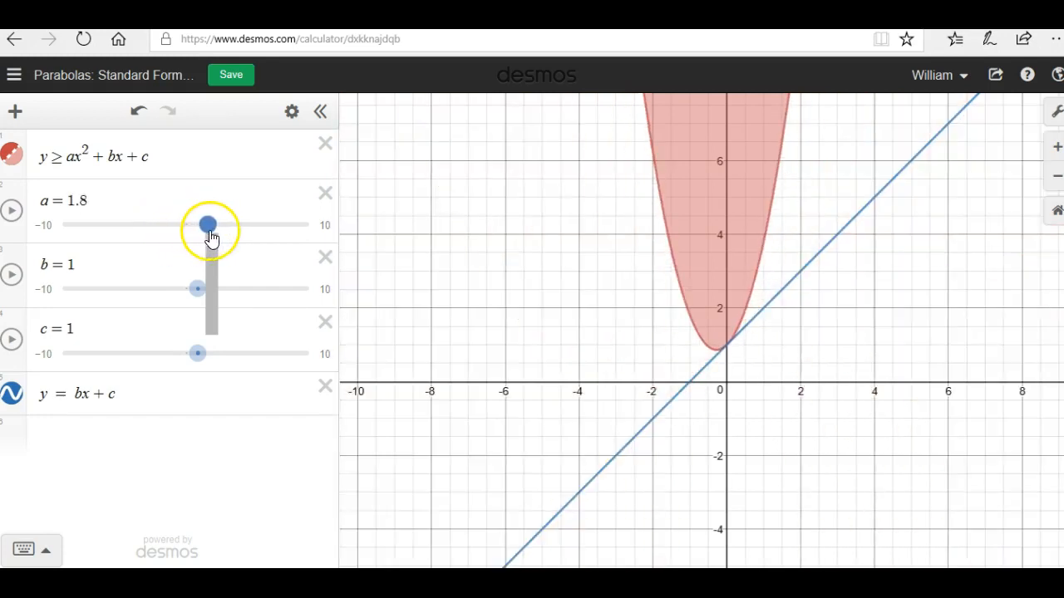
mouse_move(204, 299)
mouse_down()
mouse_move(167, 304)
mouse_move(201, 302)
mouse_up()
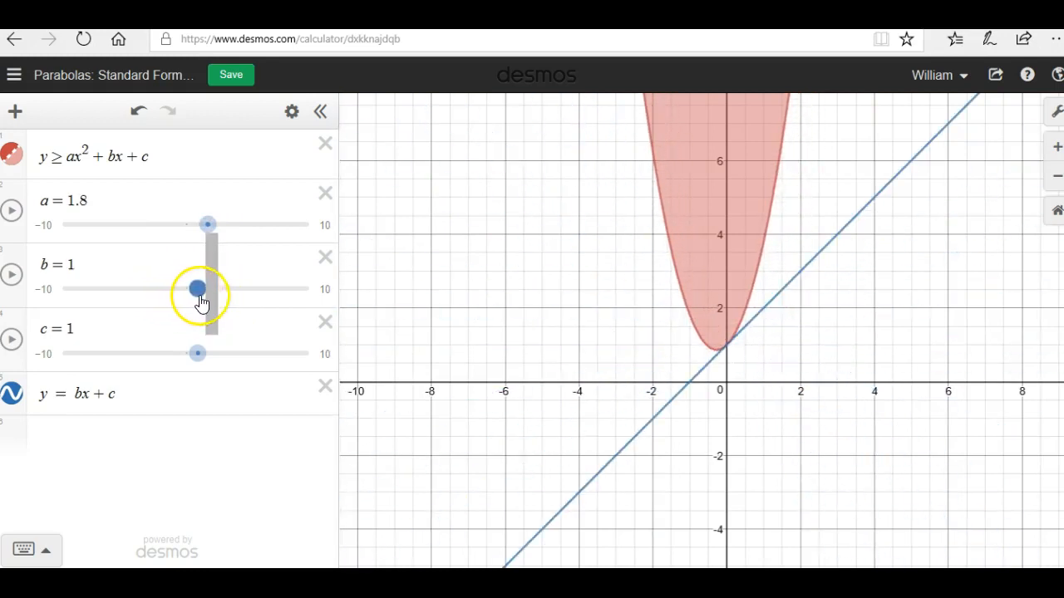
mouse_move(198, 356)
mouse_down()
mouse_move(164, 366)
mouse_move(200, 362)
mouse_up()
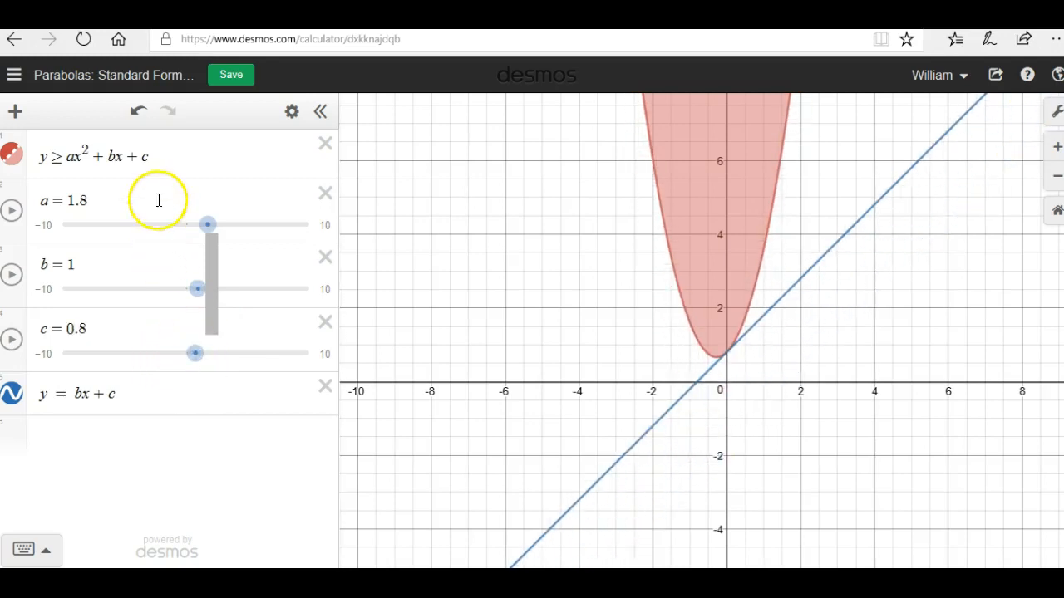
Step: Change the exponent in the inequality from squared to 3 and move the slider to a = -1.3
click(160, 166)
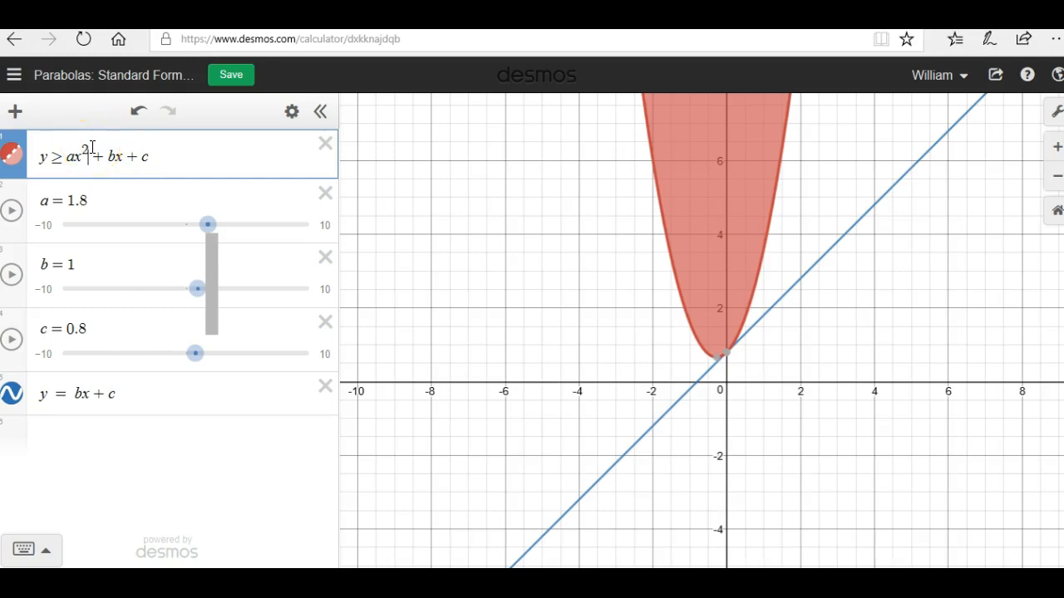
click(91, 148)
key(BackSpace)
text(3)
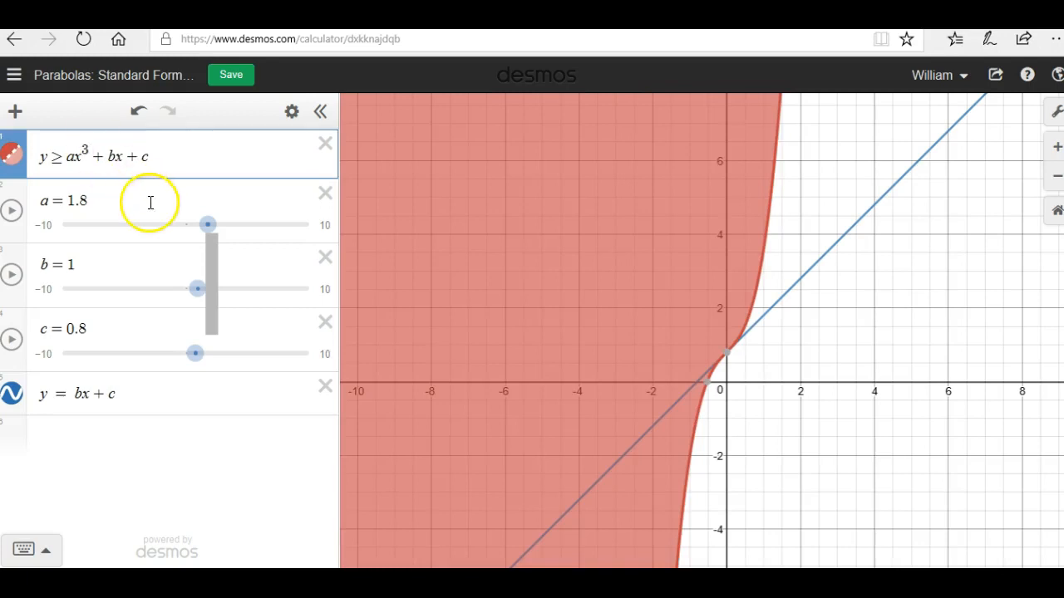
drag(205, 226, 167, 226)
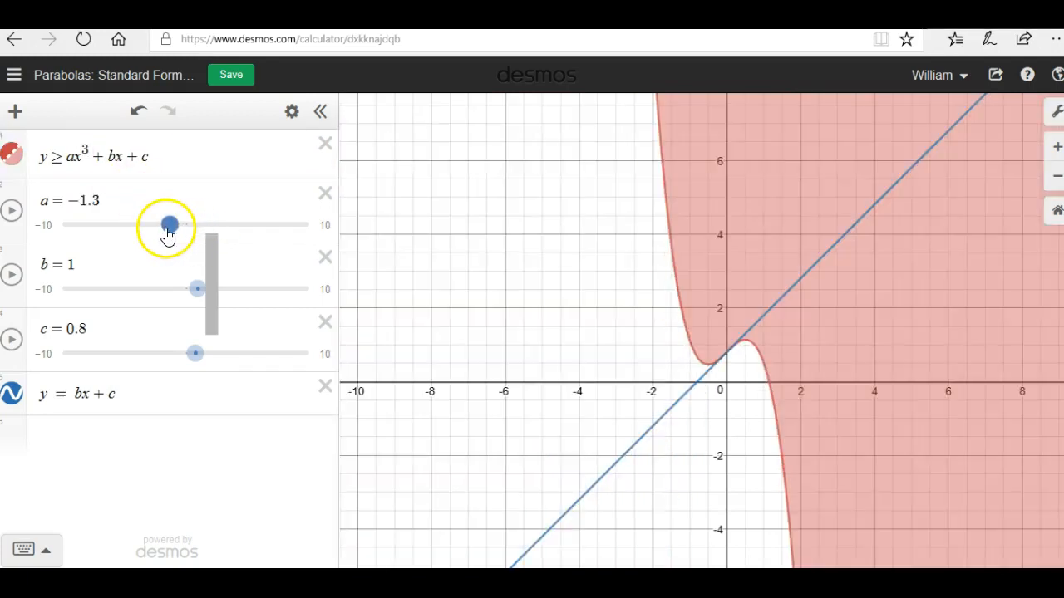
Step: Check the graph's save dialog without saving, then look through the remaining example graphs down to the calculus ones
click(129, 77)
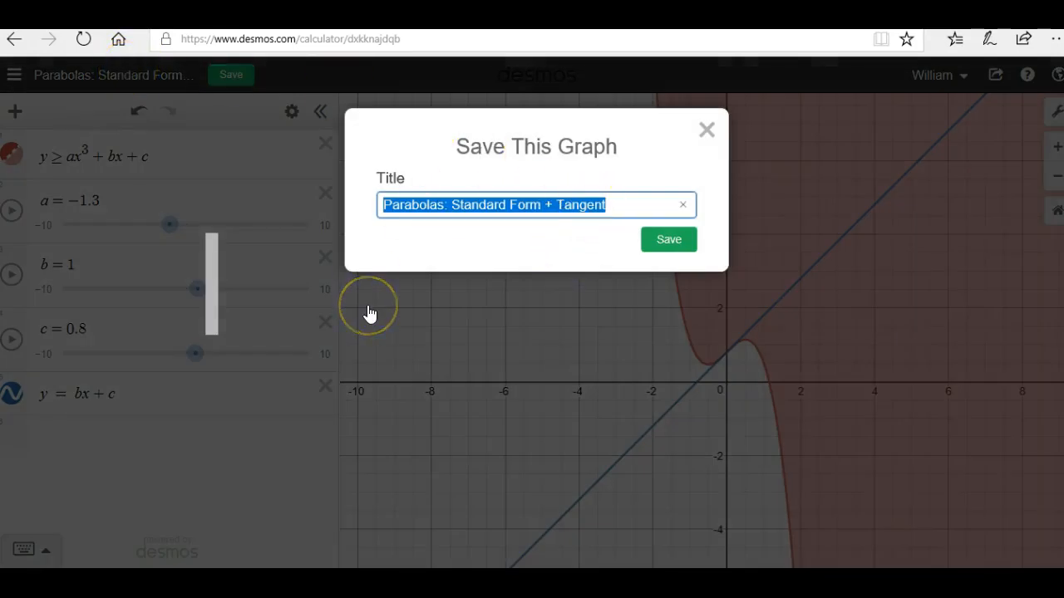
click(706, 129)
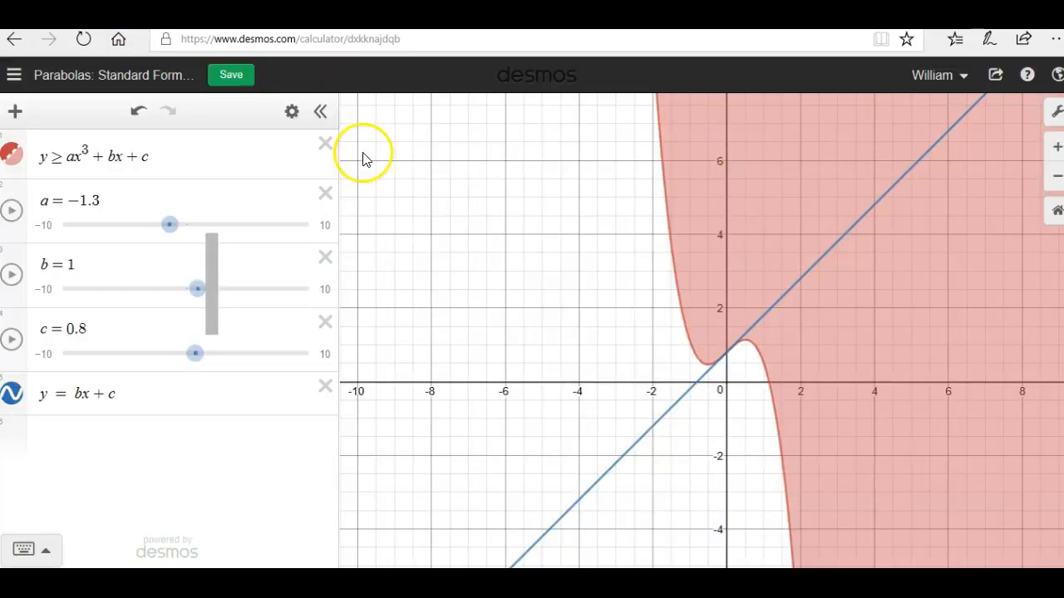
click(14, 75)
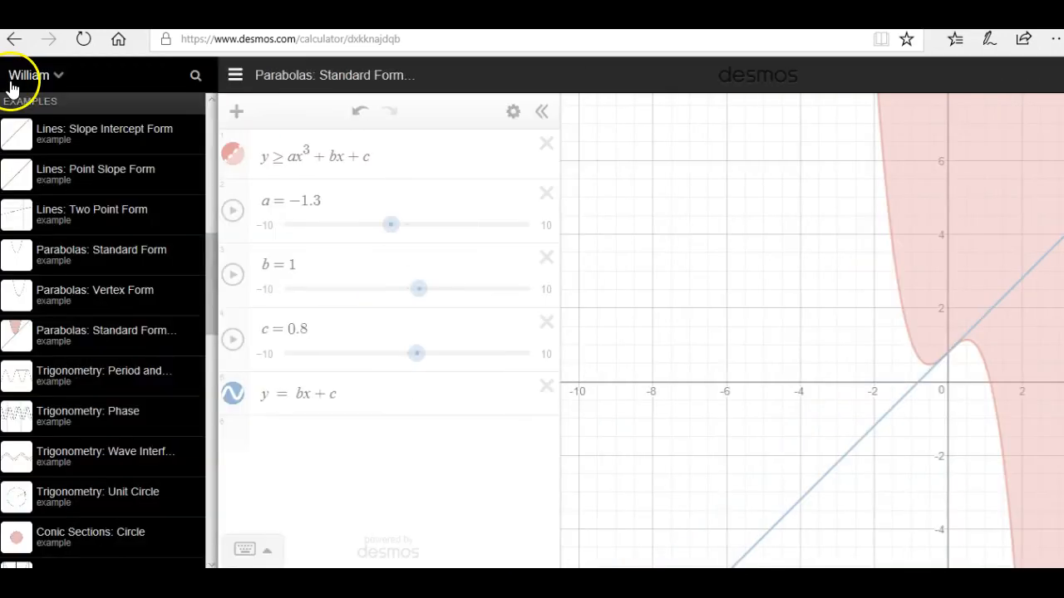
scroll(74, 387, down, 6)
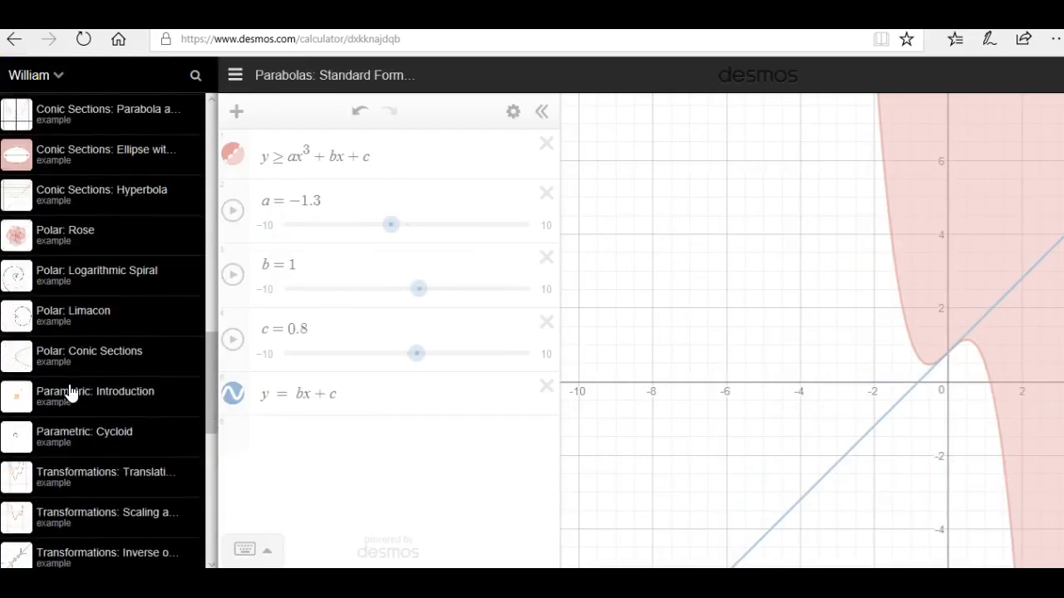
scroll(71, 393, down, 5)
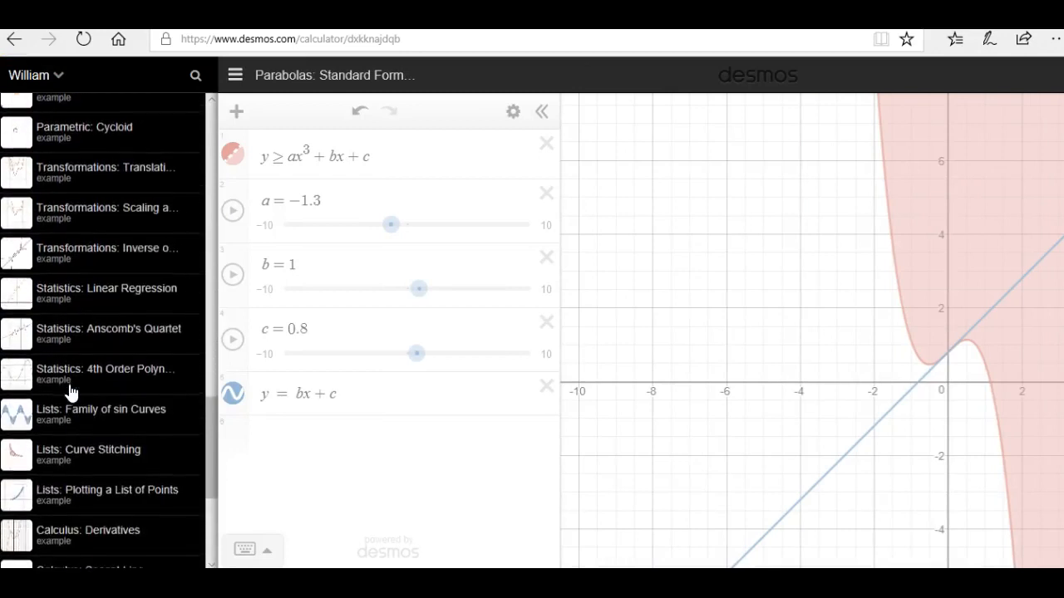
scroll(70, 390, down, 3)
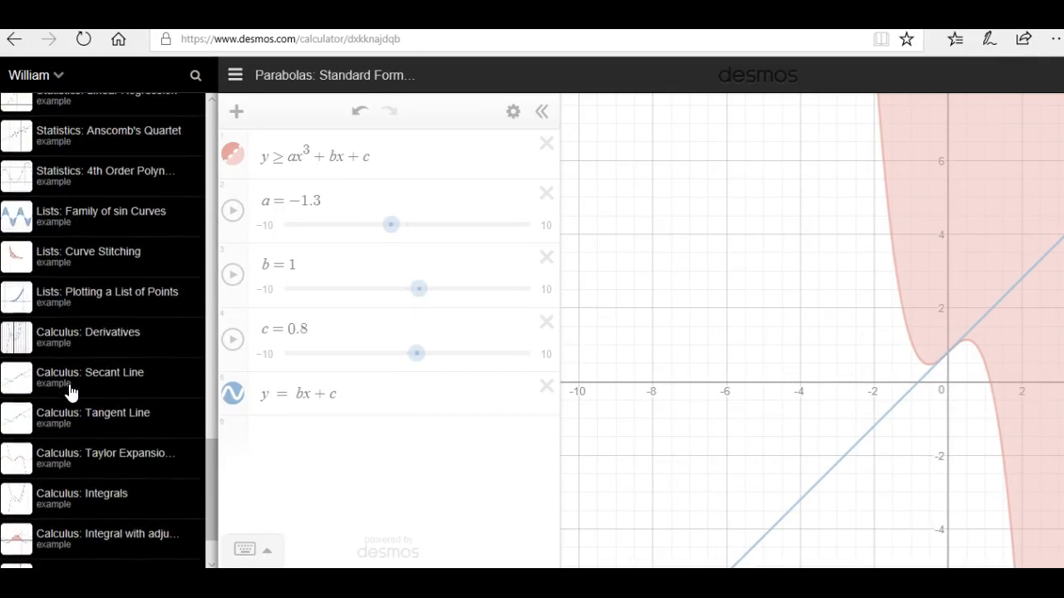
scroll(70, 390, down, 2)
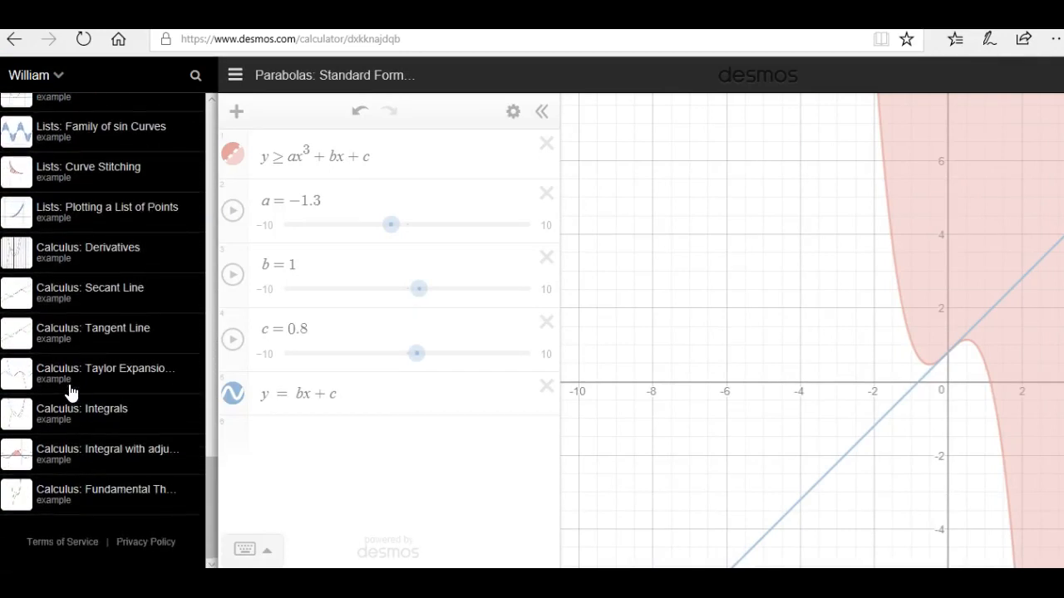
Step: Open the saved graph "Introduction to desmos" and show the hidden g(x) line
scroll(71, 391, up, 15)
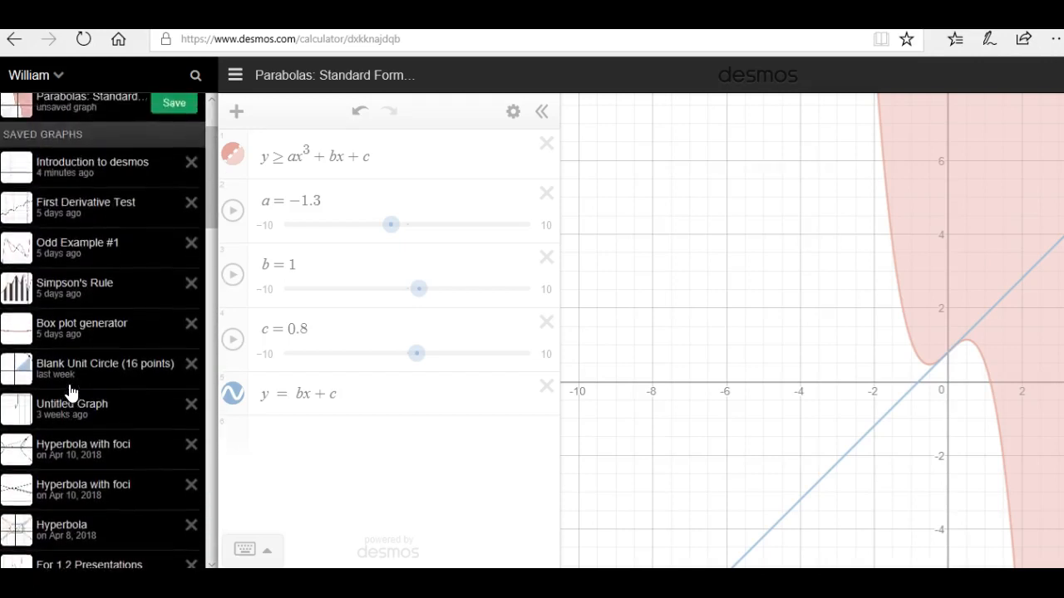
scroll(71, 390, up, 2)
click(362, 463)
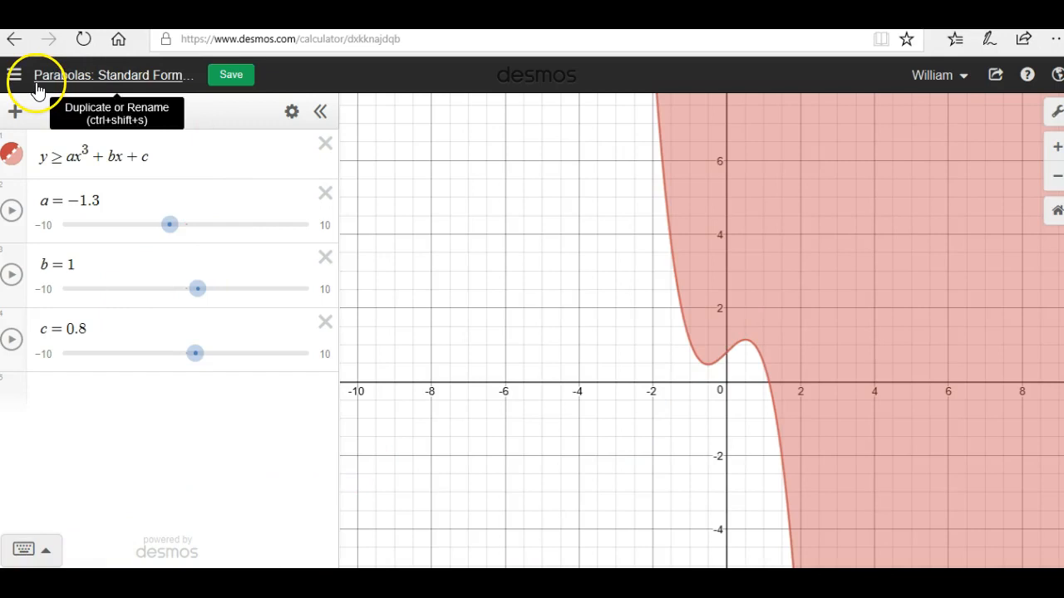
click(17, 74)
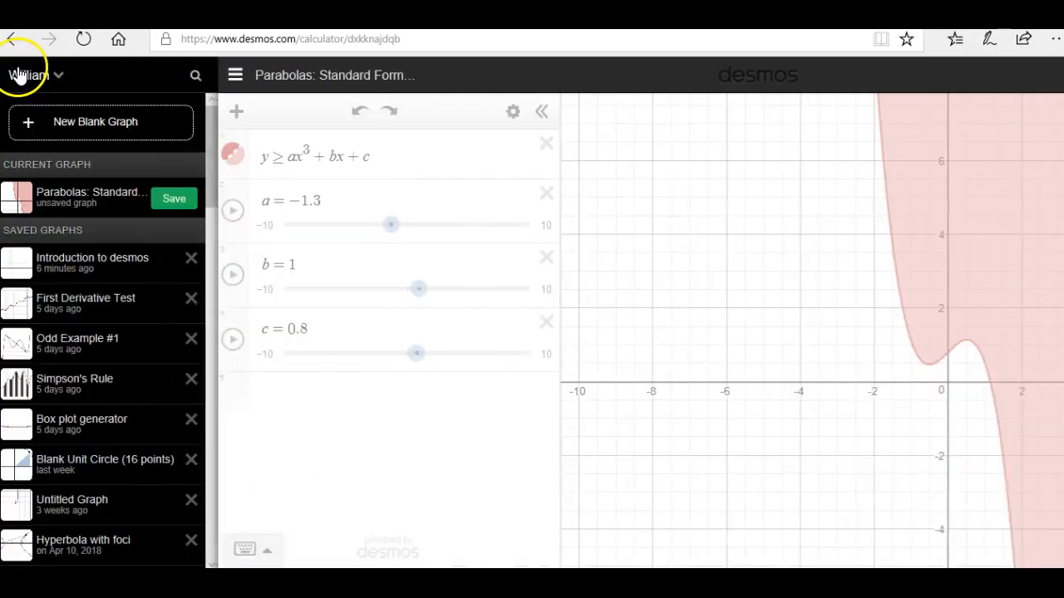
click(74, 271)
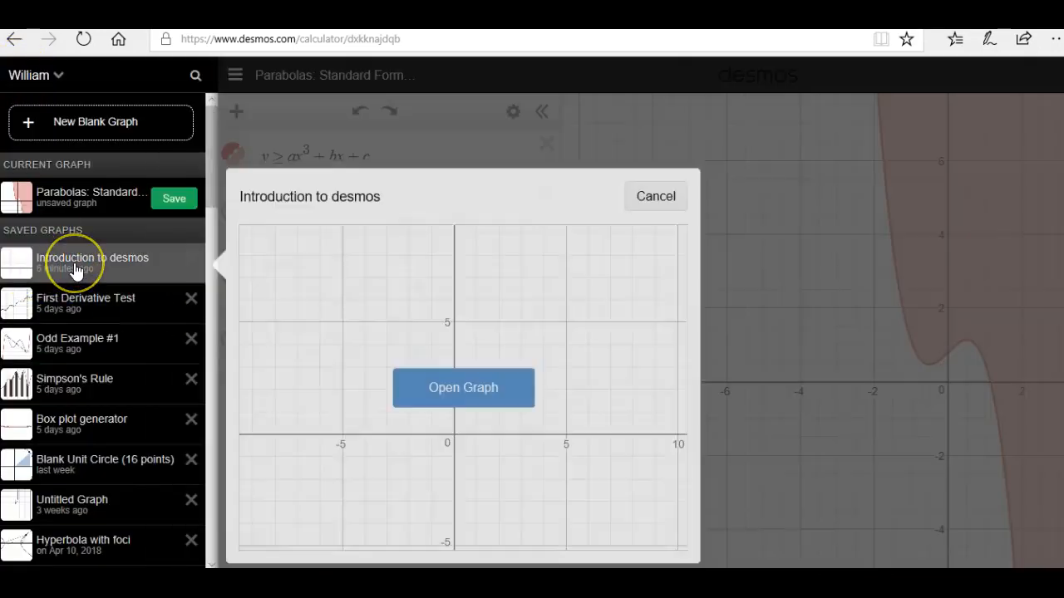
click(472, 397)
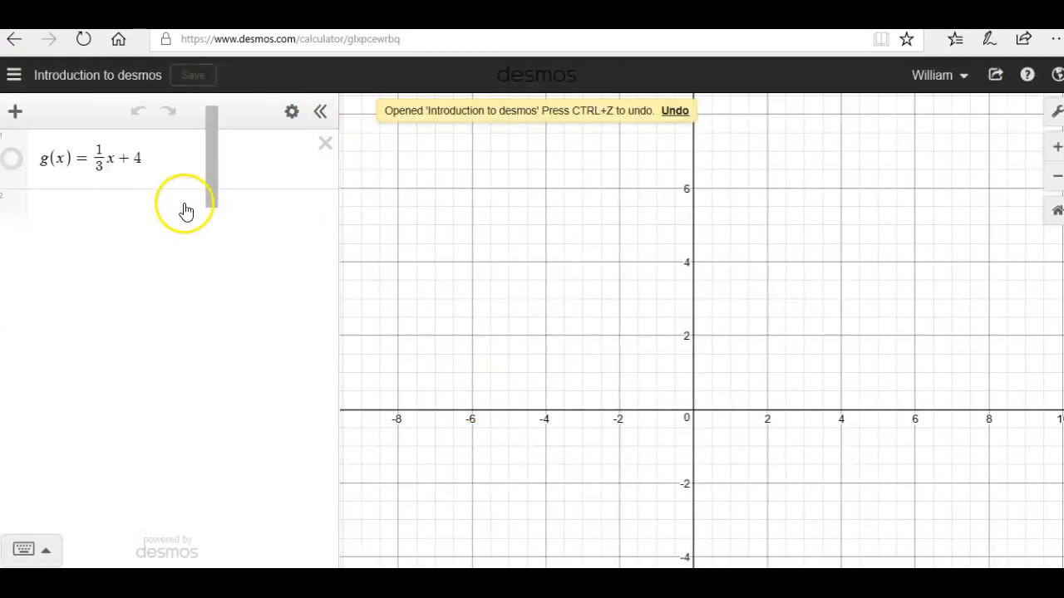
click(9, 162)
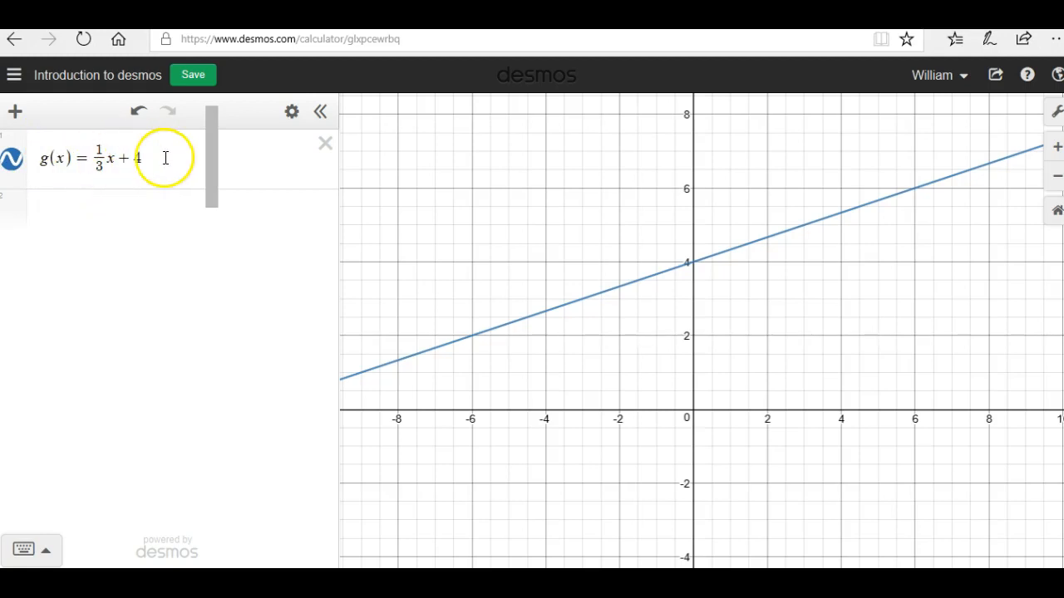
Step: Add the note "Change the slope to a slider and label a." to the graph and save it
click(18, 117)
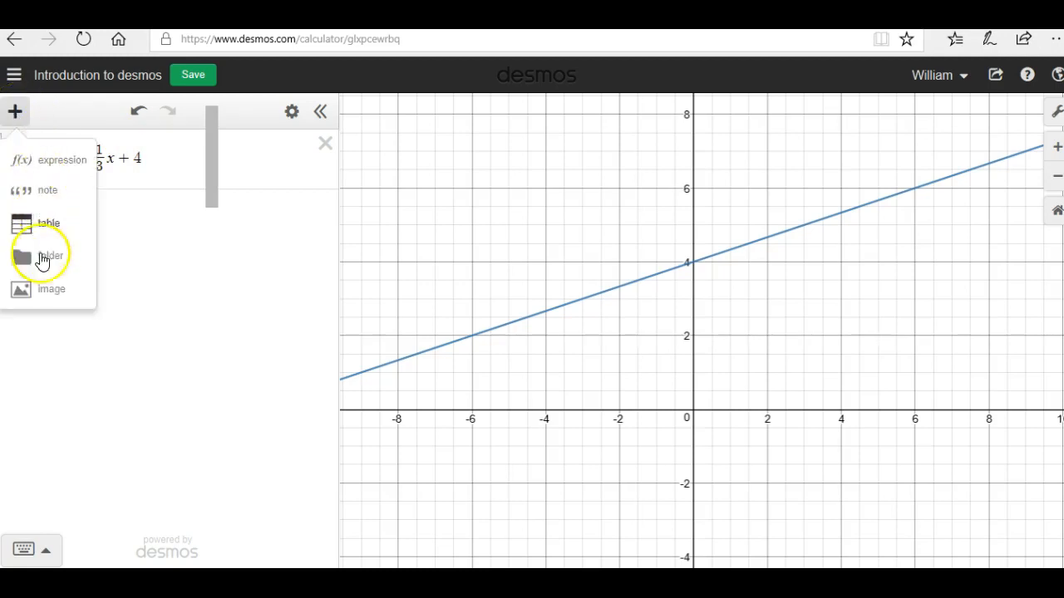
click(50, 191)
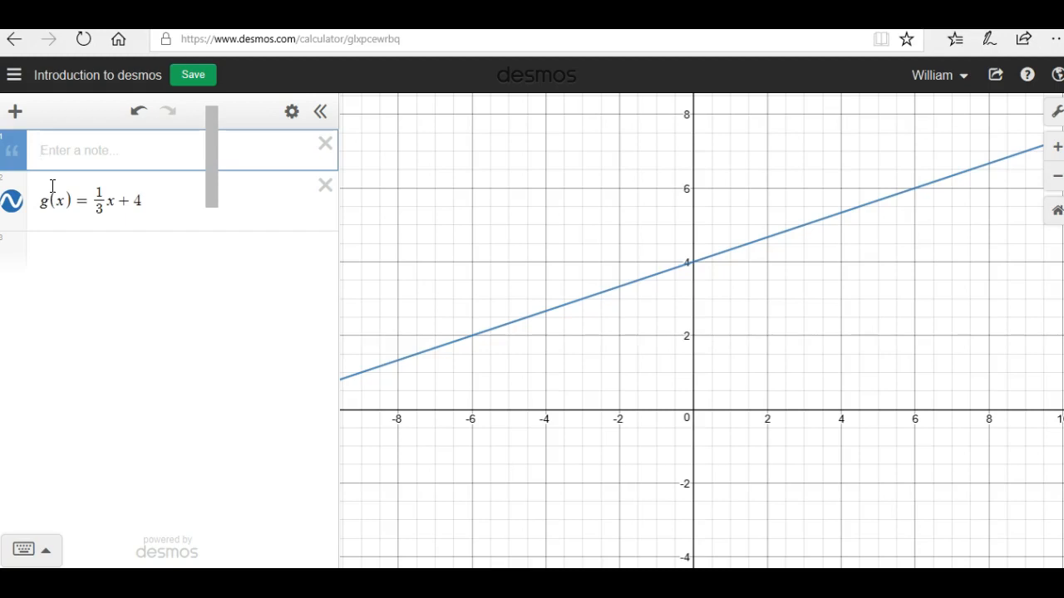
text(Change the )
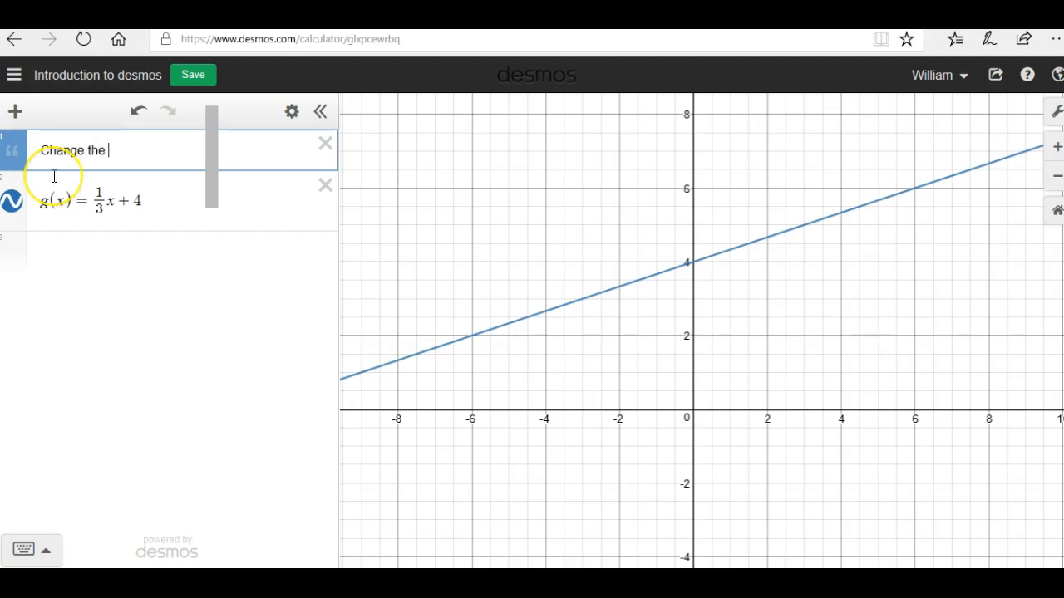
text(slope to a slider and label a)
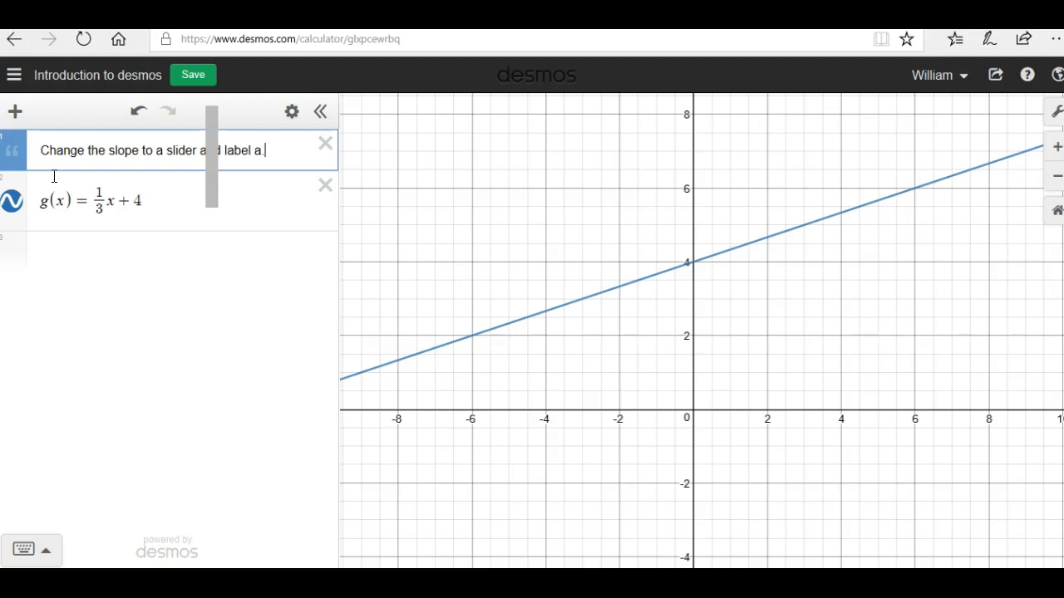
click(206, 75)
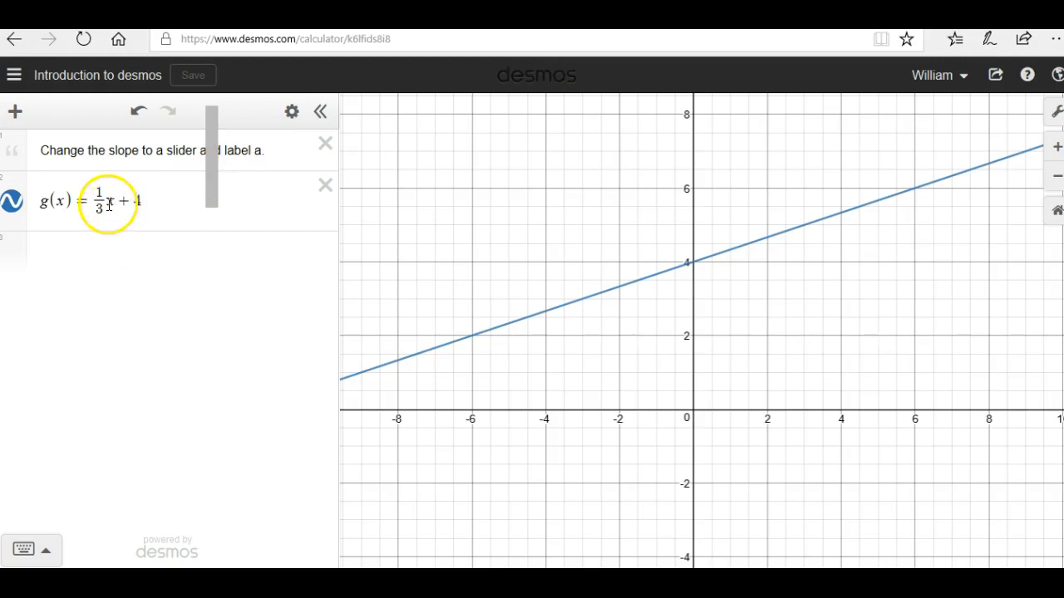
Step: Replace the slope 1/3 in g(x) with a and add a slider for a
drag(106, 202, 99, 202)
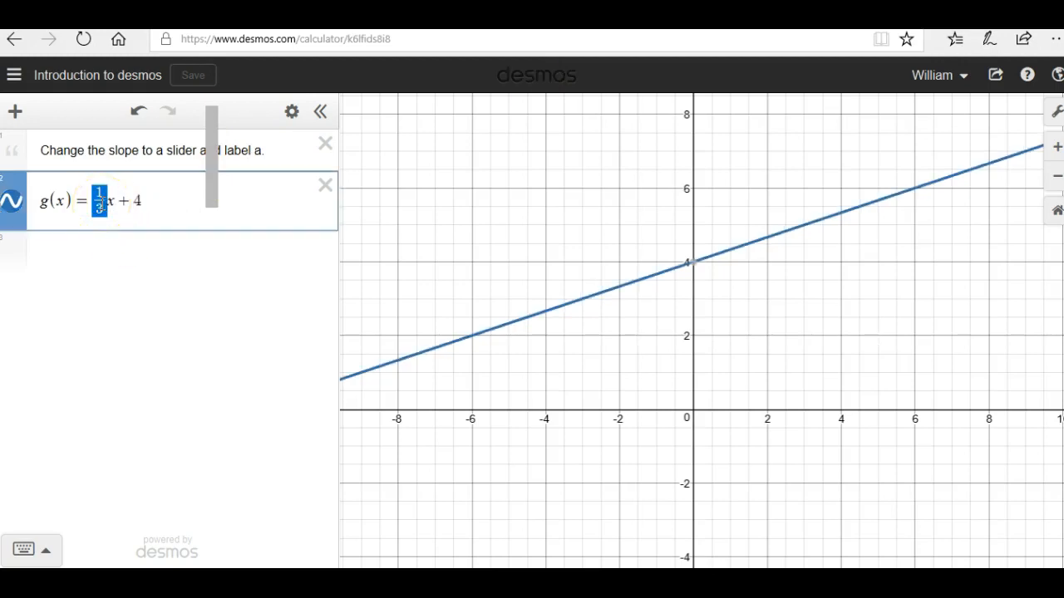
text(a)
click(101, 226)
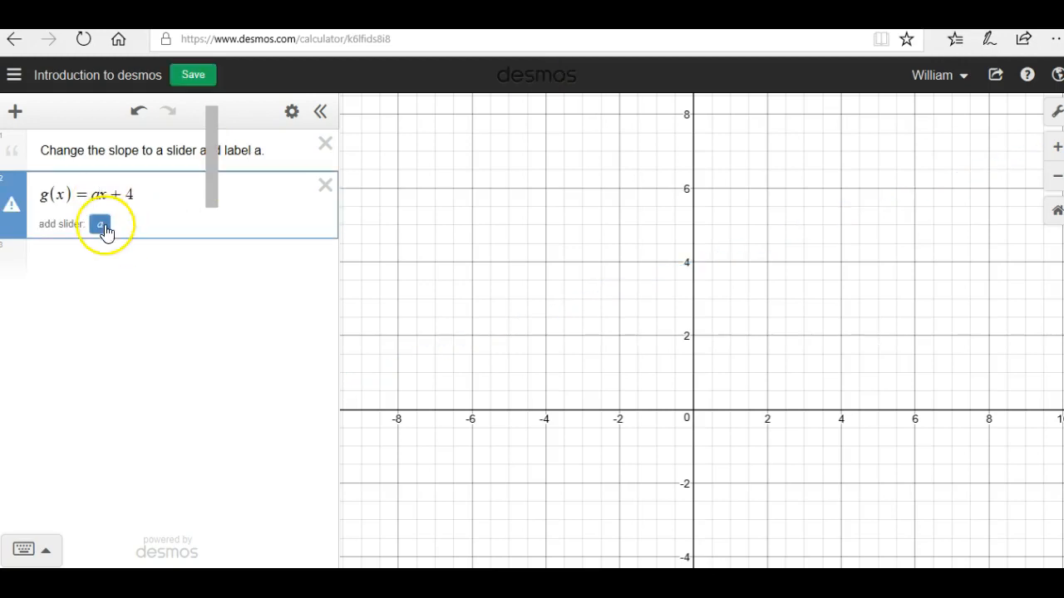
click(101, 226)
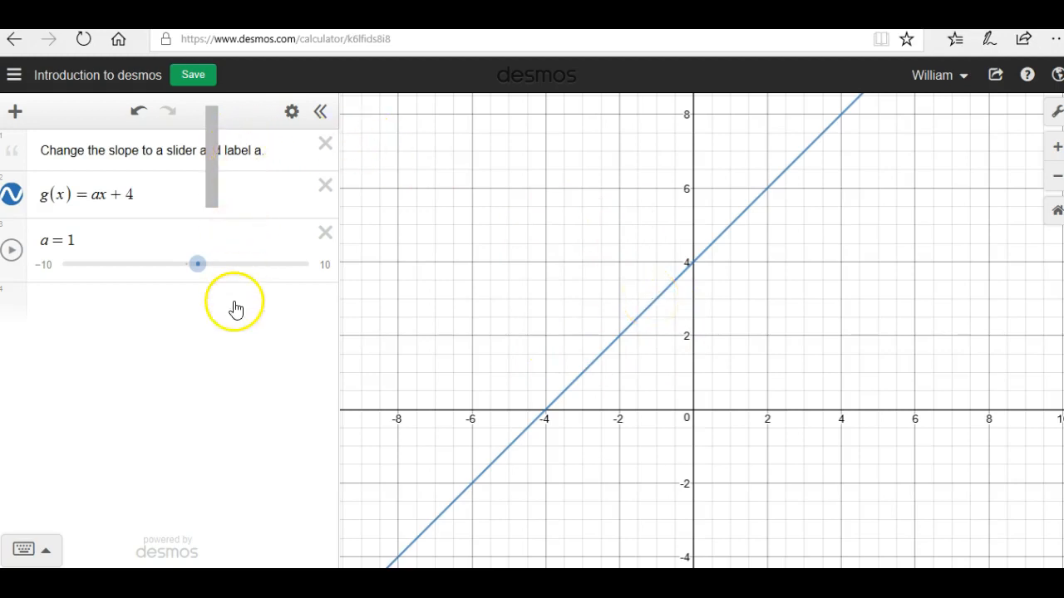
Step: Insert the "roller coaster" JPG from the Desktop folder as an image in the graph
click(15, 114)
click(48, 296)
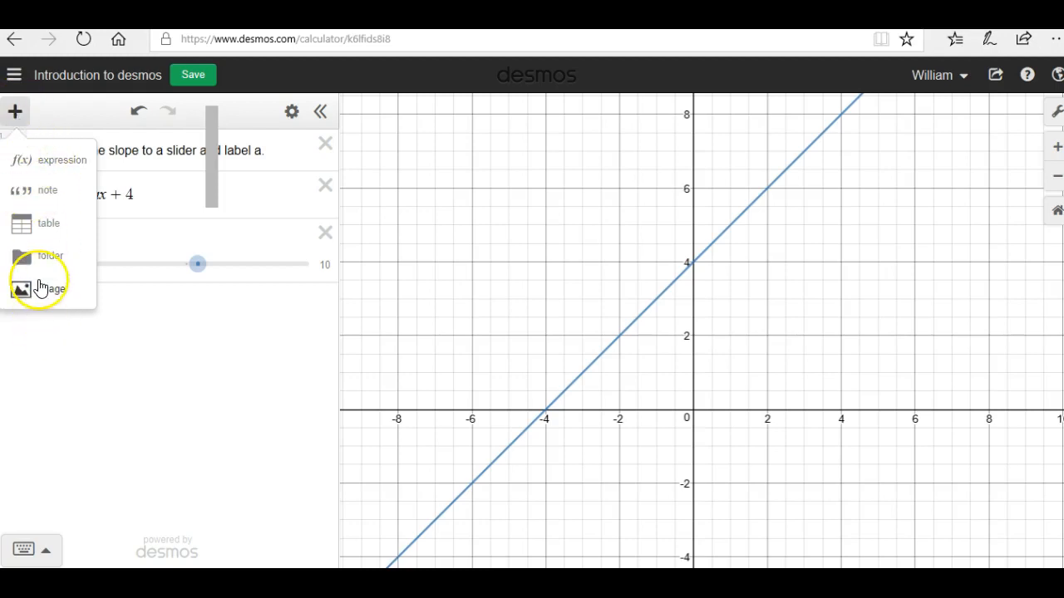
click(42, 288)
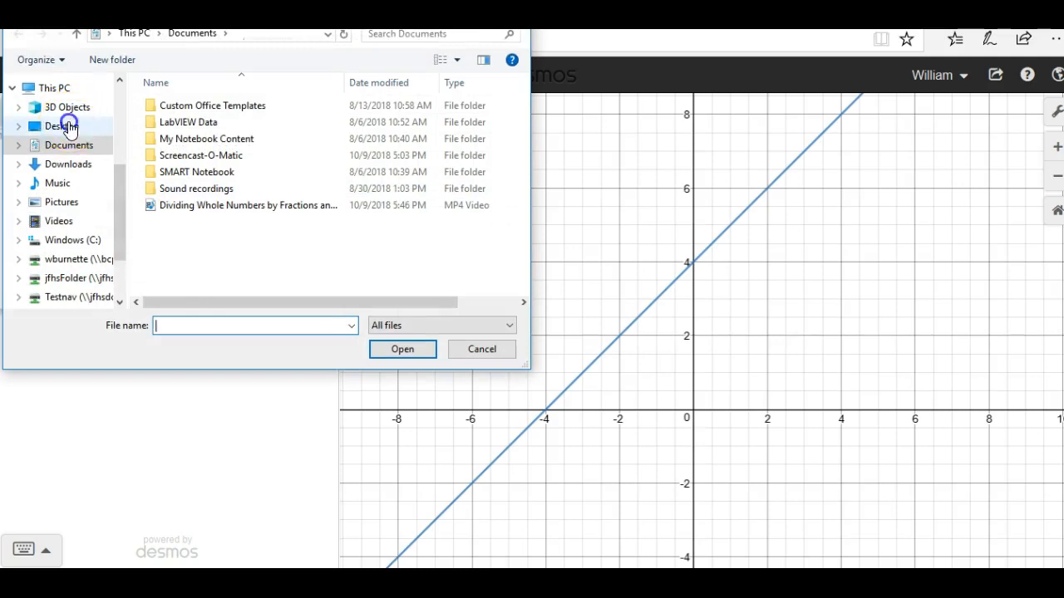
click(67, 127)
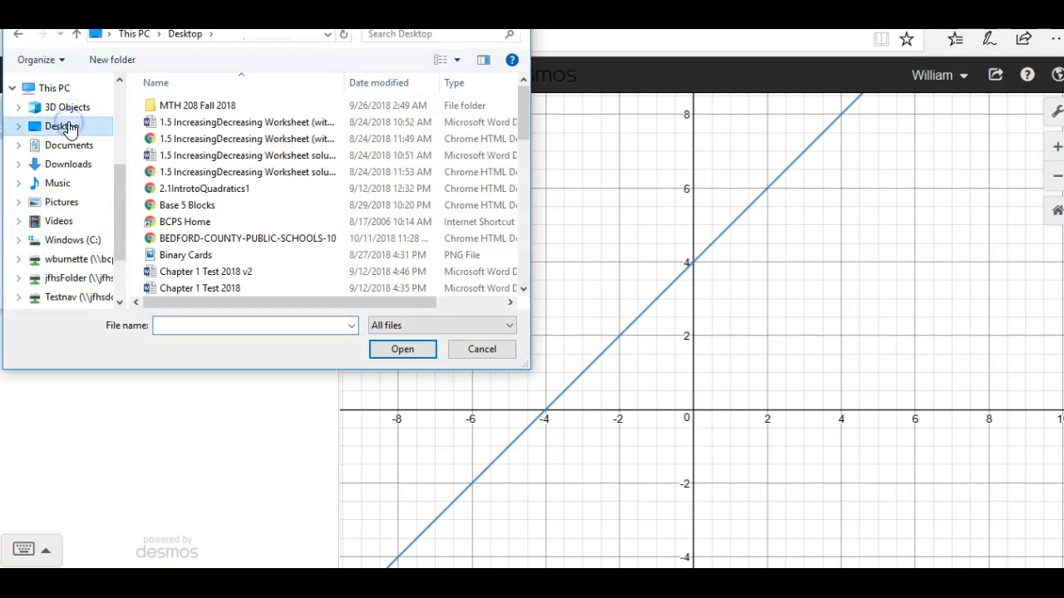
click(385, 83)
click(226, 107)
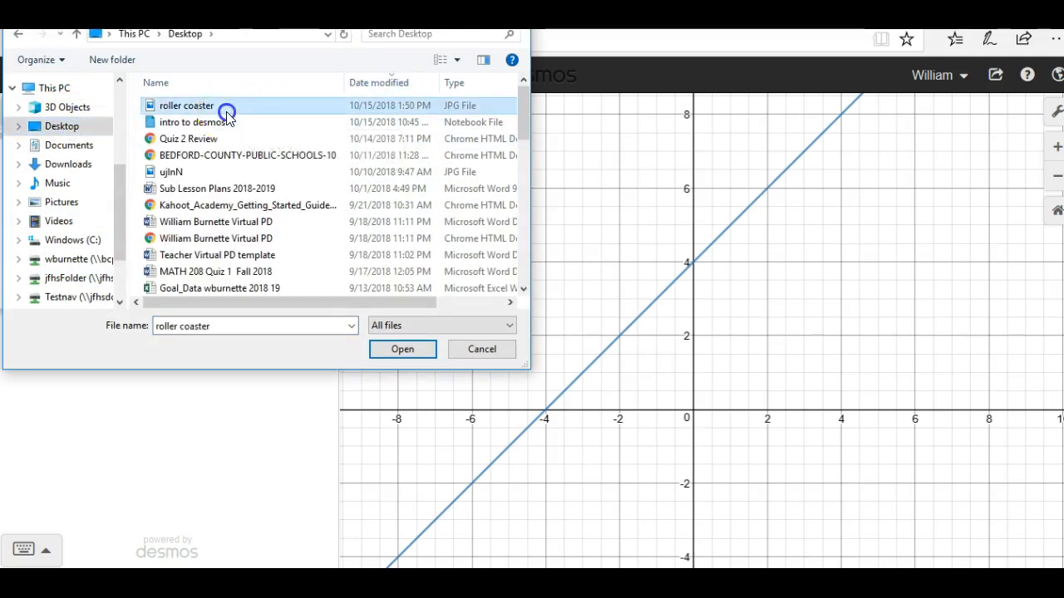
click(403, 349)
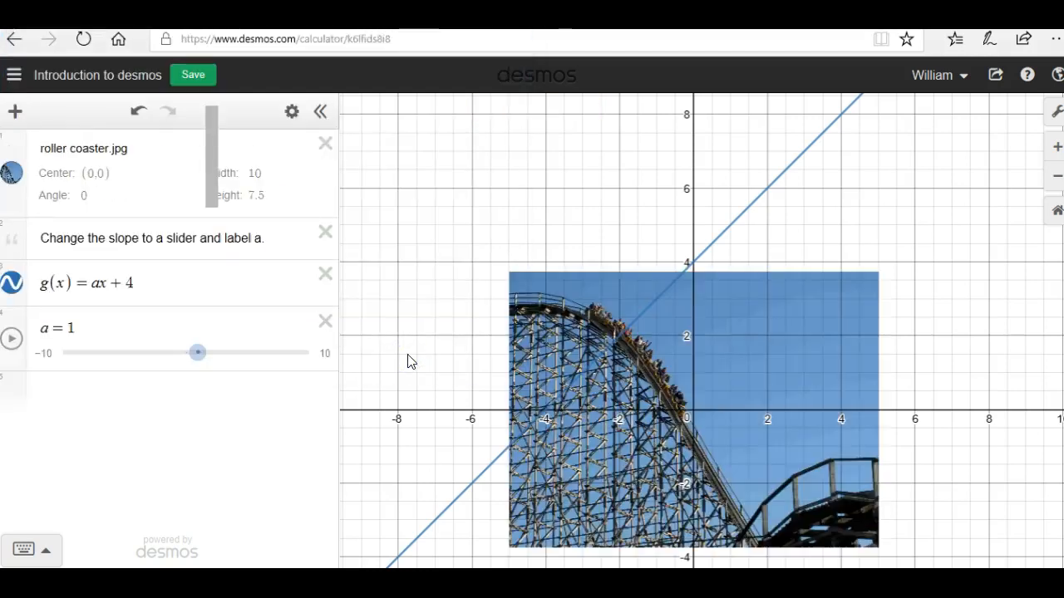
Step: Set the roller coaster image's center to (0,4) and move the slider to a = -1.6
drag(822, 512, 785, 428)
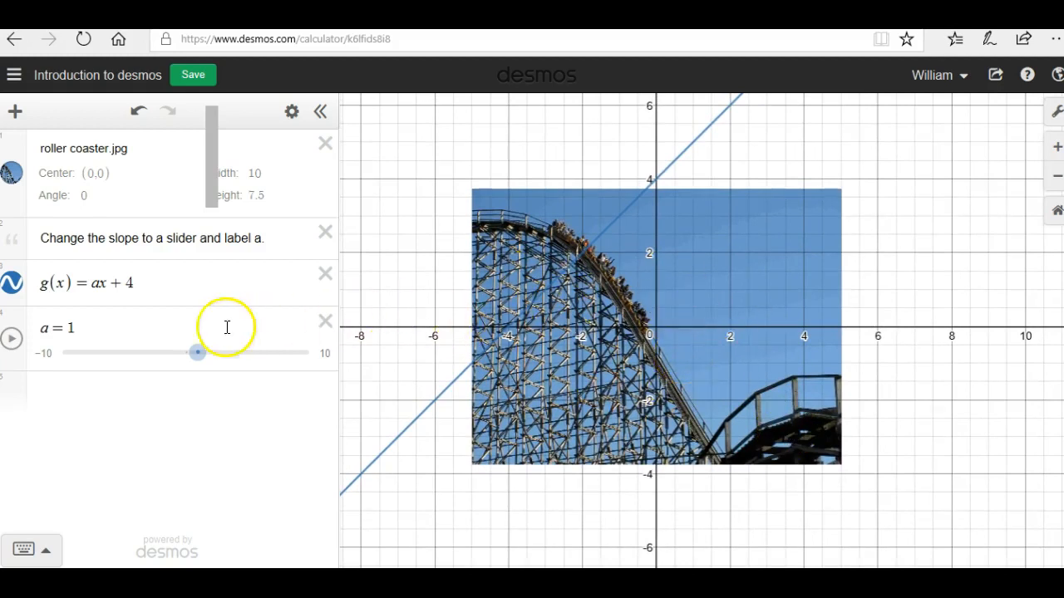
click(95, 197)
click(98, 175)
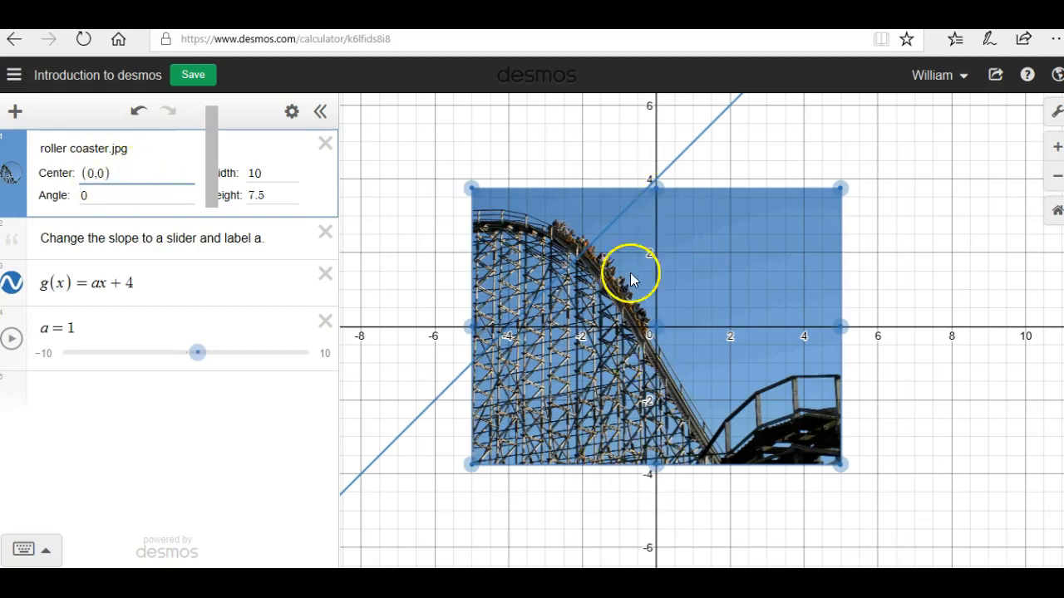
double_click(99, 172)
text(4)
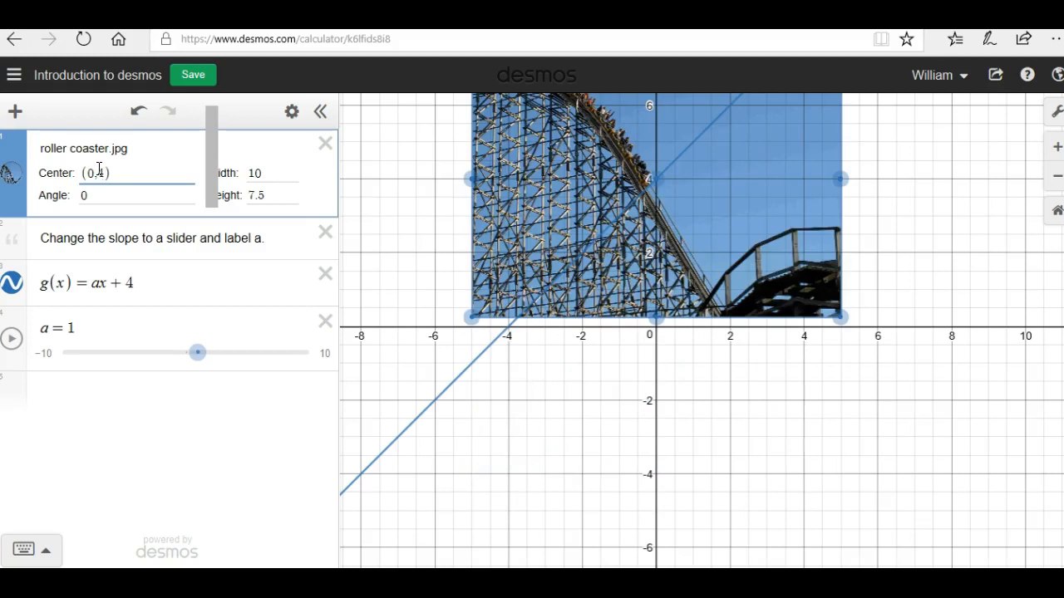
click(589, 415)
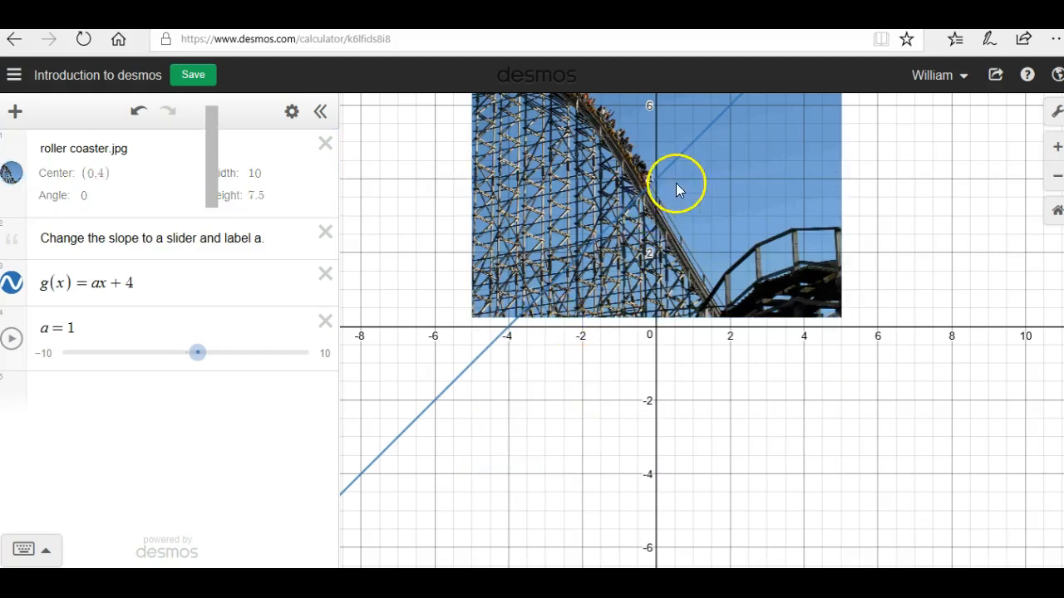
drag(200, 342, 167, 370)
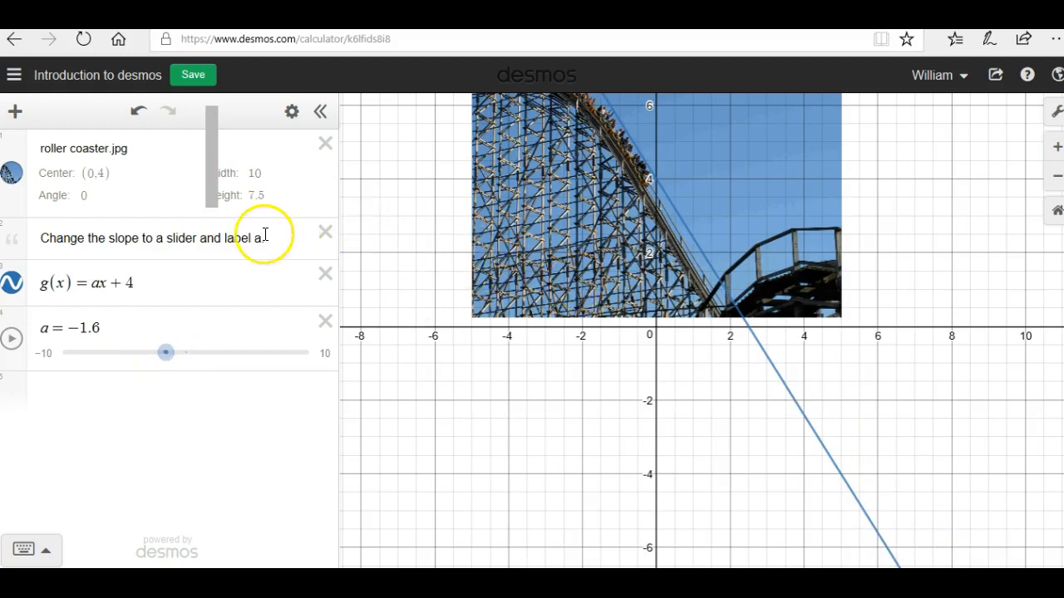
Step: Lower the roller coaster image's opacity to the second-lightest level and color the g(x) line red
click(13, 174)
click(143, 195)
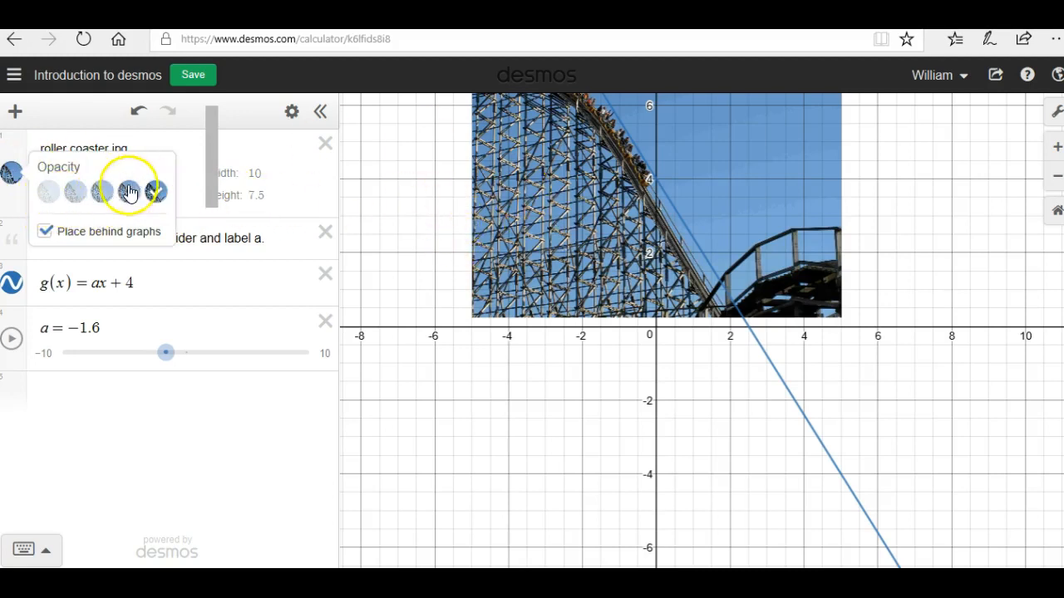
click(103, 194)
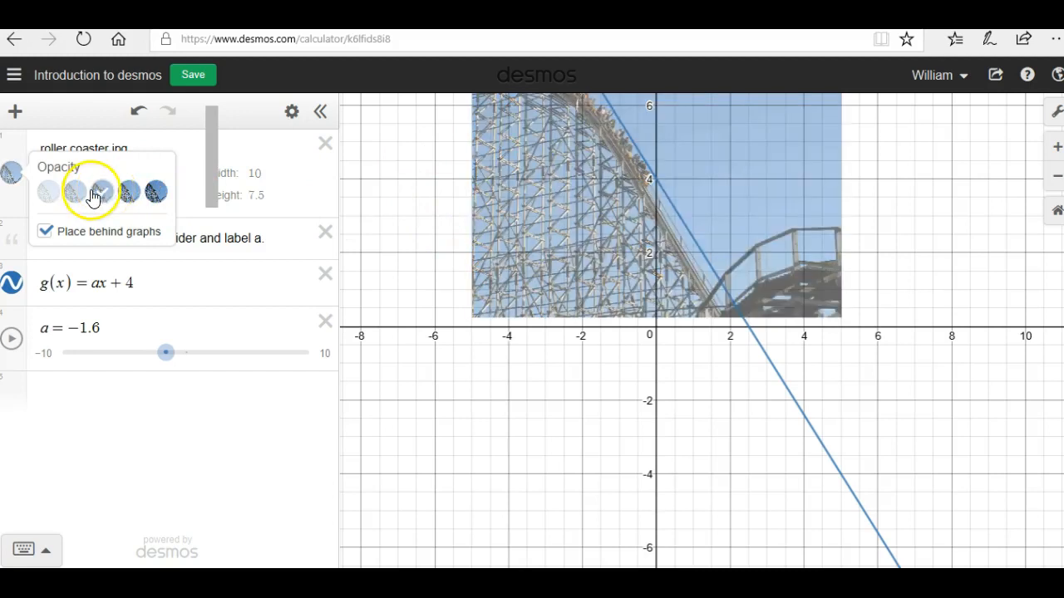
click(76, 194)
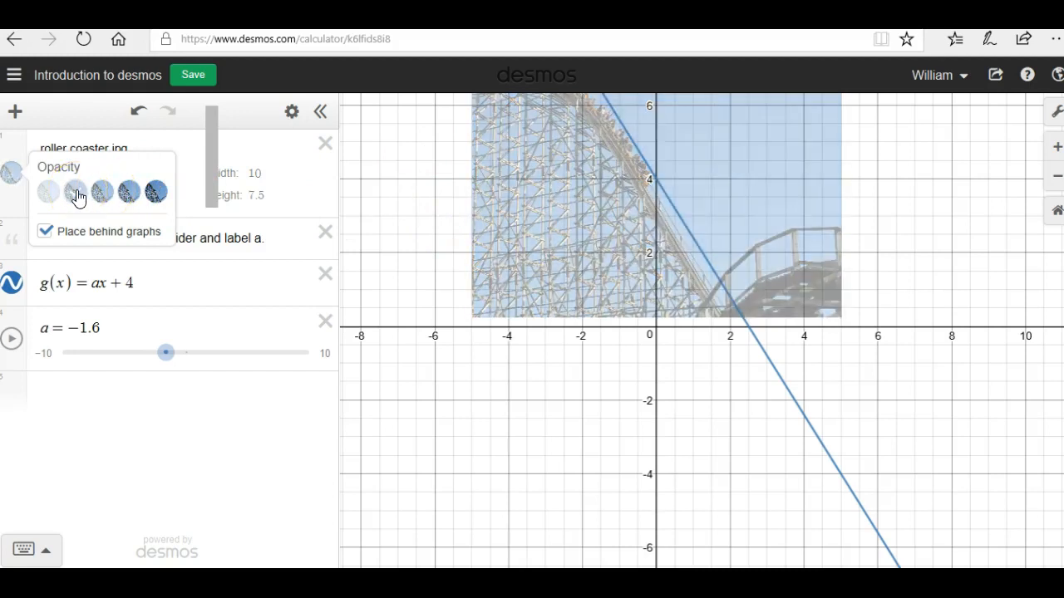
click(14, 291)
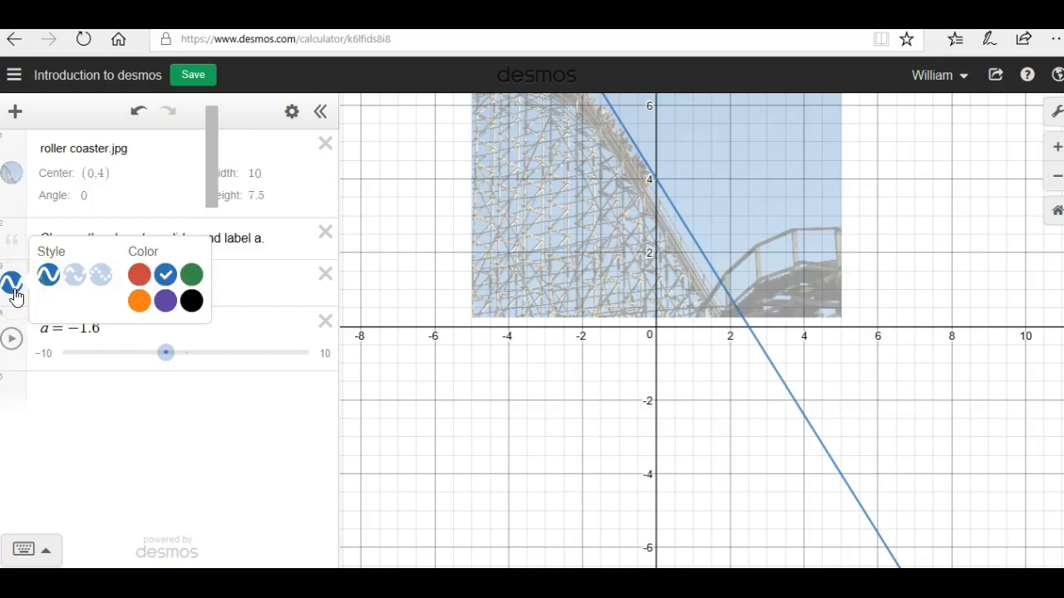
click(138, 280)
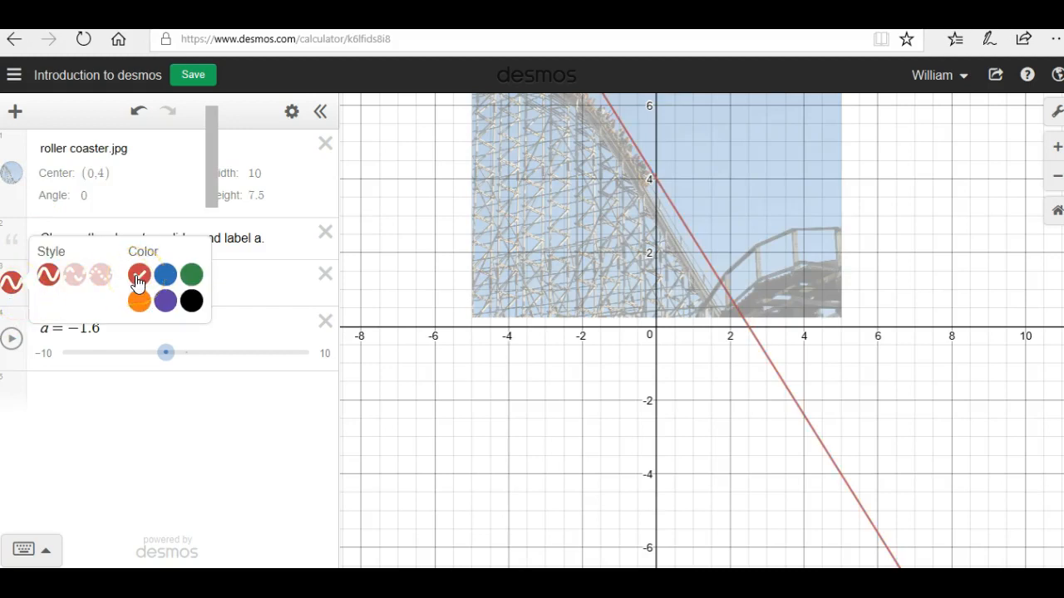
click(186, 425)
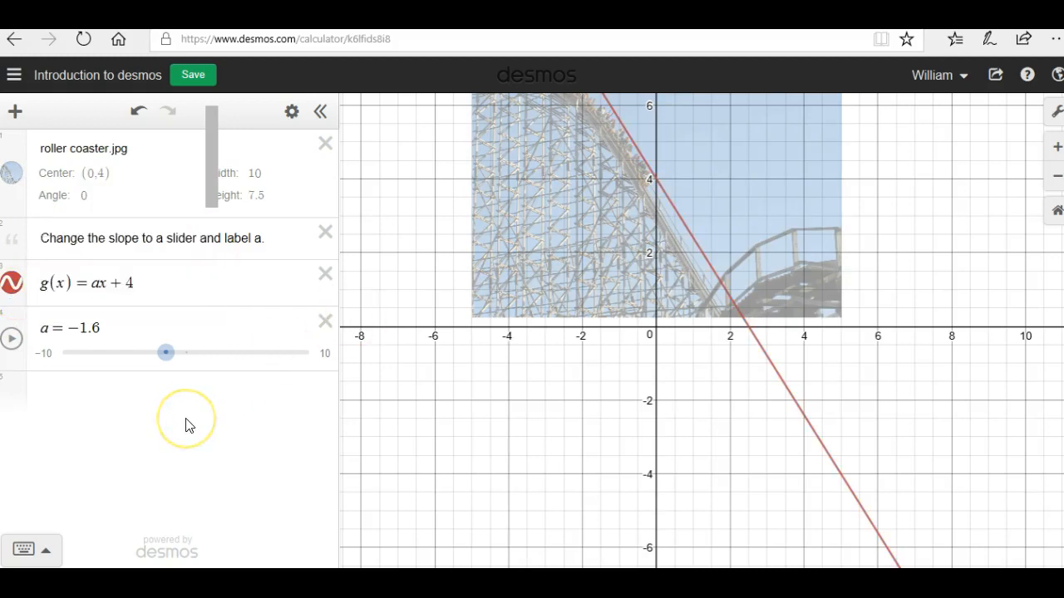
Step: Examine the red line against the roller coaster track at closer and wider zoom levels
drag(521, 396, 562, 542)
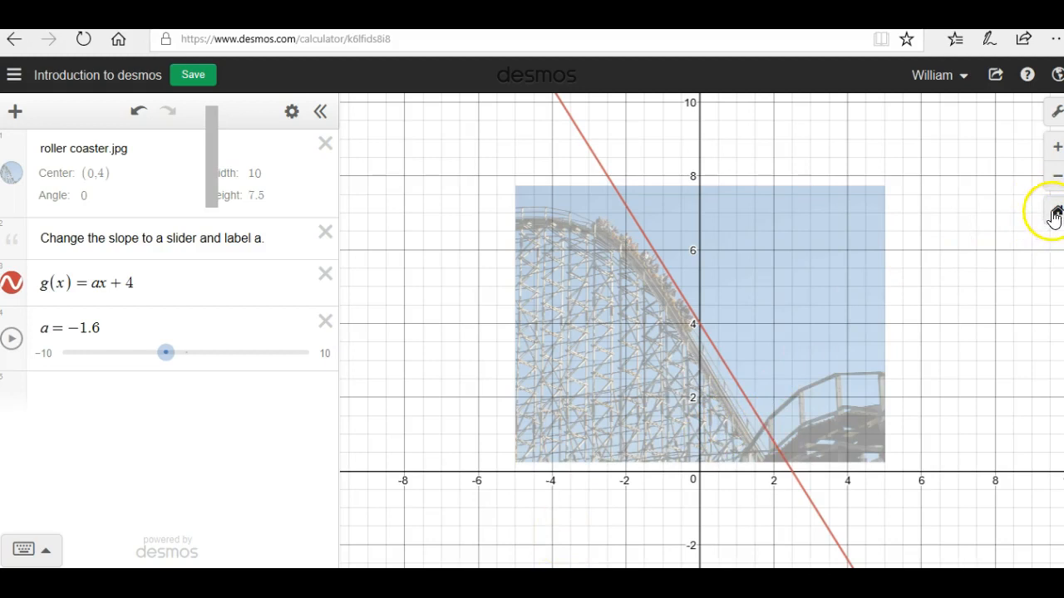
double_click(1055, 152)
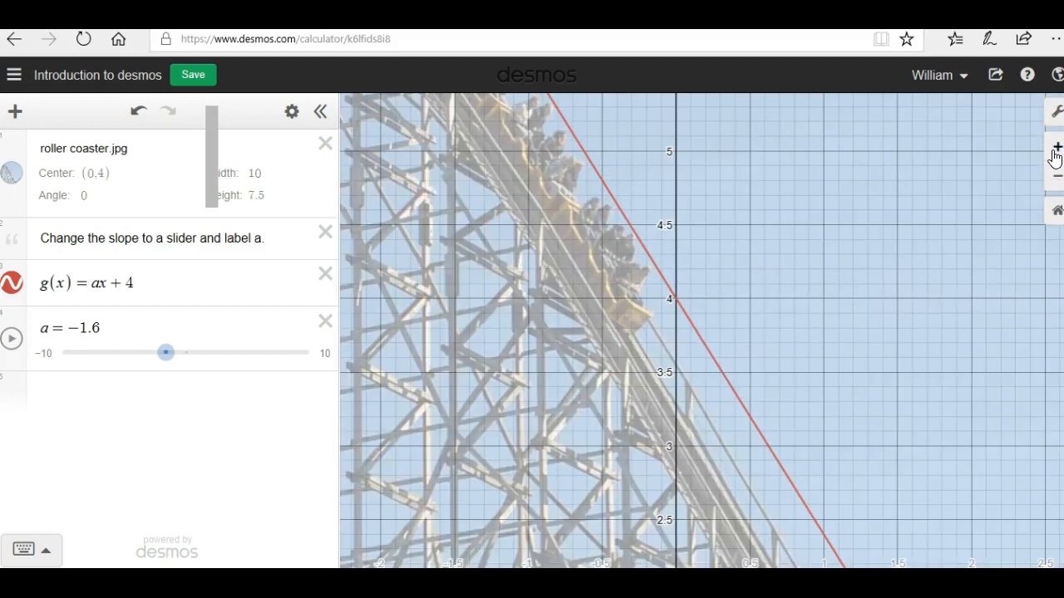
click(1055, 152)
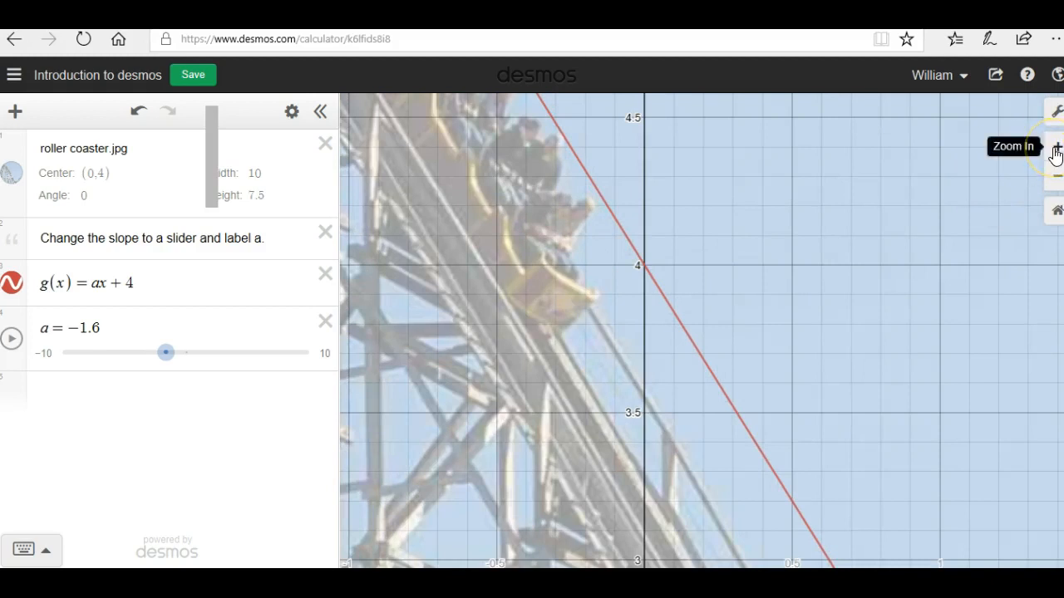
click(1055, 152)
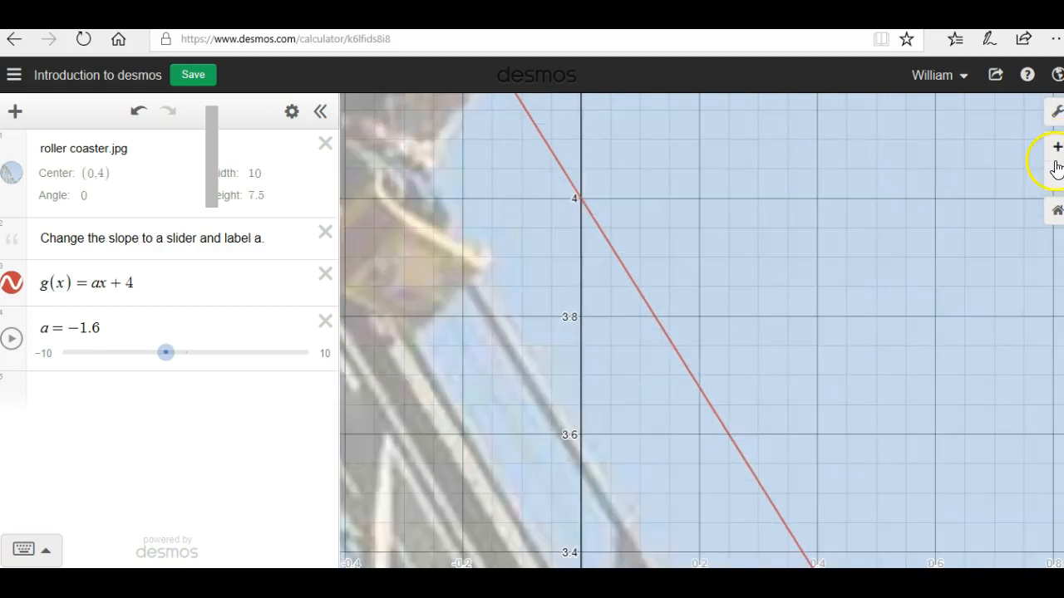
click(1056, 179)
click(1056, 181)
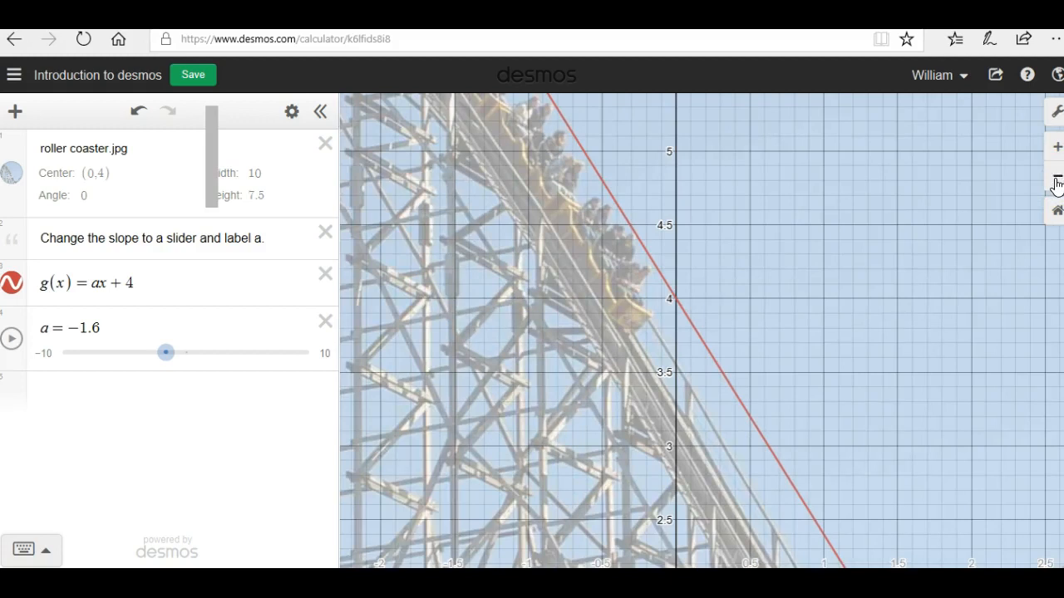
Step: Restore the roller coaster graph to its default zoom and position
drag(826, 325, 639, 389)
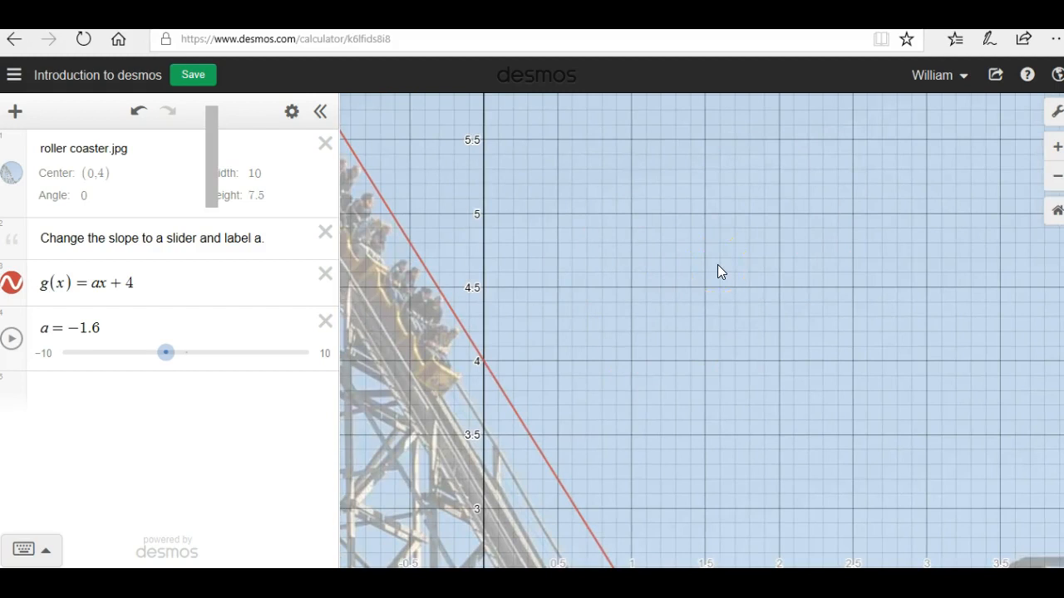
click(1056, 214)
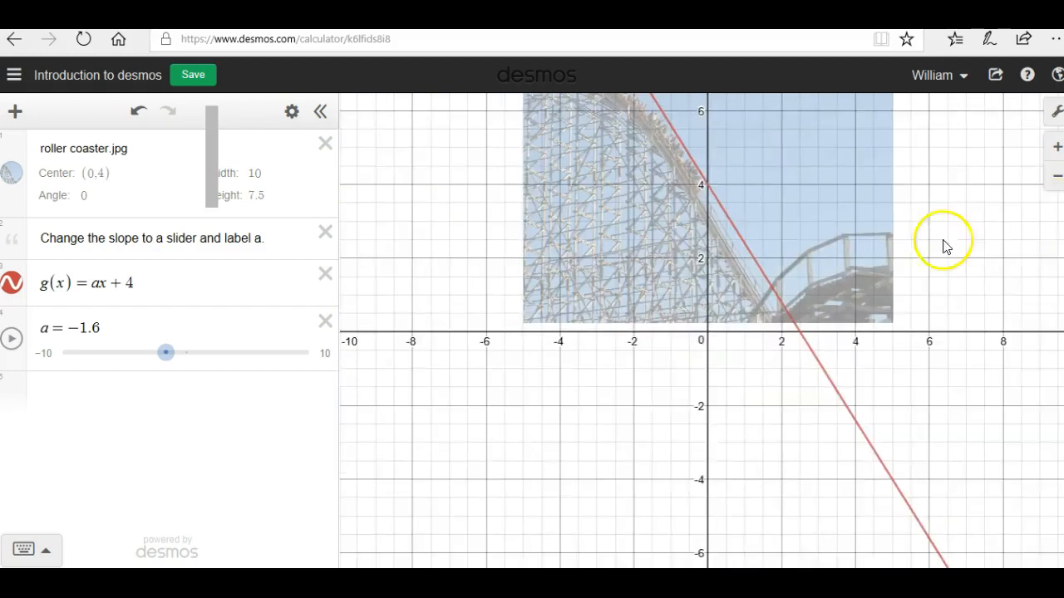
drag(927, 241, 949, 384)
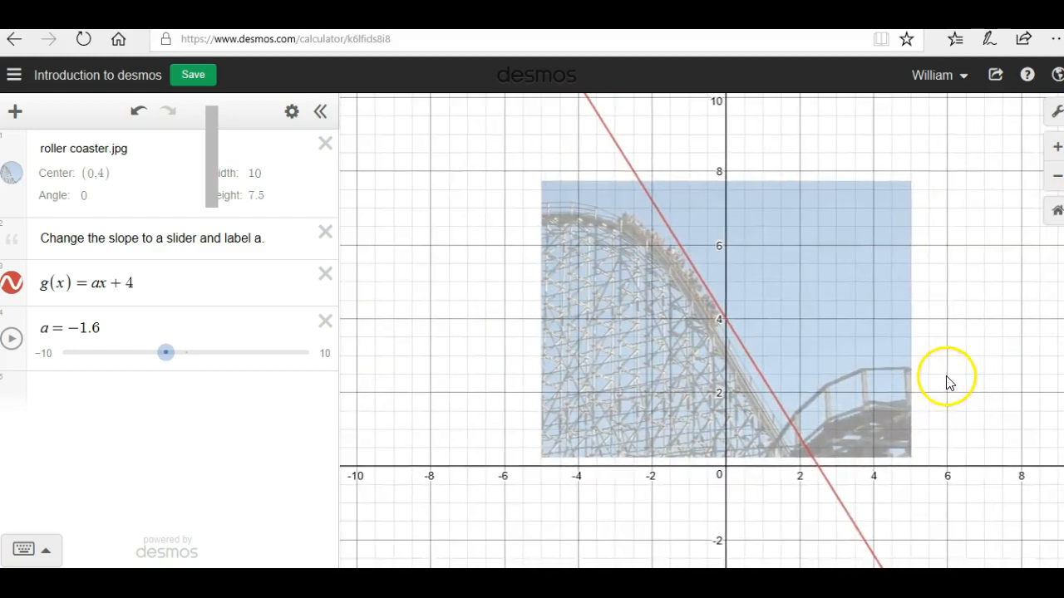
click(1056, 216)
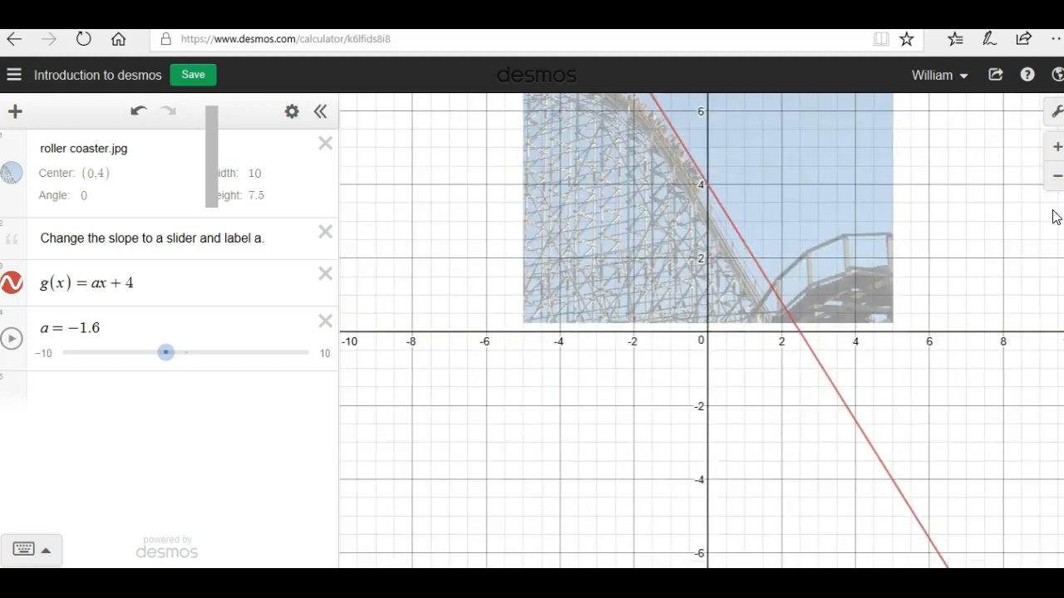
Step: Preview the polar grid in the graph settings and return to the Cartesian grid
click(1054, 114)
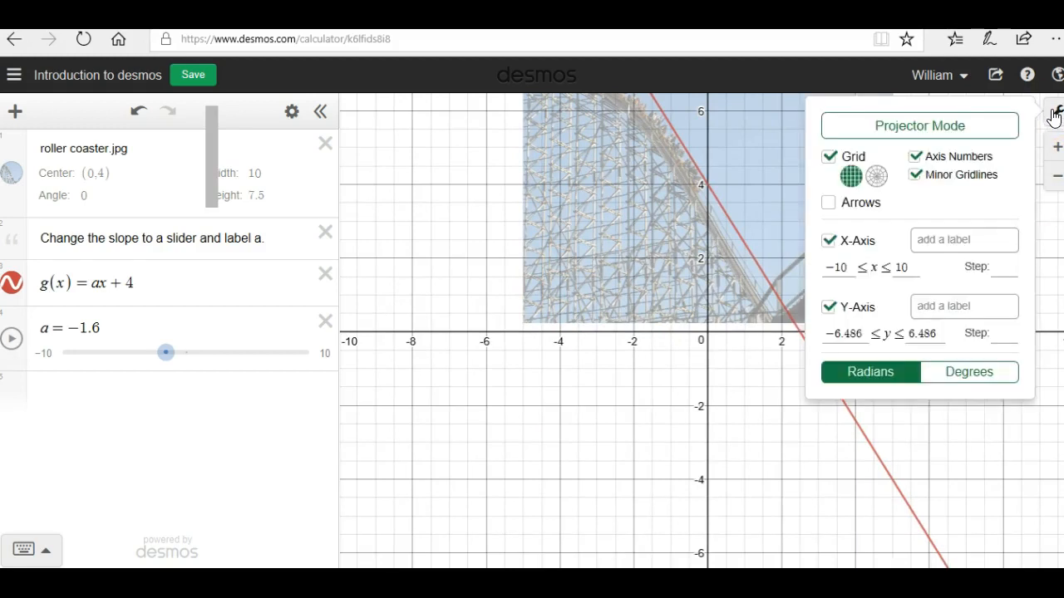
click(878, 177)
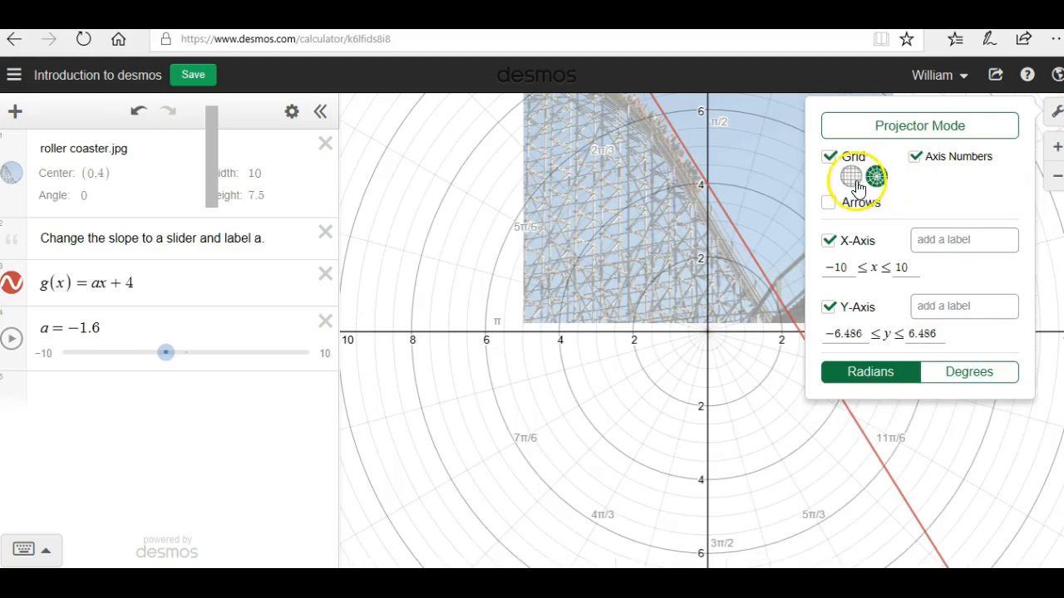
click(849, 176)
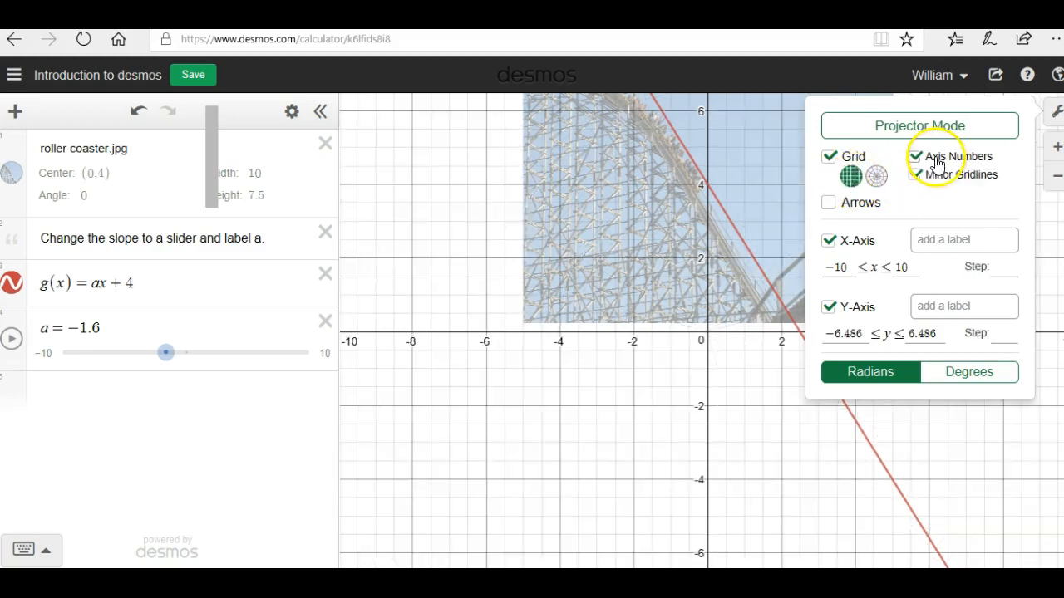
Step: Hide the axis numbers, minor gridlines, x-axis and y-axis, and turn the grid off and on again
click(916, 157)
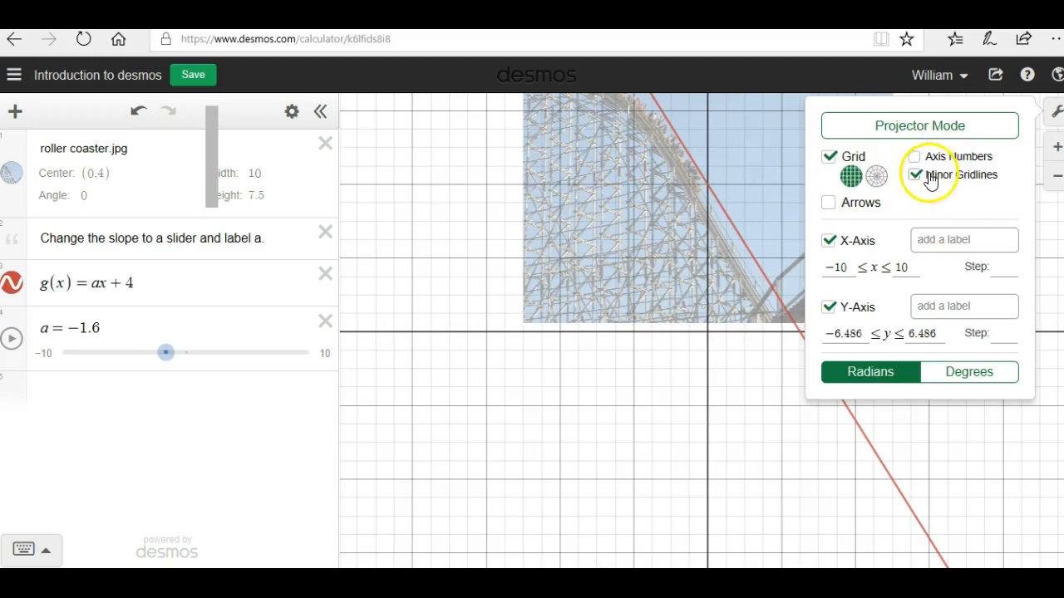
click(930, 183)
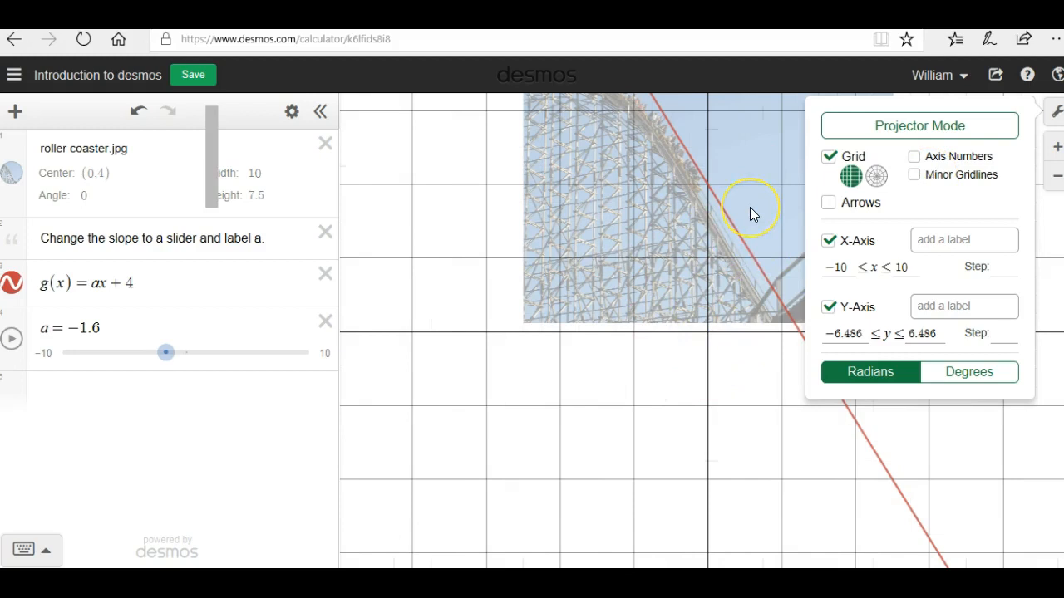
click(829, 241)
click(830, 309)
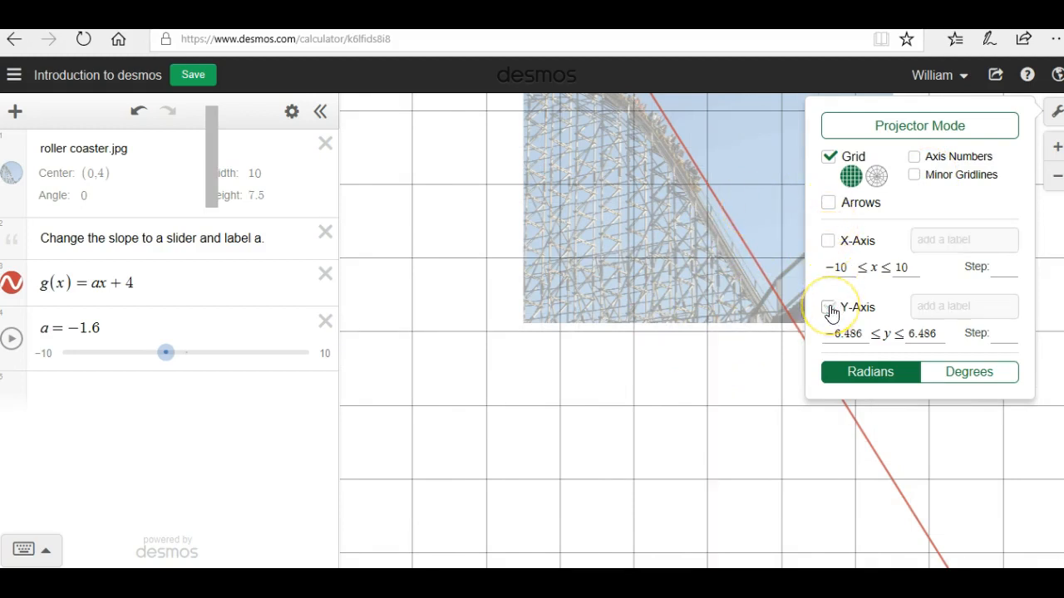
click(830, 158)
click(831, 158)
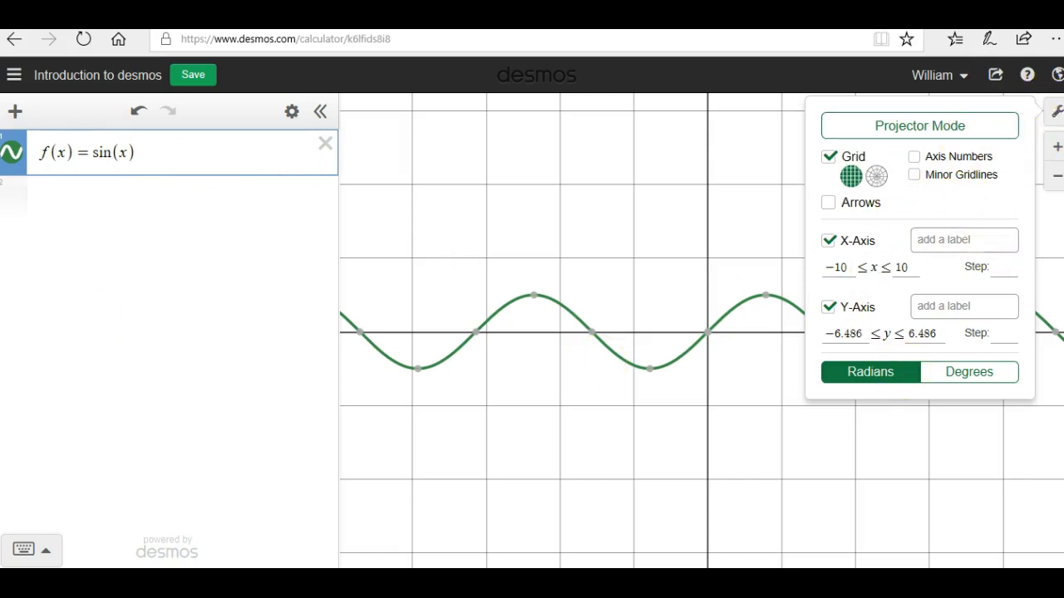
Step: Switch to the Virginia Standards of Learning graphing calculator and graph f(x) = sin x
click(1057, 115)
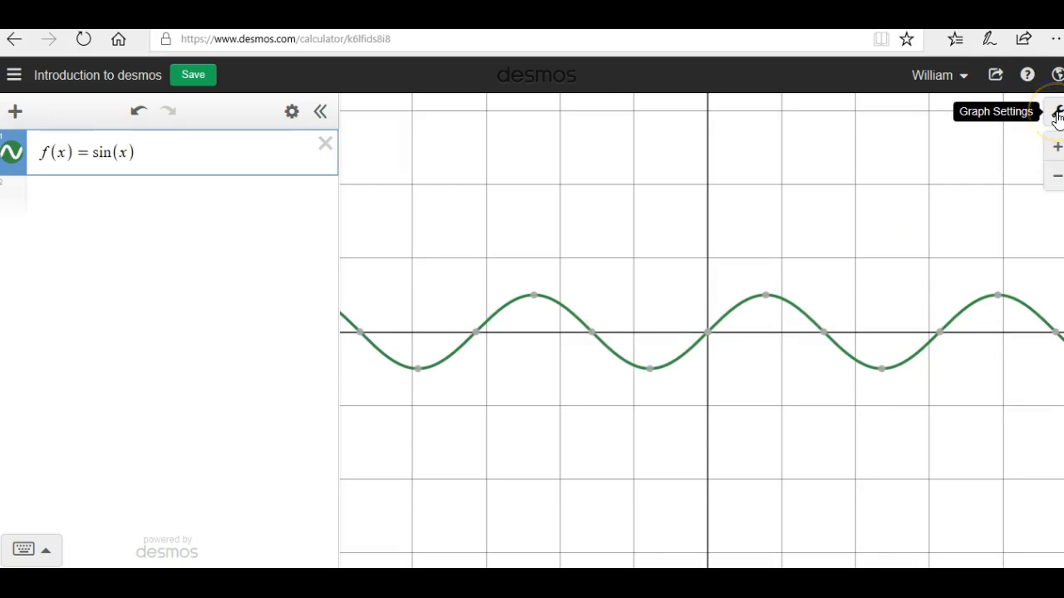
click(1057, 115)
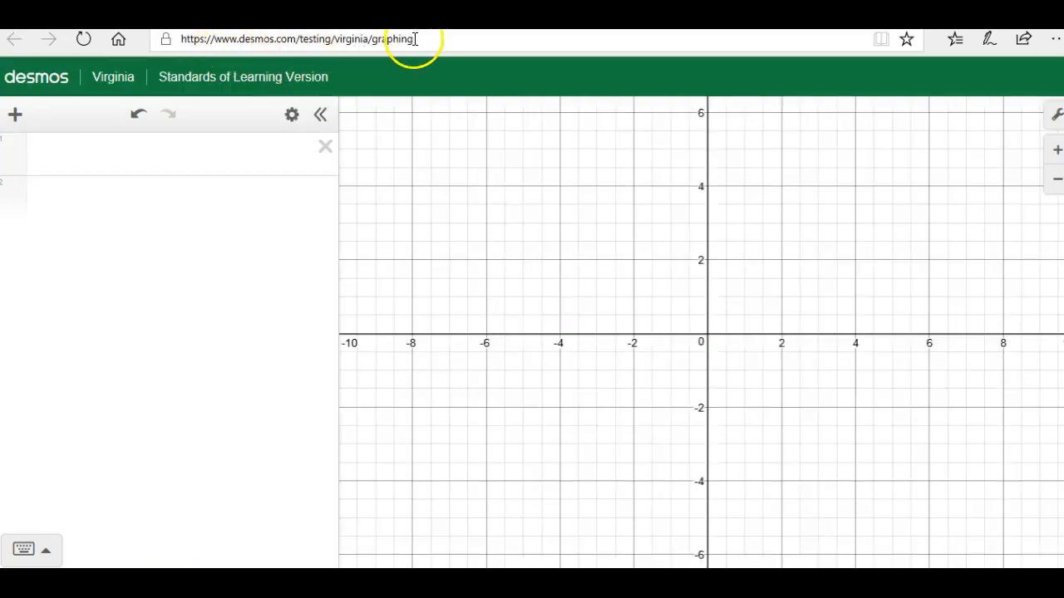
click(179, 166)
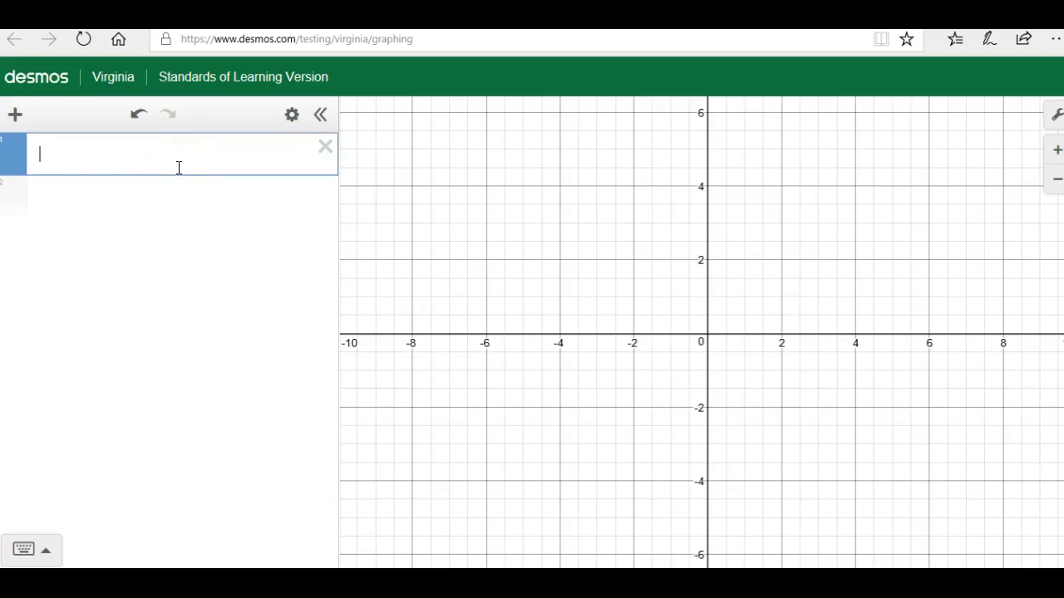
text(f(x) )
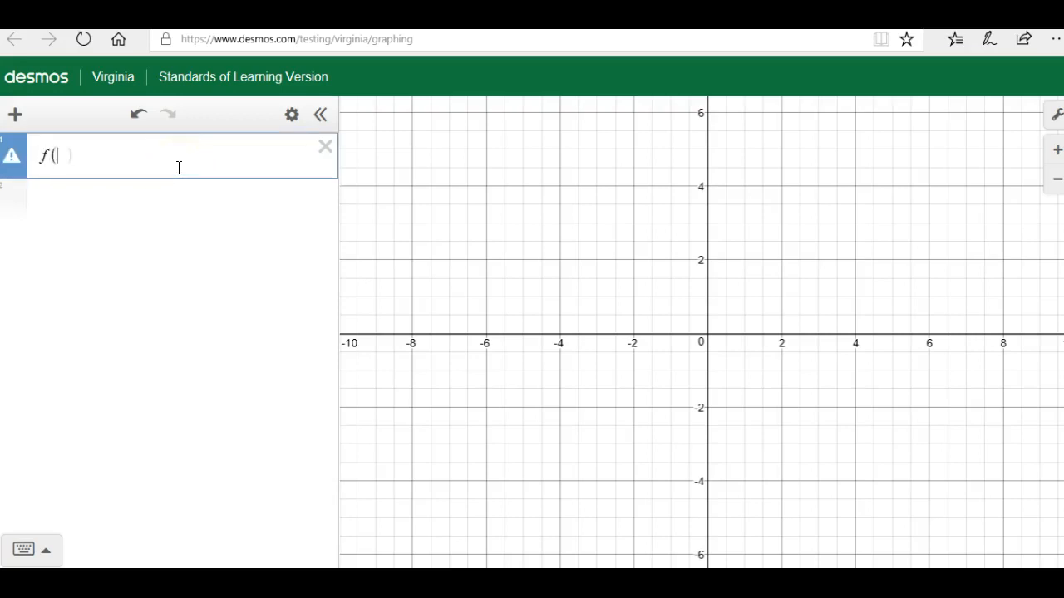
text(= sin x)
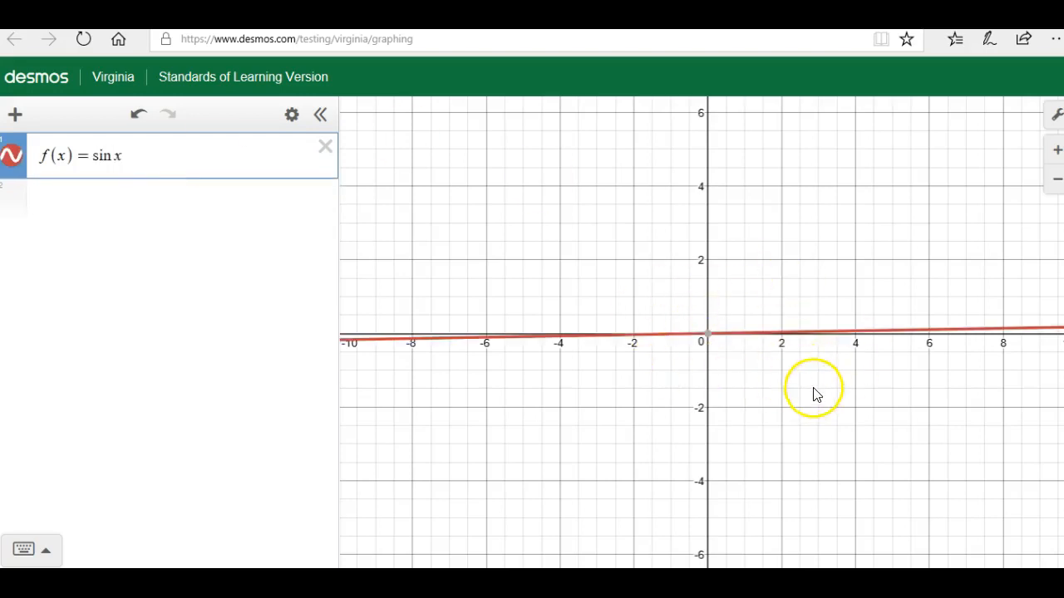
Step: Set the Virginia calculator's angle mode to radians for the sine graph
click(1054, 120)
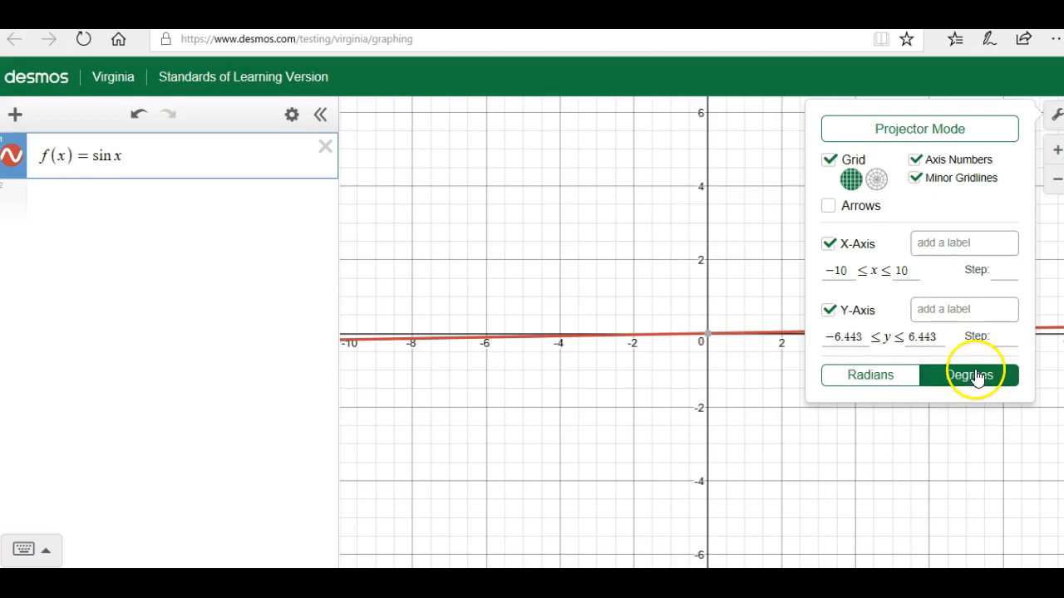
click(896, 382)
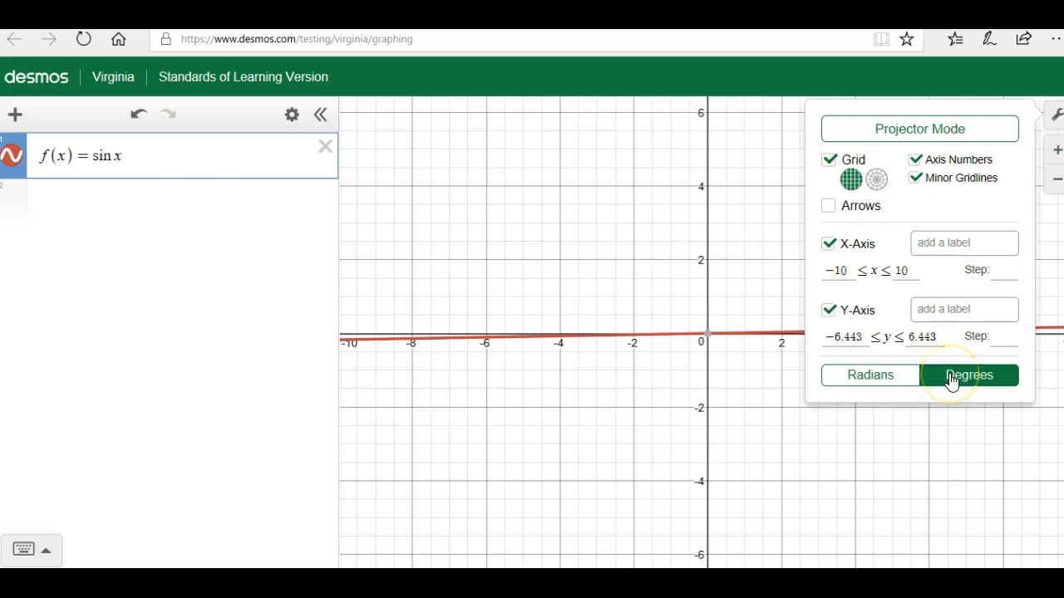
click(889, 382)
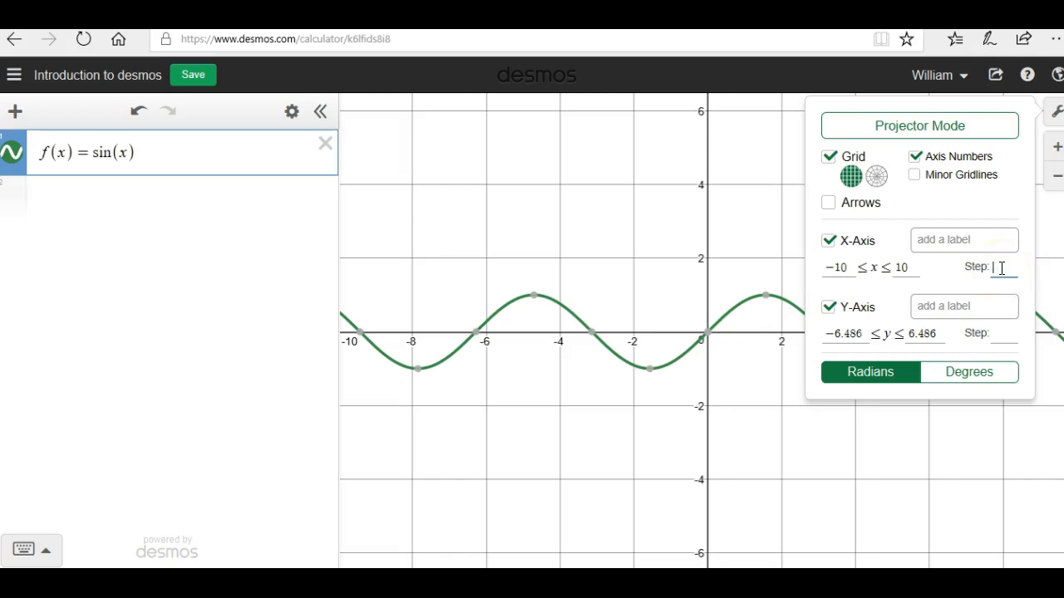
Step: Set the x-axis step to π for the sine graph in the "Introduction to desmos" calculator
text(pi)
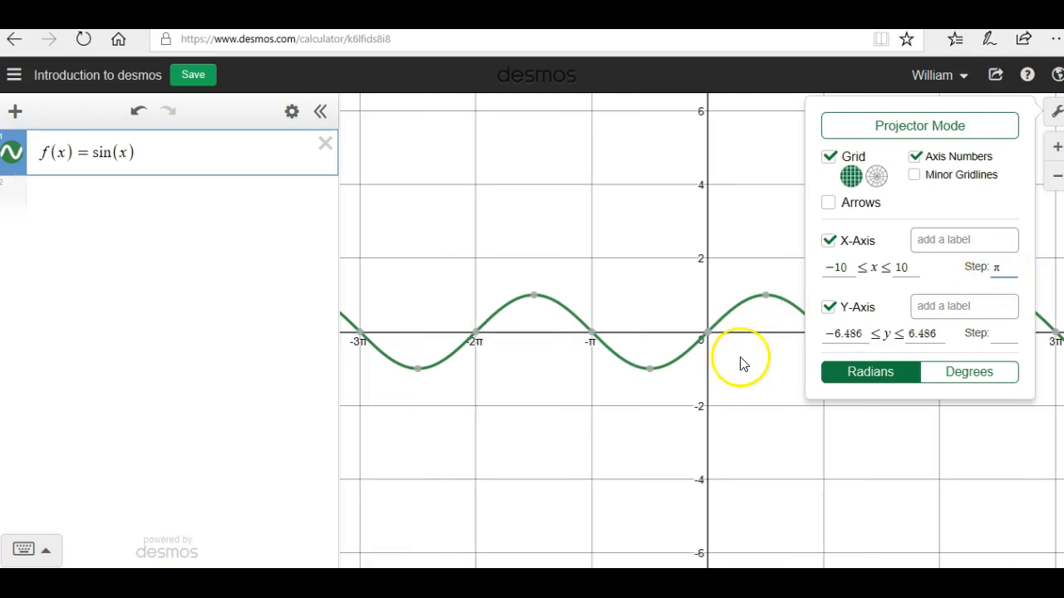
click(766, 414)
drag(765, 414, 679, 407)
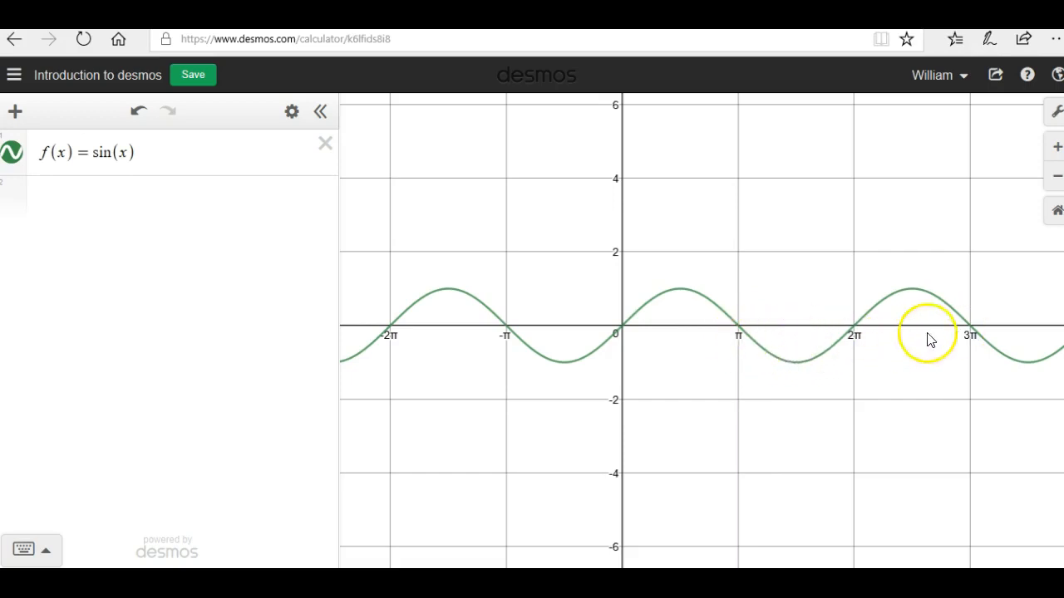
Step: Examine the x-axis labels of the sine graph at several zoom levels and trace the curve to its first positive maximum
click(1057, 148)
click(1057, 149)
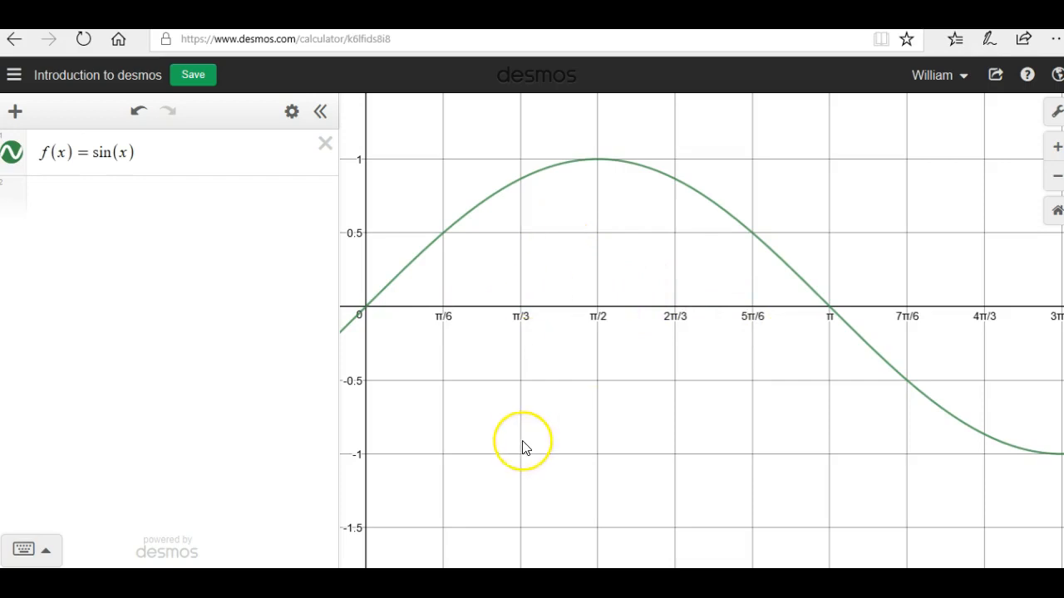
click(1057, 147)
click(1058, 146)
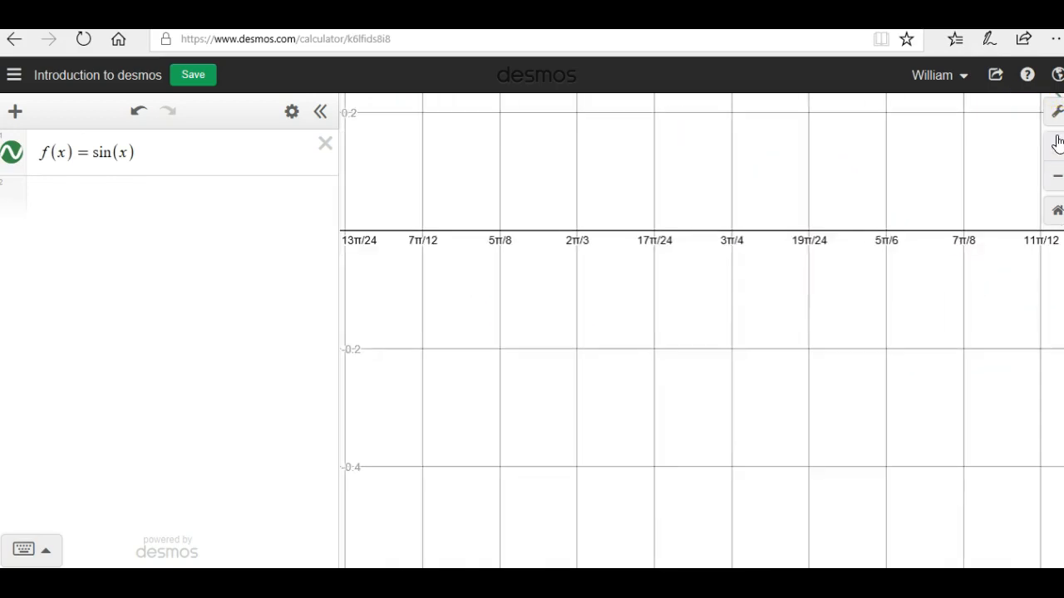
click(1057, 177)
click(1058, 178)
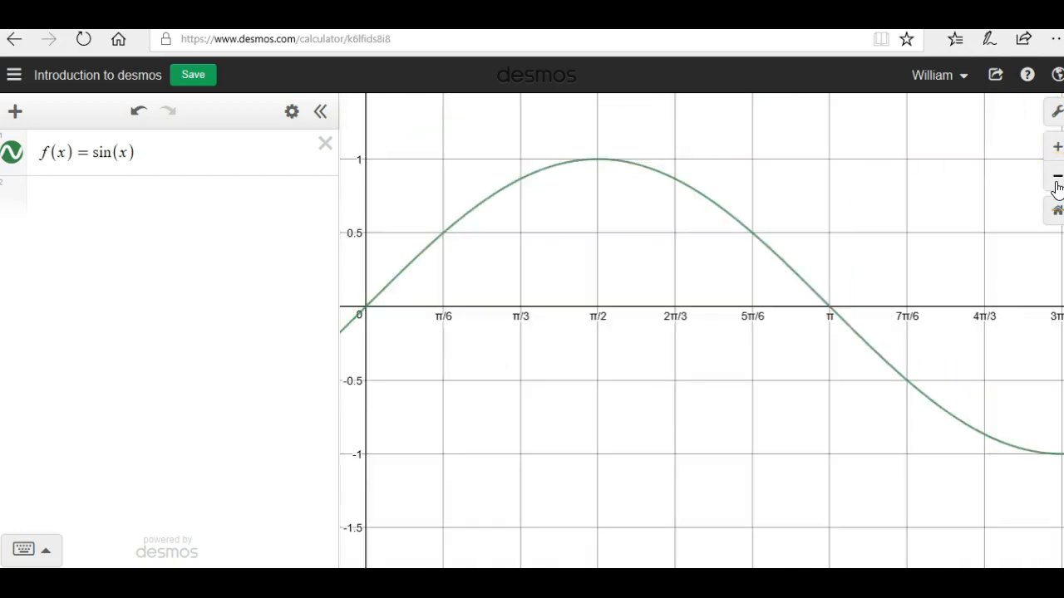
click(1057, 178)
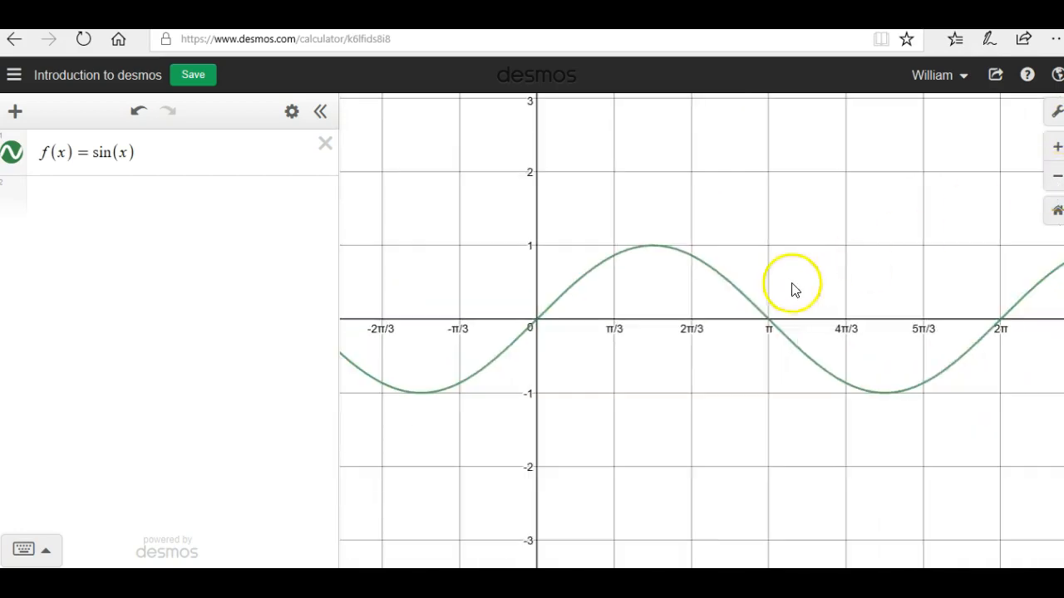
click(732, 290)
mouse_move(731, 289)
mouse_down()
mouse_move(695, 275)
mouse_move(734, 290)
mouse_move(694, 275)
mouse_move(653, 281)
mouse_move(653, 253)
mouse_up()
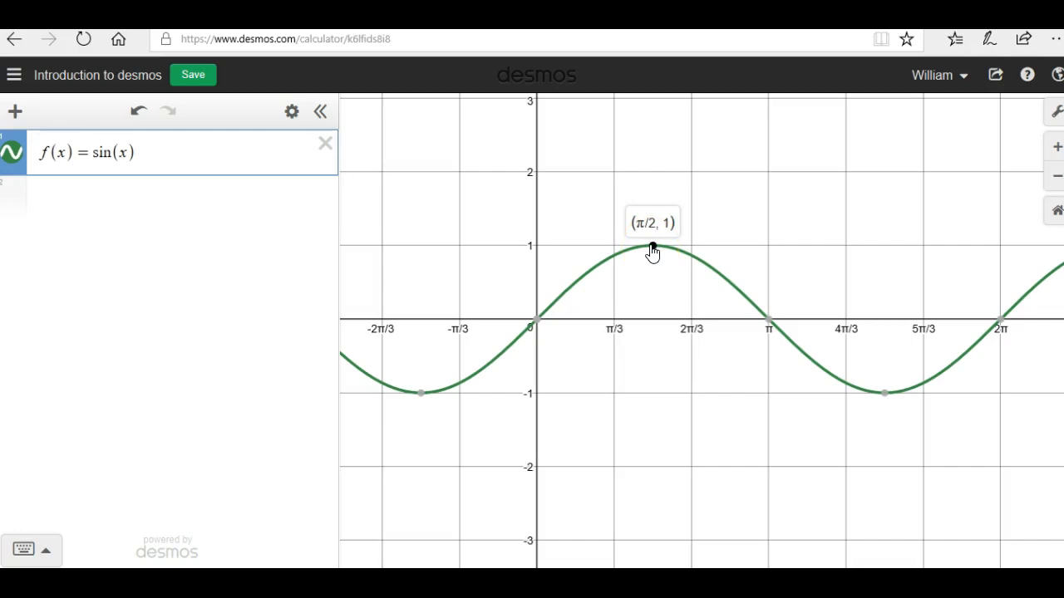
Step: Switch to the Virginia calculator and inspect the leftmost visible x-intercept of its sine curve
click(1057, 116)
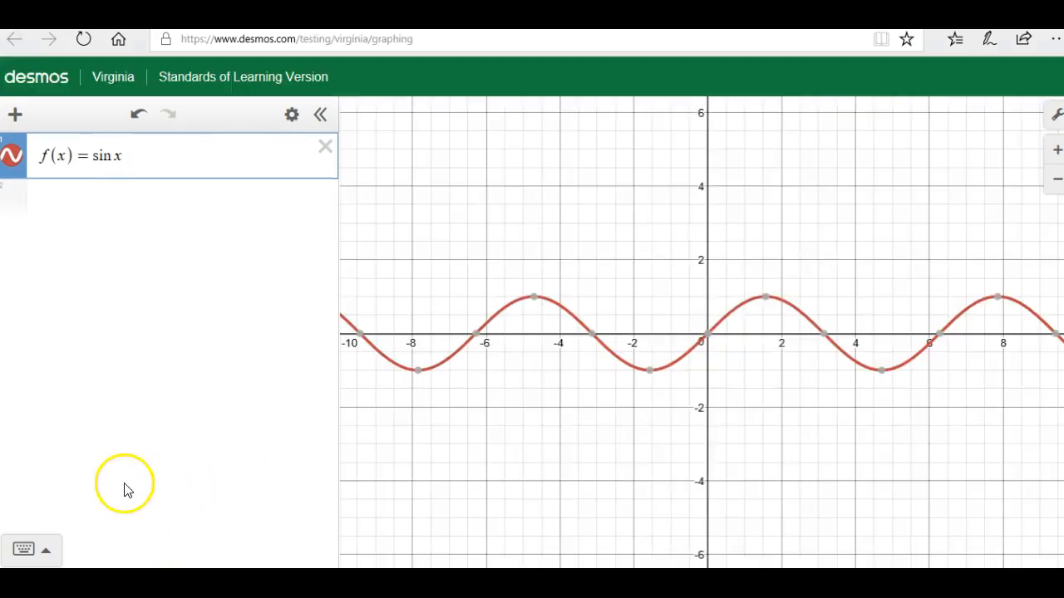
click(360, 343)
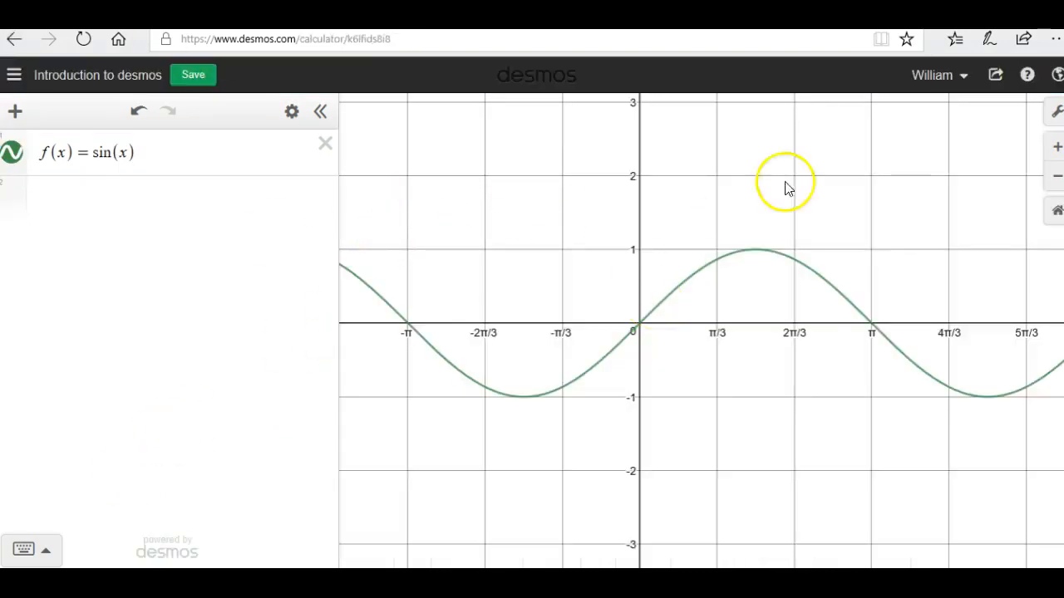
Step: Open the sine graph's sharing options and capture a rectangular area of the graph with the Snipping Tool
click(1002, 78)
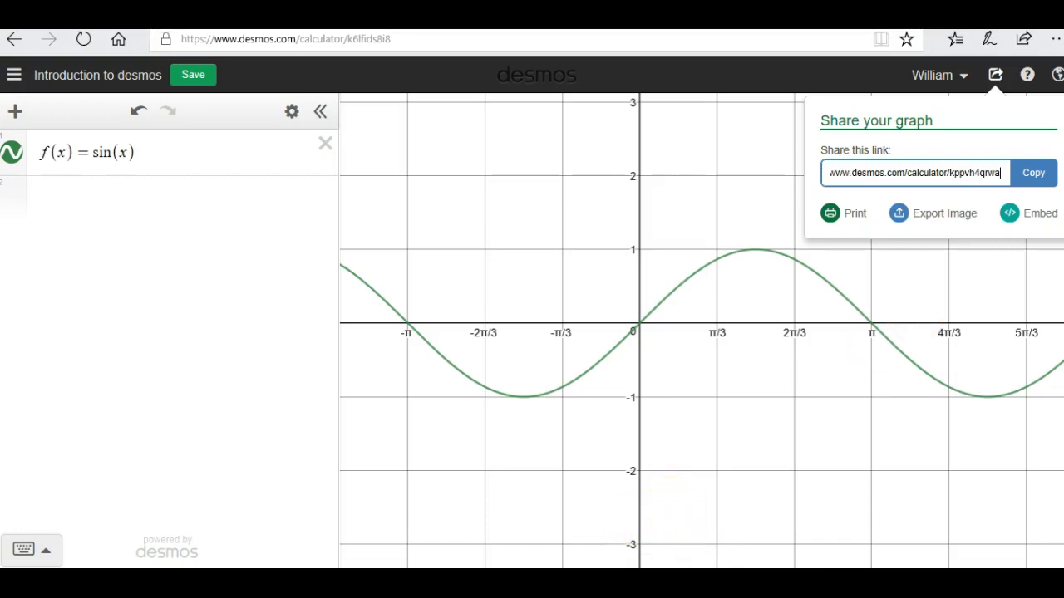
click(721, 580)
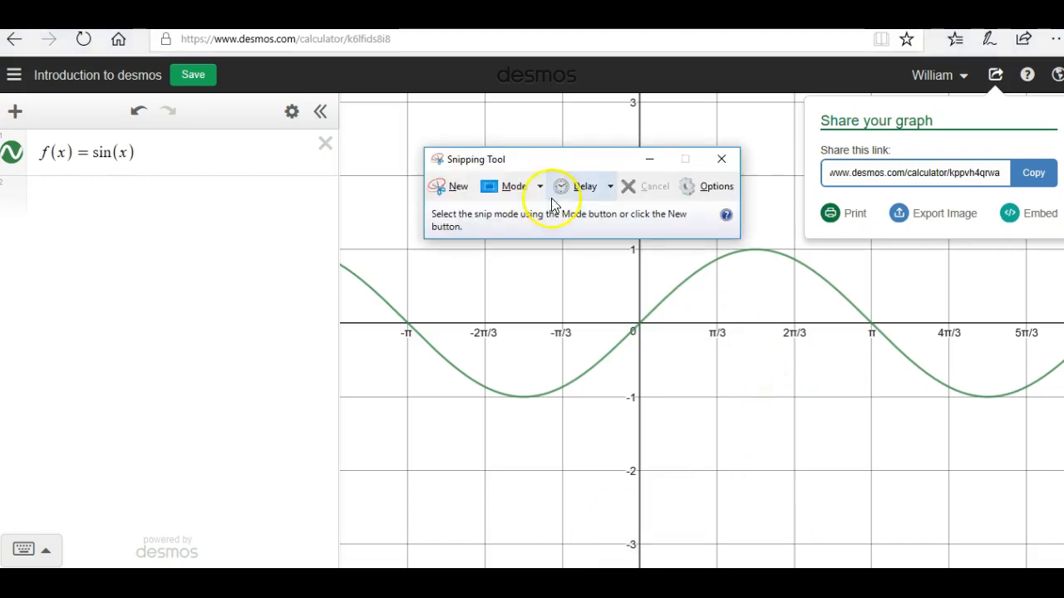
click(445, 186)
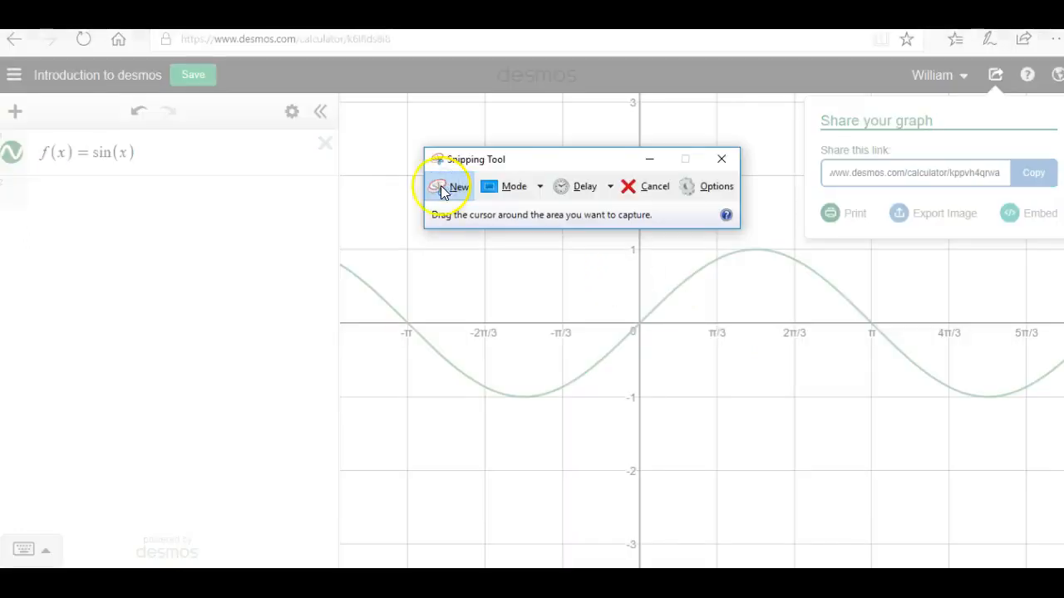
drag(364, 164, 783, 438)
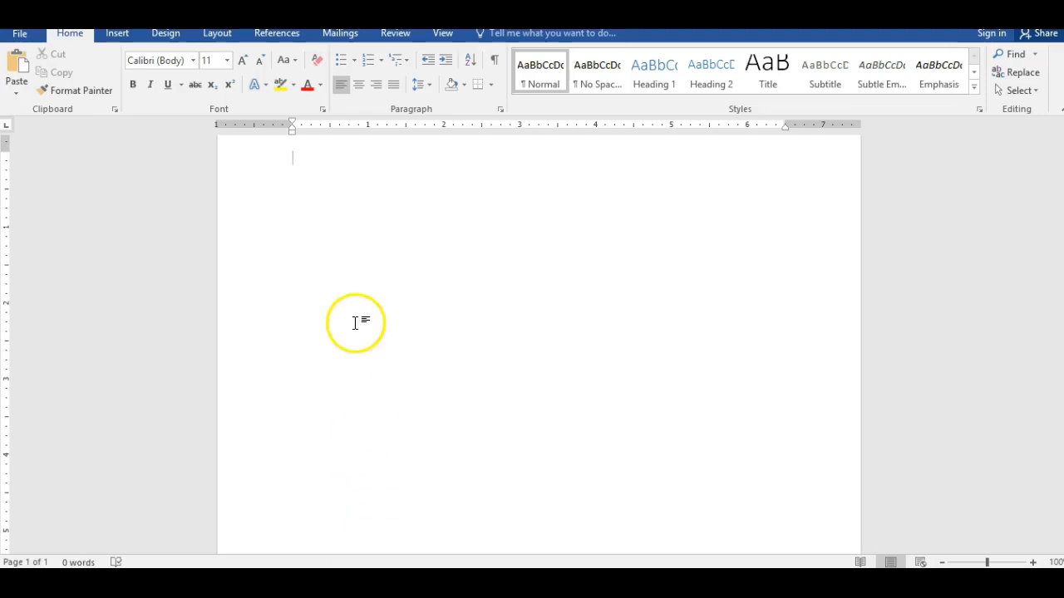
Step: Paste the captured sine graph into the blank Word document and select the pasted picture
right_click(302, 182)
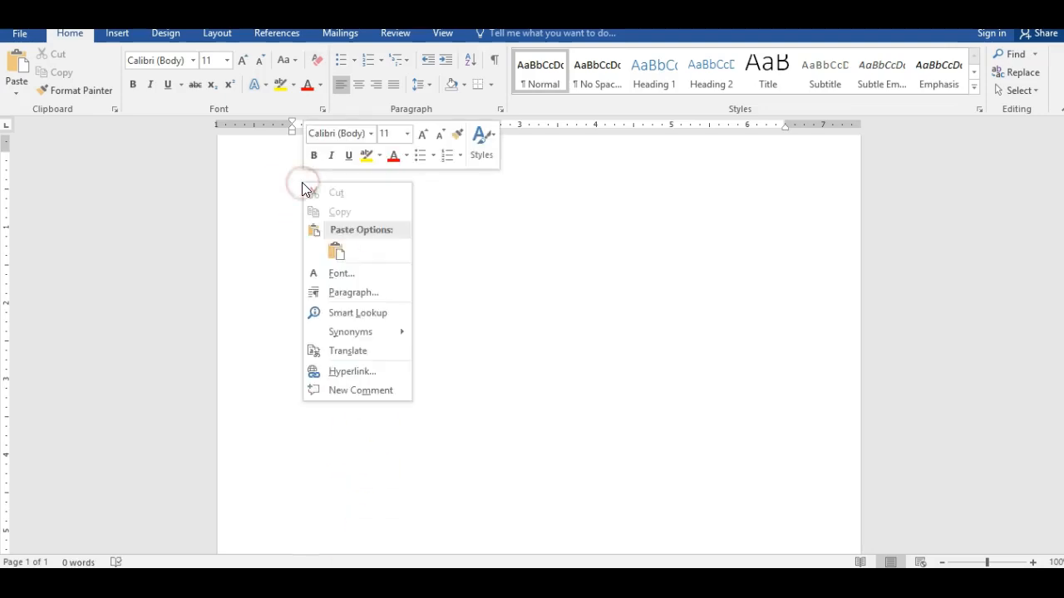
click(335, 250)
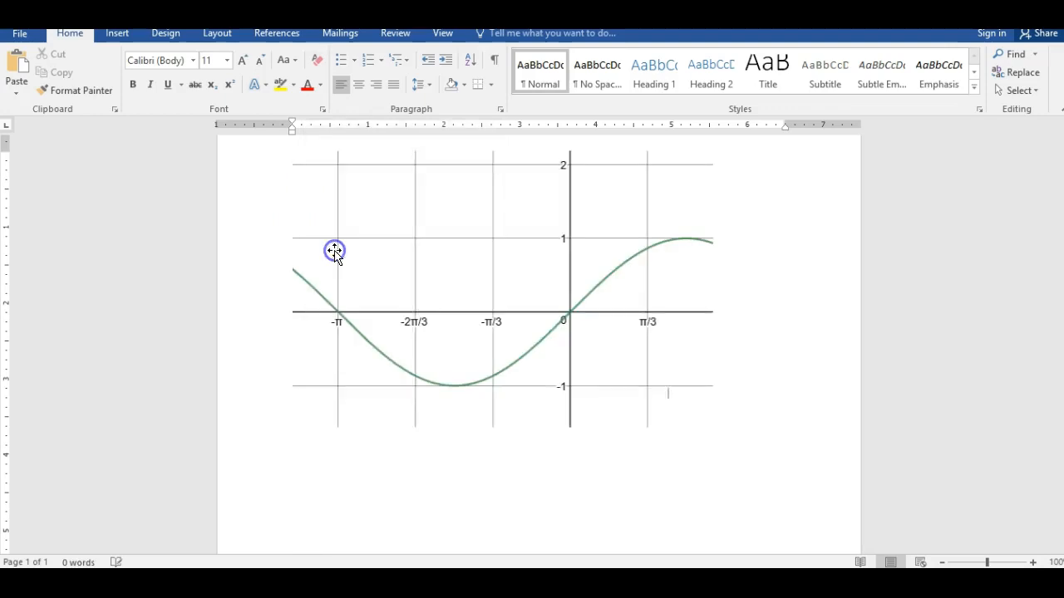
click(494, 321)
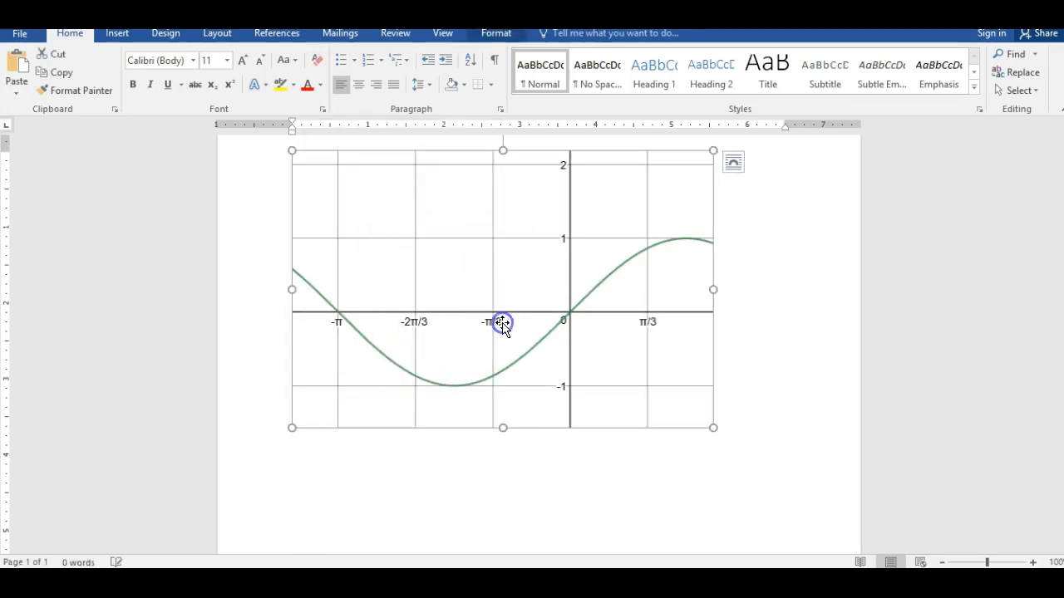
Step: Set the pasted graph picture's text wrapping to In Front of Text and move it across the page
click(735, 163)
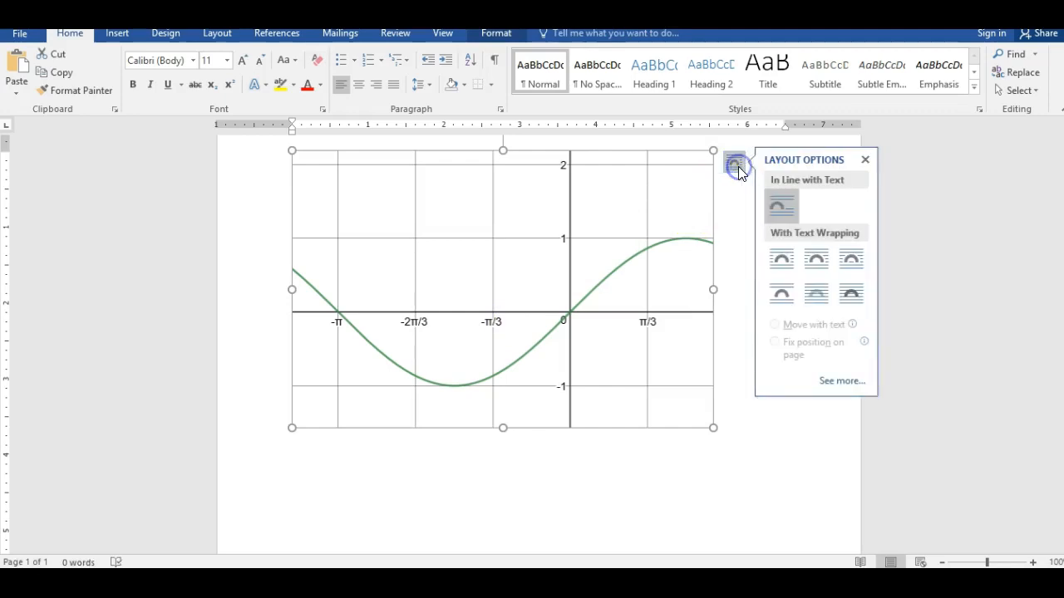
click(851, 296)
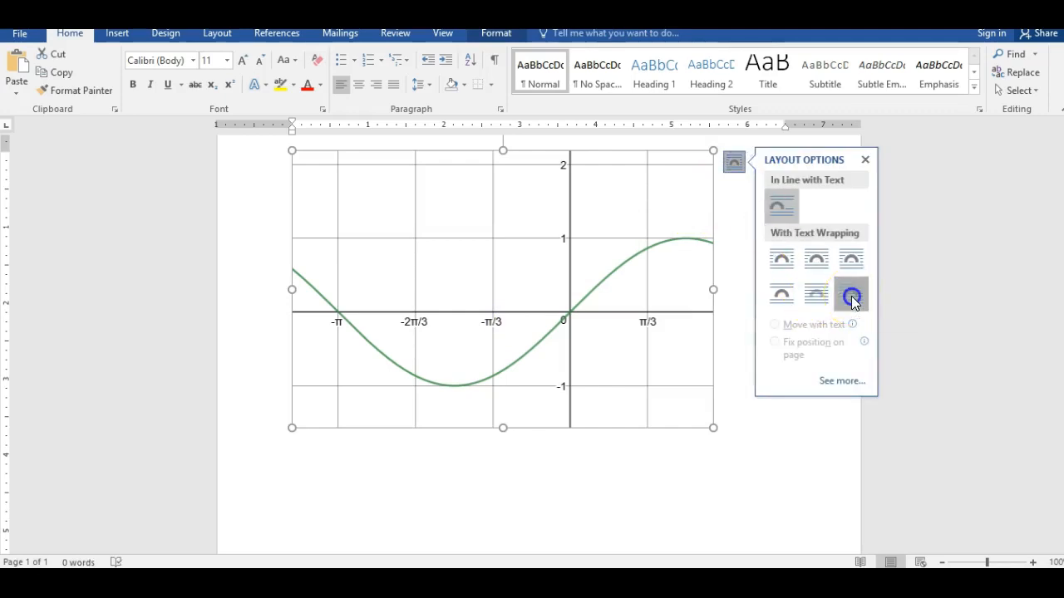
drag(571, 293, 647, 306)
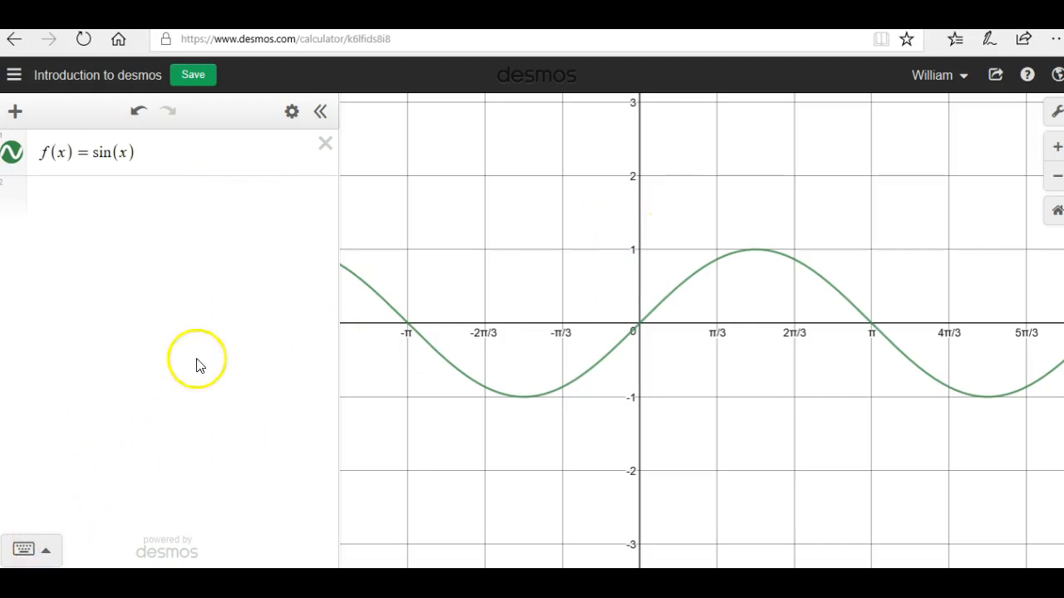
Step: Show the on-screen keypad in Desmos and insert the inverse sine function after sin(x) in the first expression
click(47, 555)
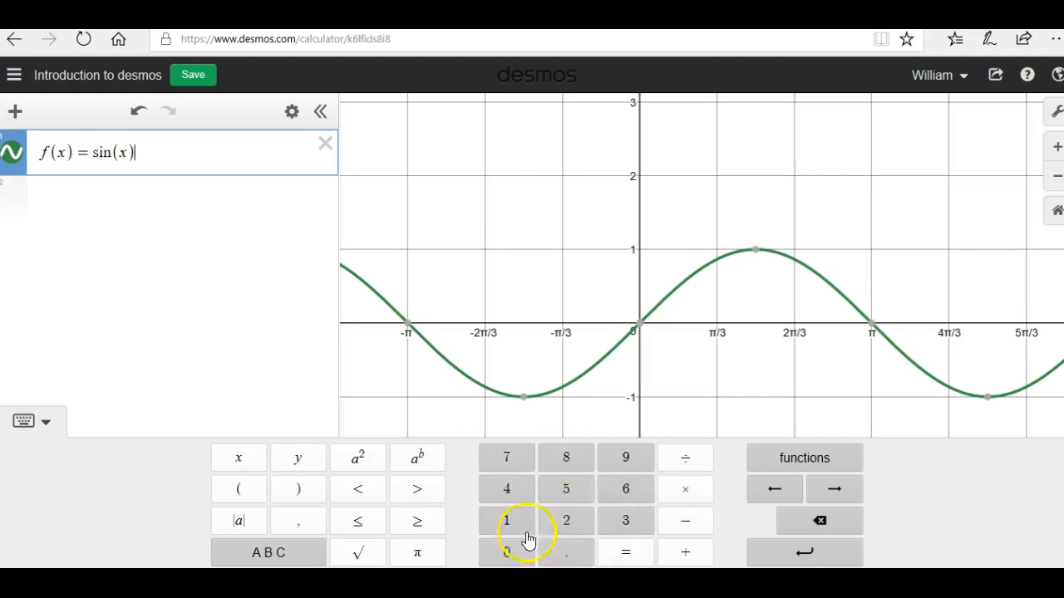
click(788, 466)
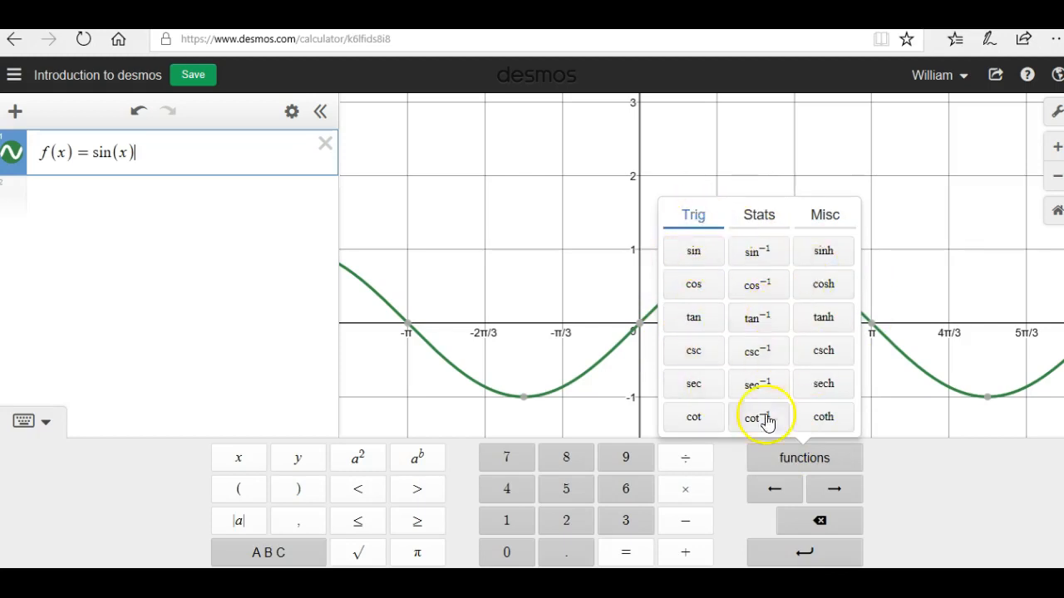
click(758, 266)
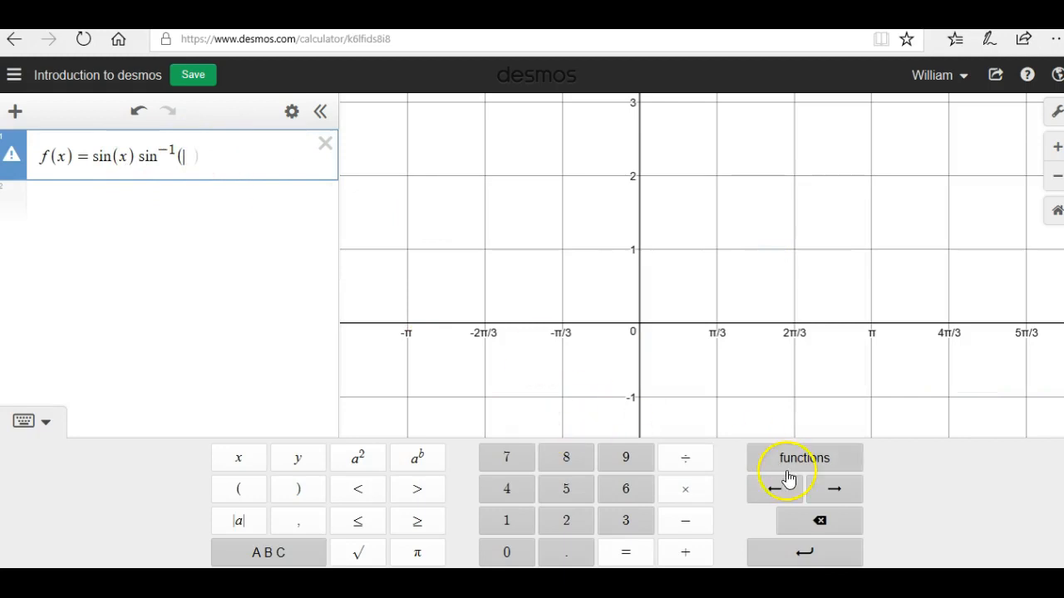
Step: Review the keypad's statistics and miscellaneous functions, then hide the keypad
click(822, 468)
click(755, 226)
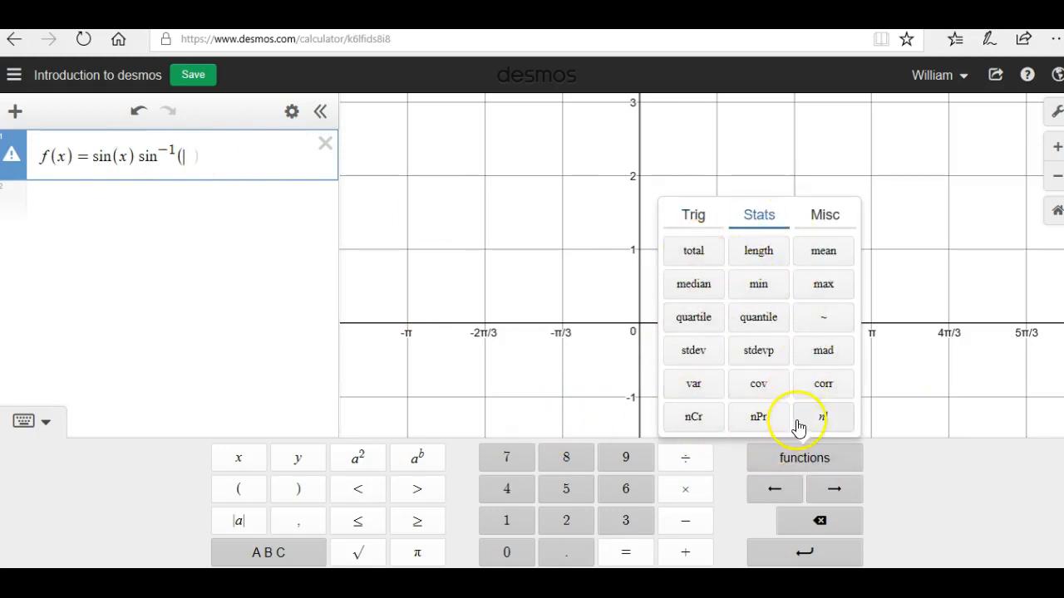
click(825, 221)
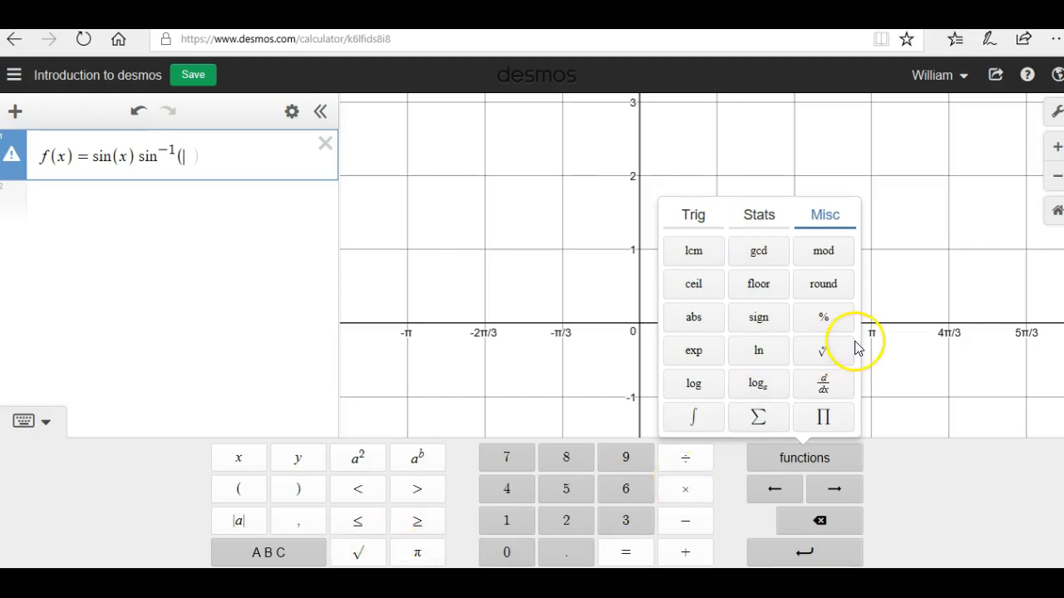
click(45, 425)
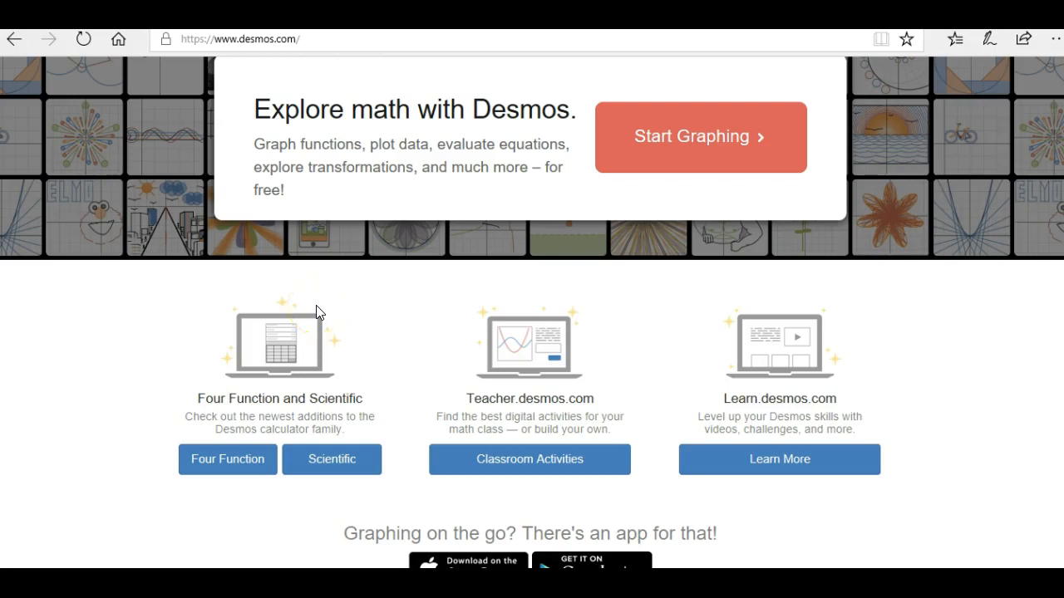
Step: Open the Learn Desmos site from the Desmos homepage and look through its learning topics
scroll(316, 312, up, 1)
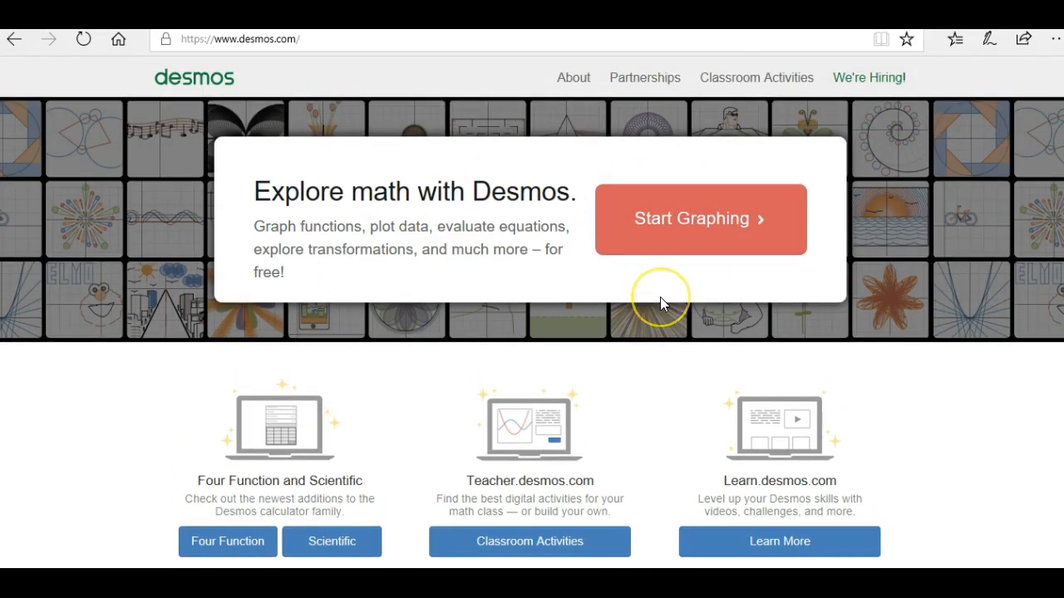
scroll(660, 297, down, 2)
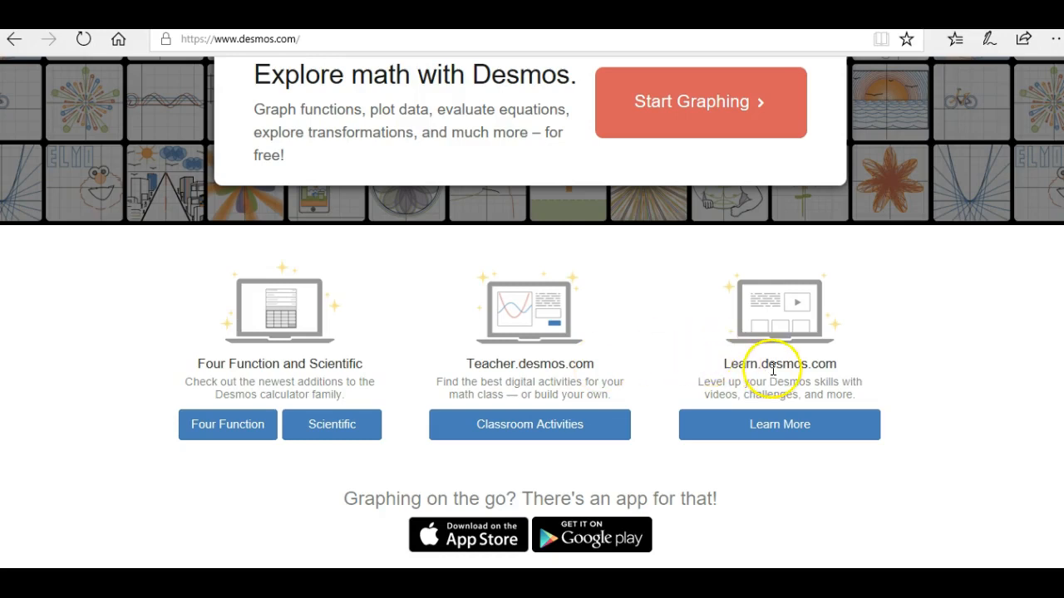
click(797, 427)
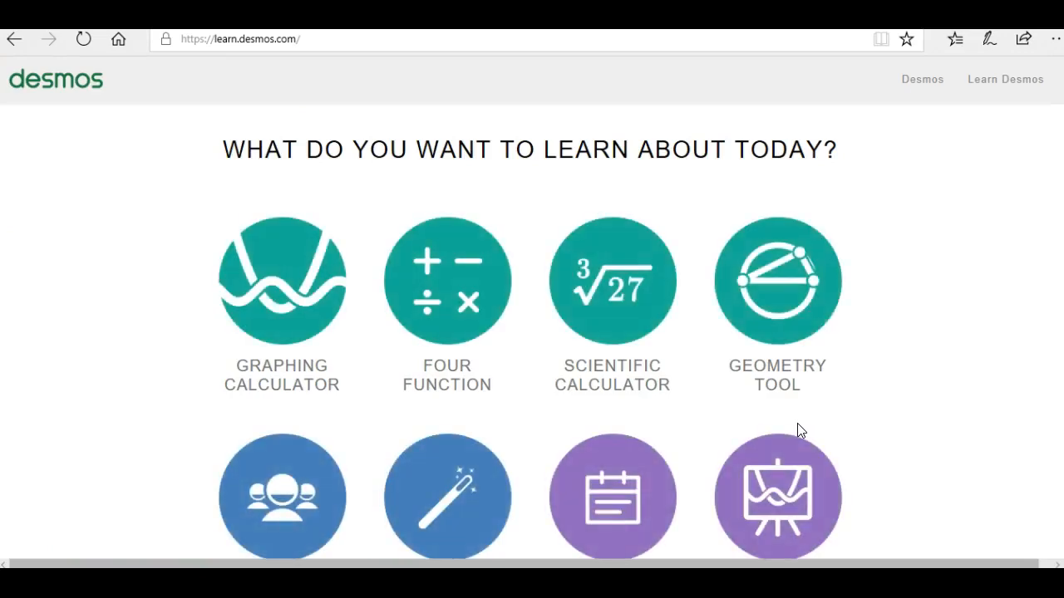
scroll(513, 432, down, 2)
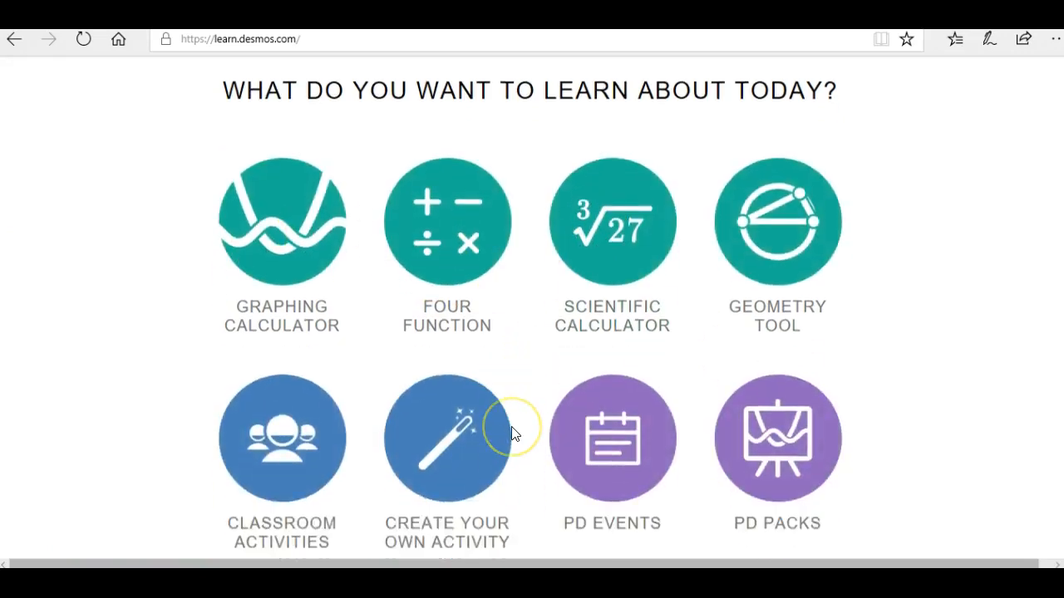
scroll(513, 432, down, 1)
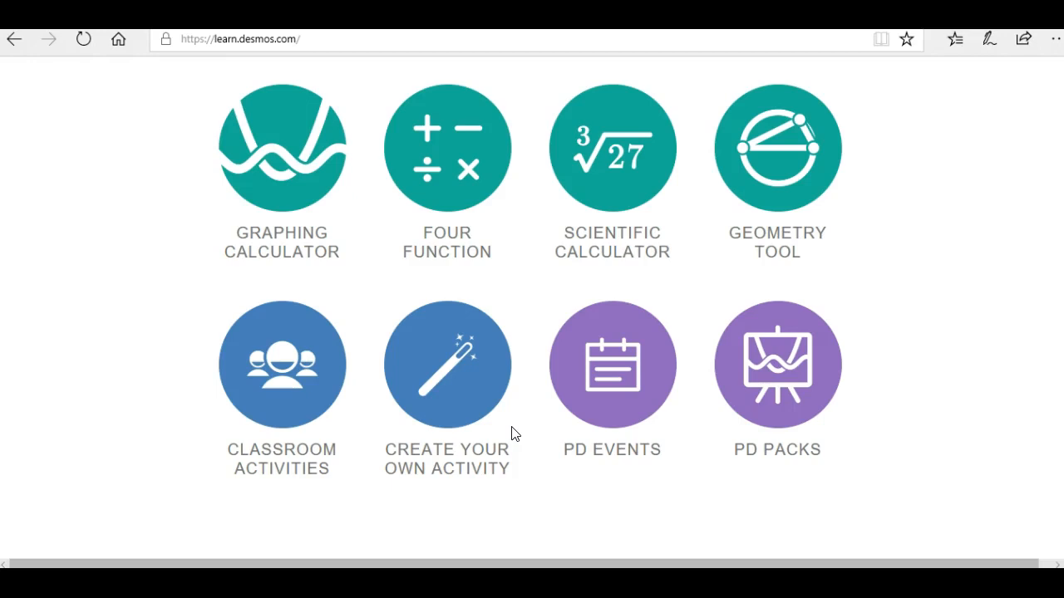
scroll(513, 432, up, 3)
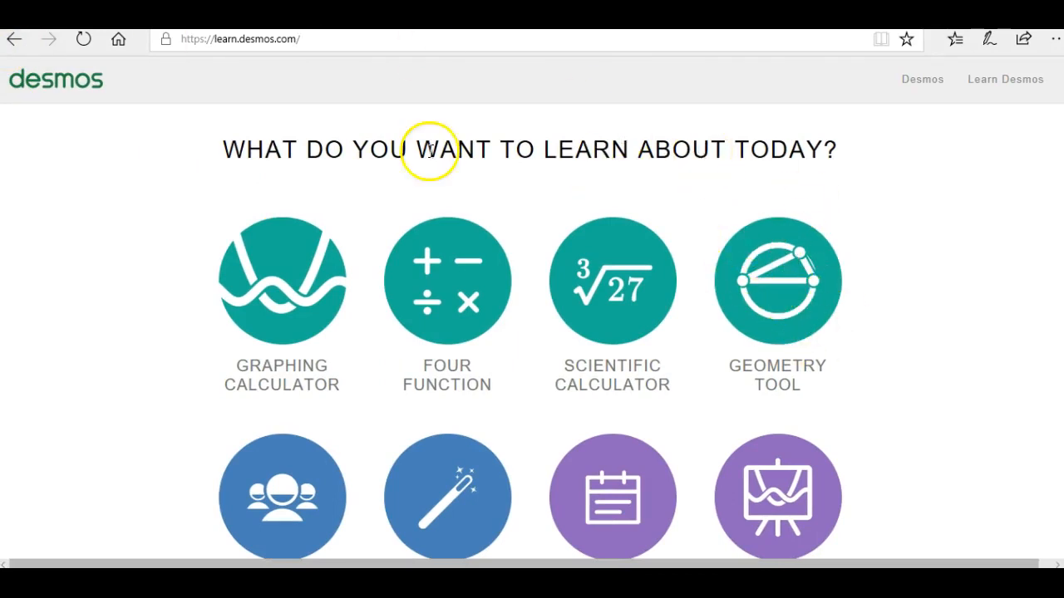
Step: Return to the Desmos homepage, open Classroom Activities, and look through the featured activities and topic bundles
click(13, 41)
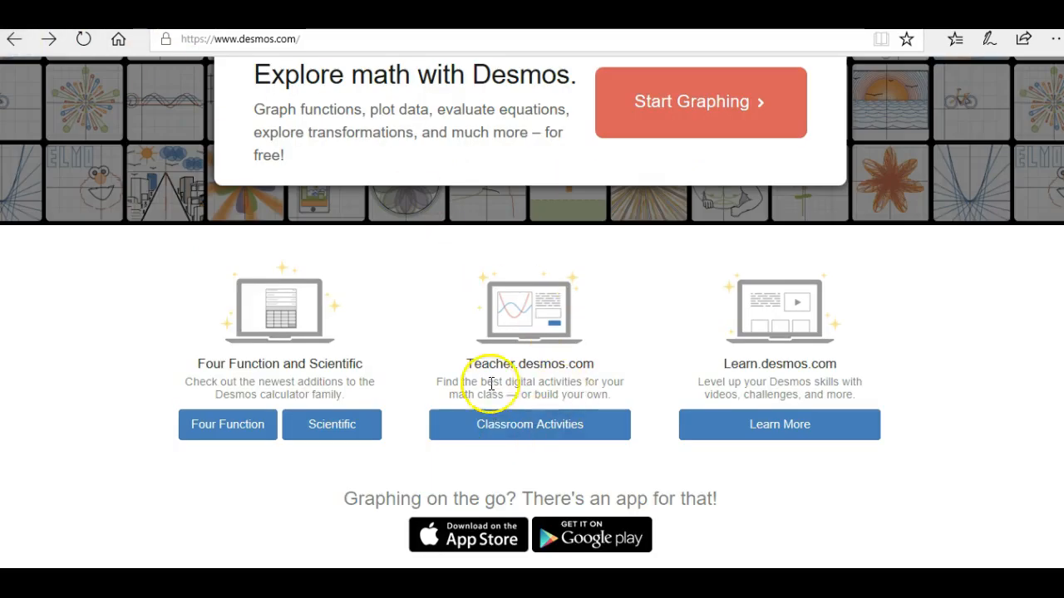
click(569, 431)
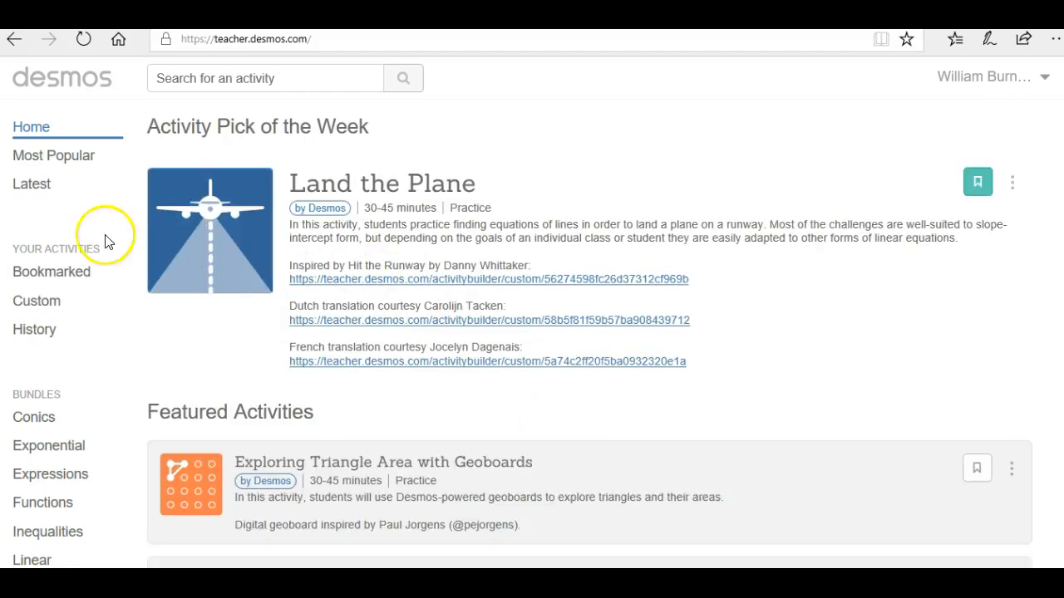
scroll(54, 384, down, 1)
scroll(54, 384, down, 2)
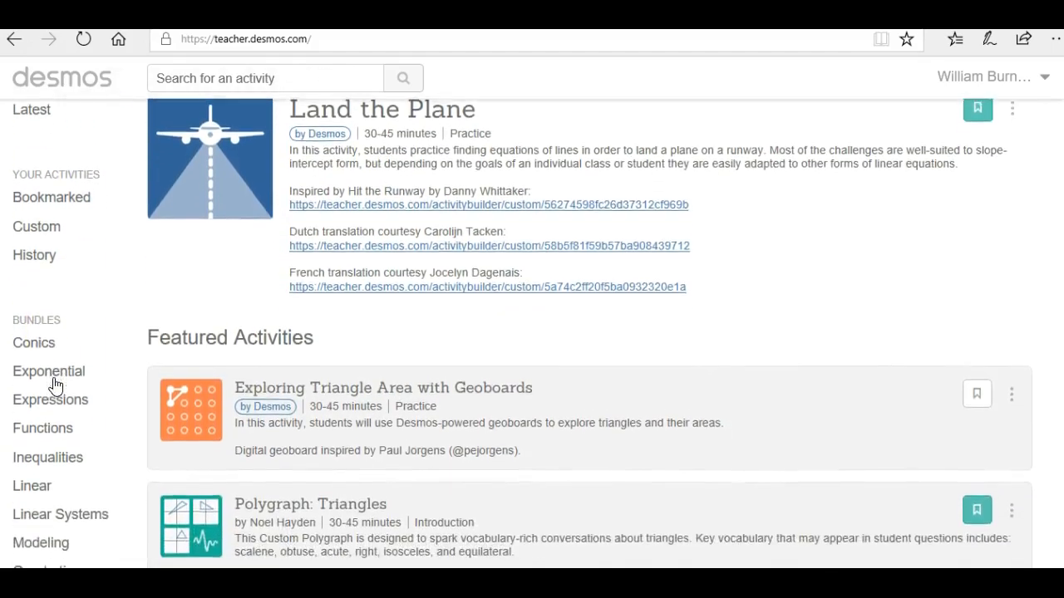
scroll(54, 384, down, 3)
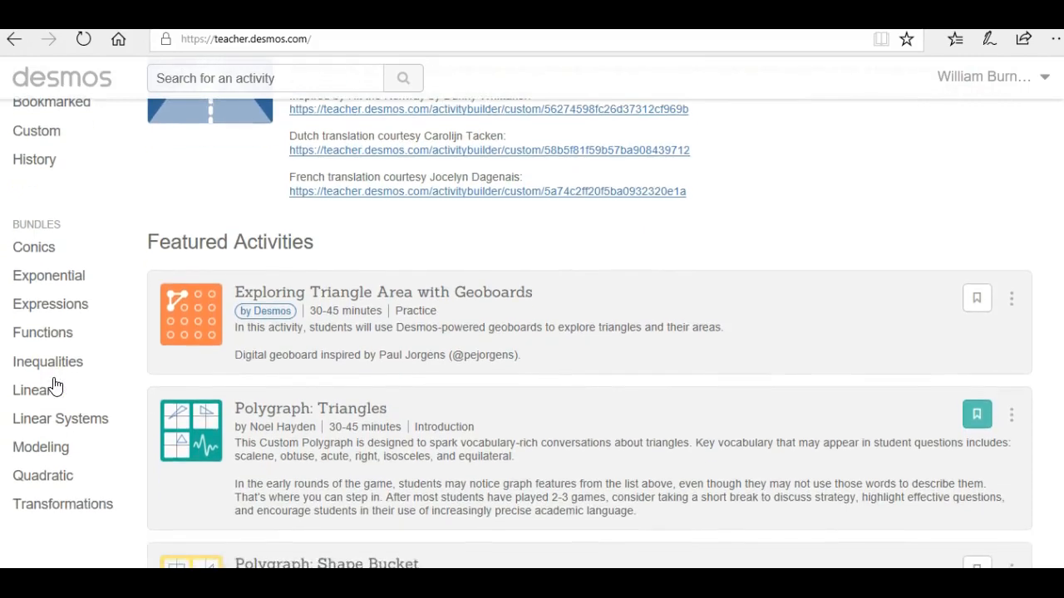
scroll(54, 384, up, 5)
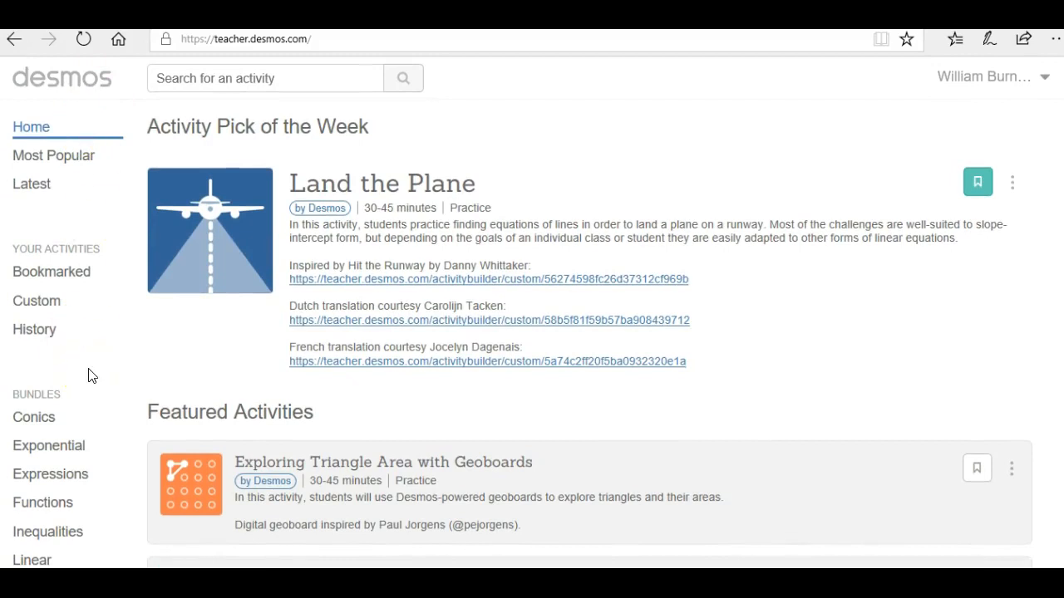
scroll(91, 375, down, 1)
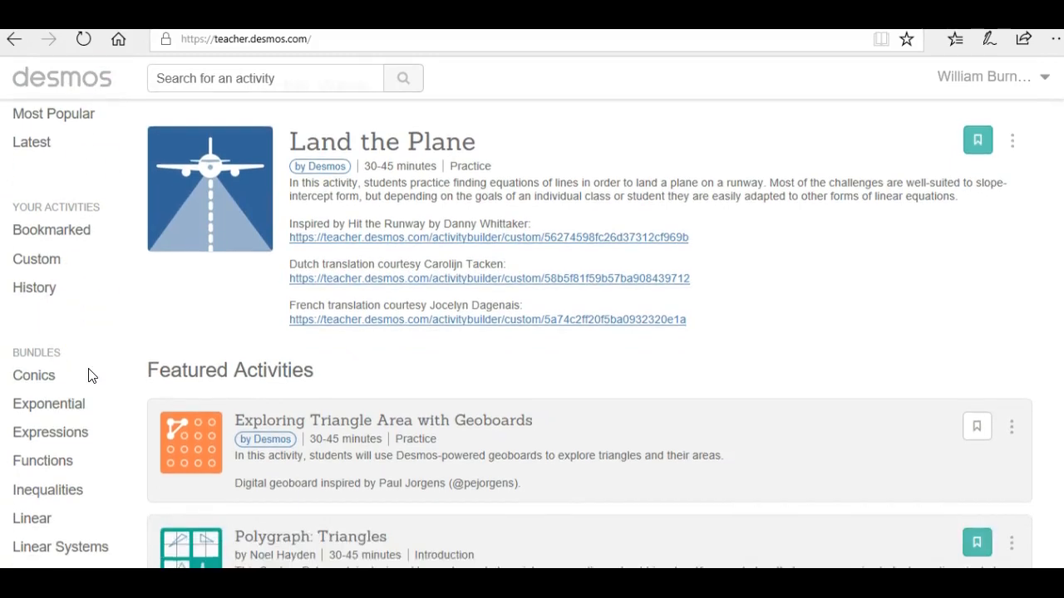
scroll(92, 375, up, 1)
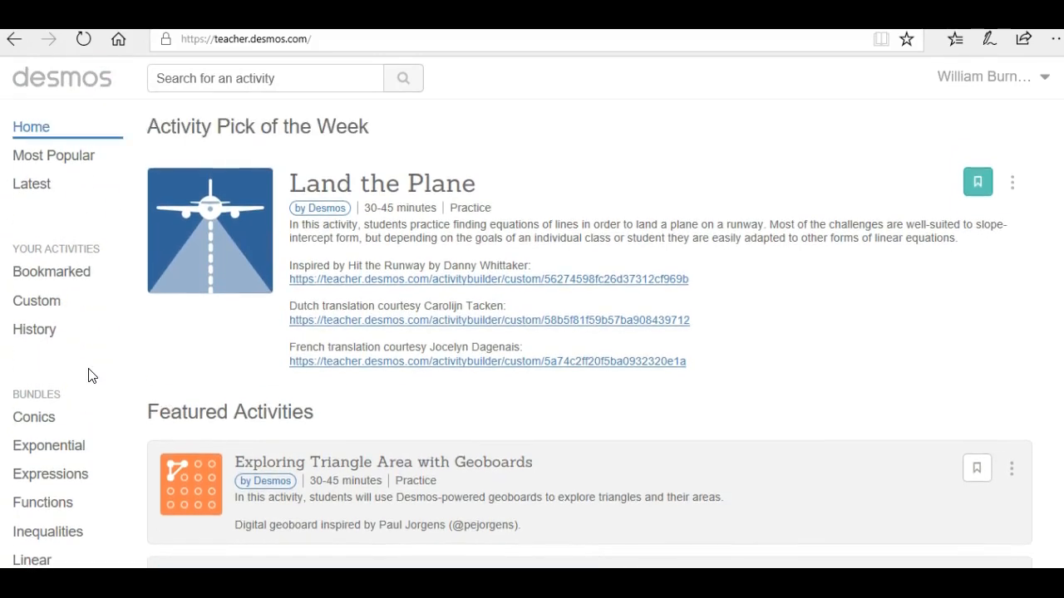
Step: Open the bookmarked classroom activities and look through the list
click(982, 183)
scroll(415, 404, down, 1)
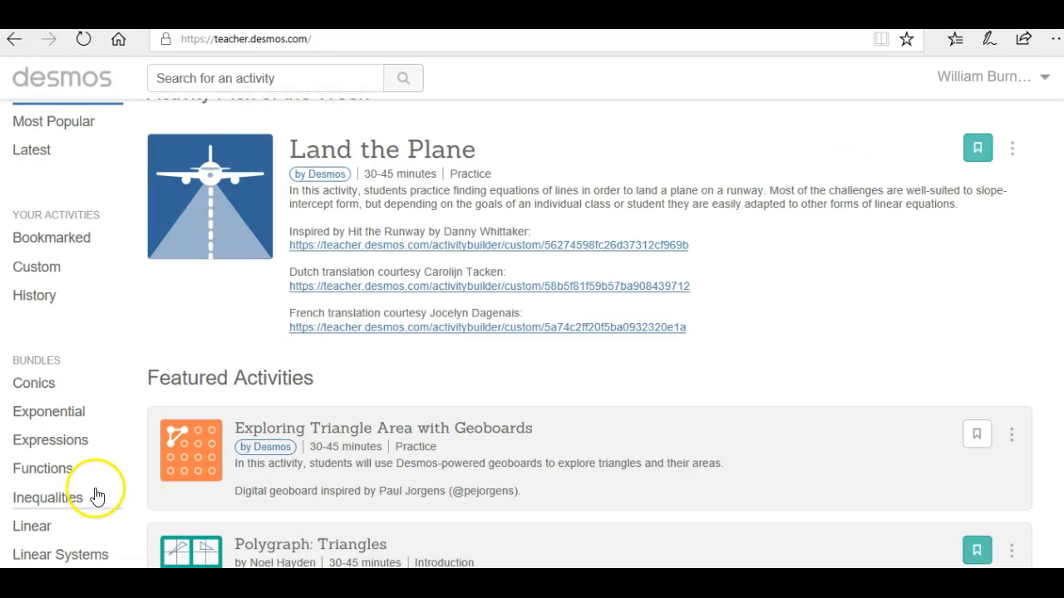
scroll(92, 494, down, 1)
scroll(57, 278, up, 2)
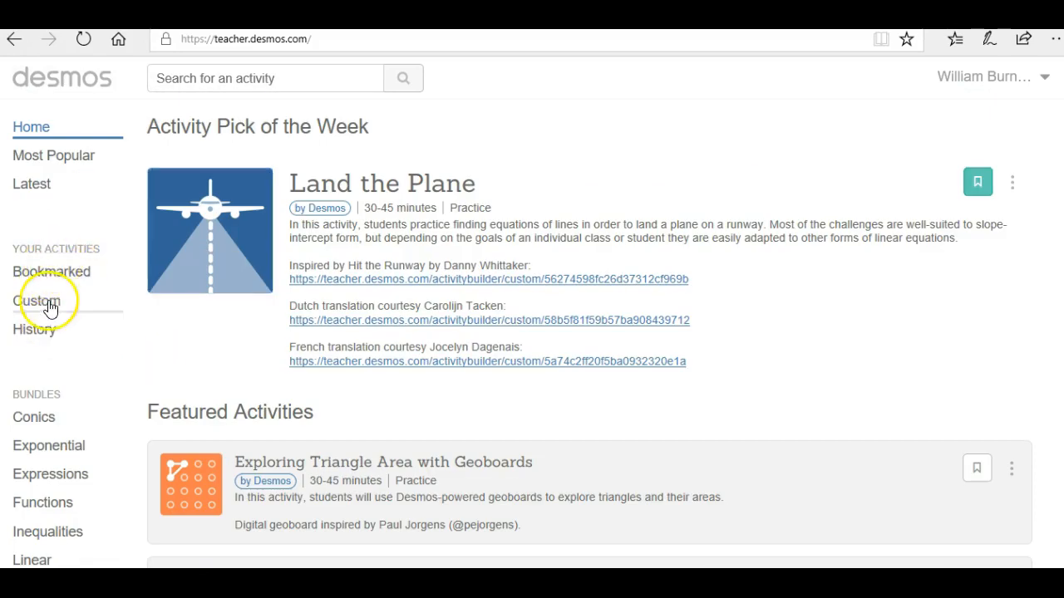
click(73, 274)
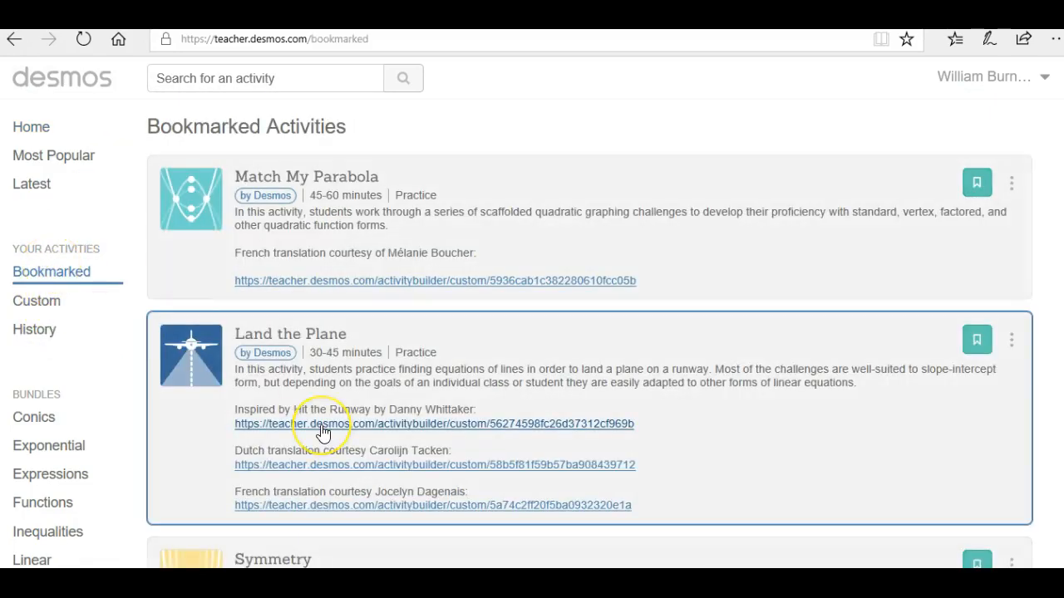
scroll(324, 434, down, 5)
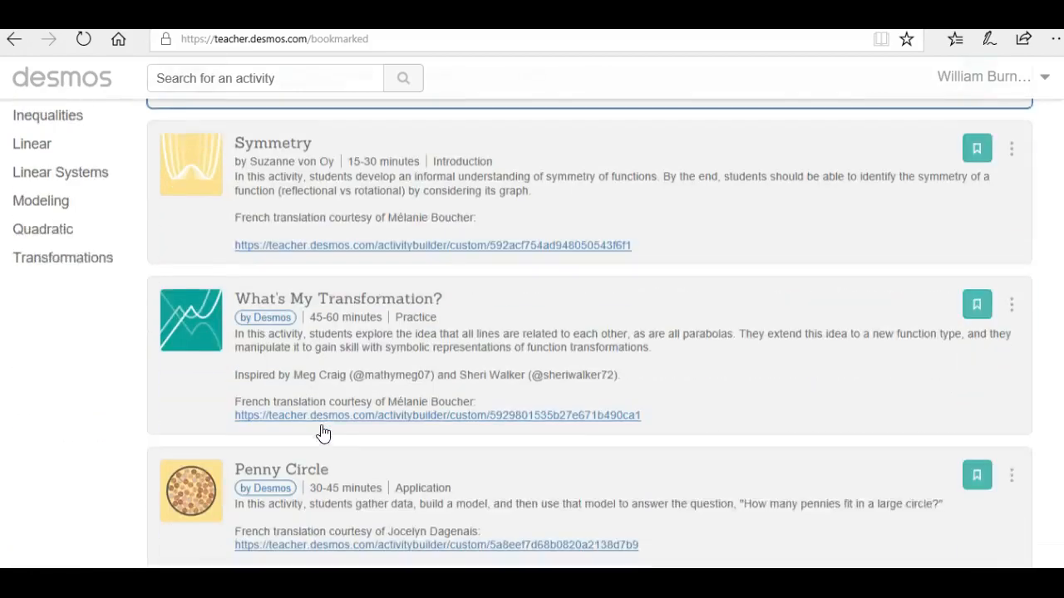
scroll(323, 433, down, 1)
scroll(323, 433, up, 6)
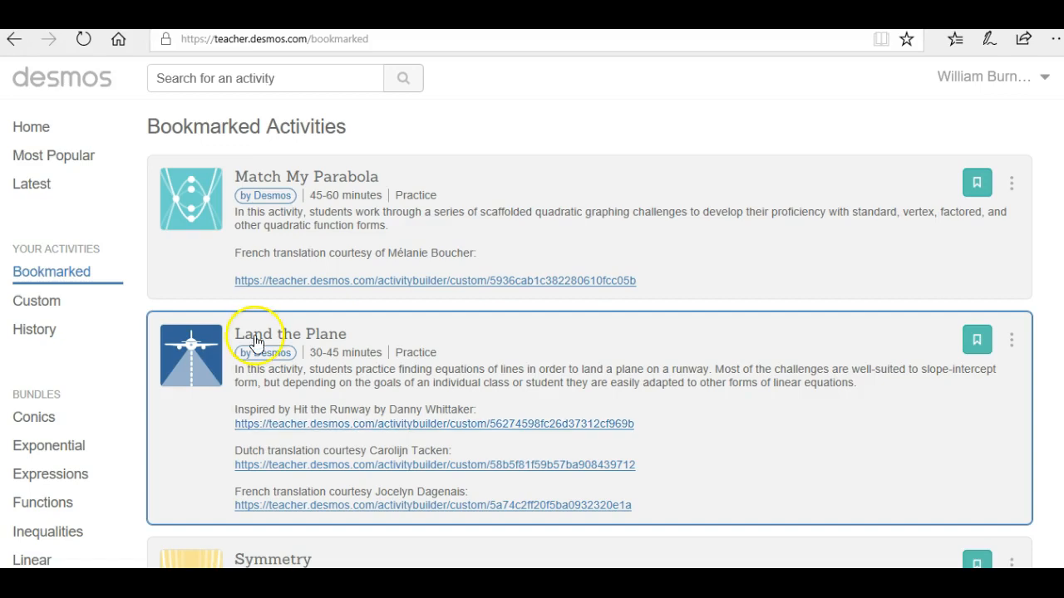
Step: Review the activity bundle names and open the bookmarked Symmetry activity
click(72, 339)
scroll(72, 345, down, 2)
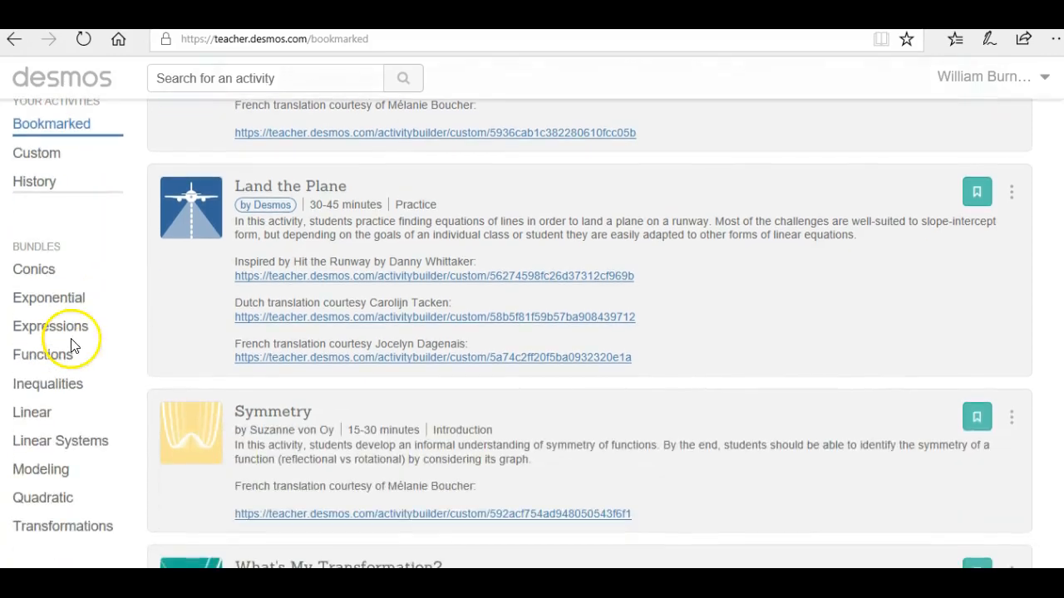
scroll(53, 522, down, 1)
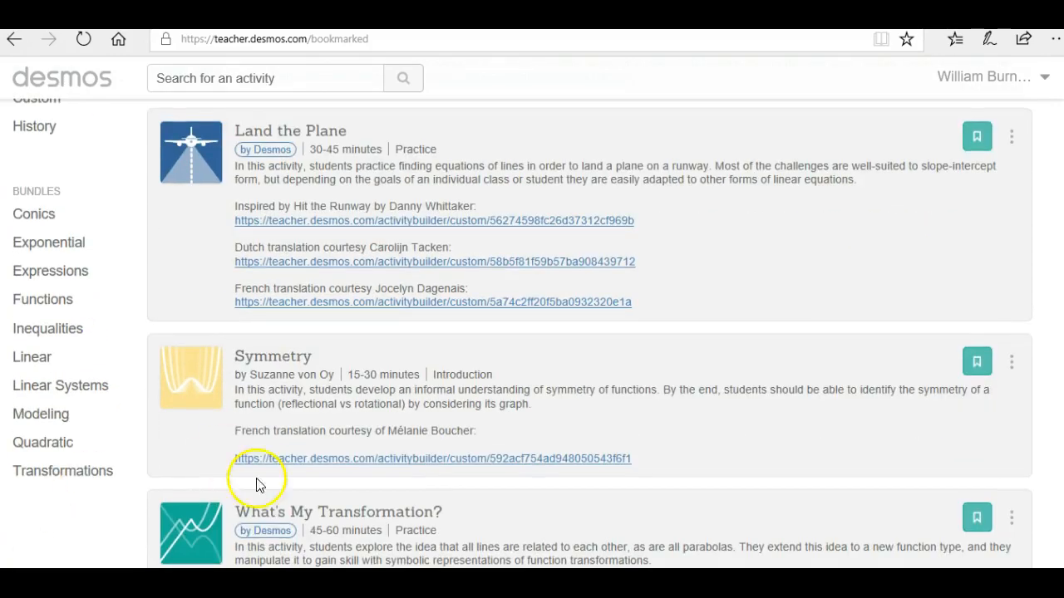
click(331, 363)
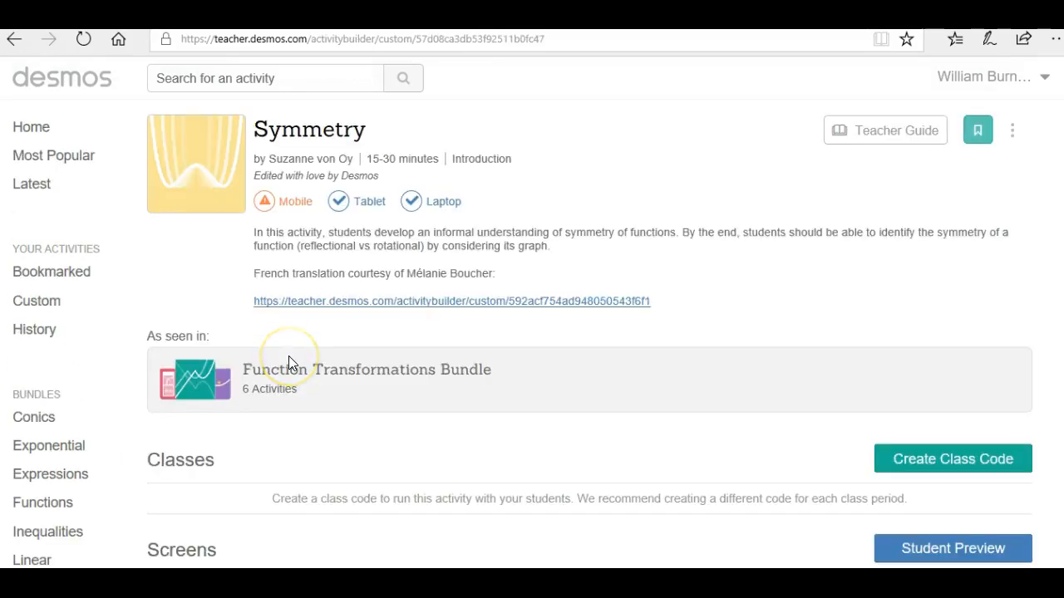
Step: Preview the first two student screens of the Symmetry activity, close the preview, and return to the activity's overview
scroll(289, 363, down, 4)
click(231, 312)
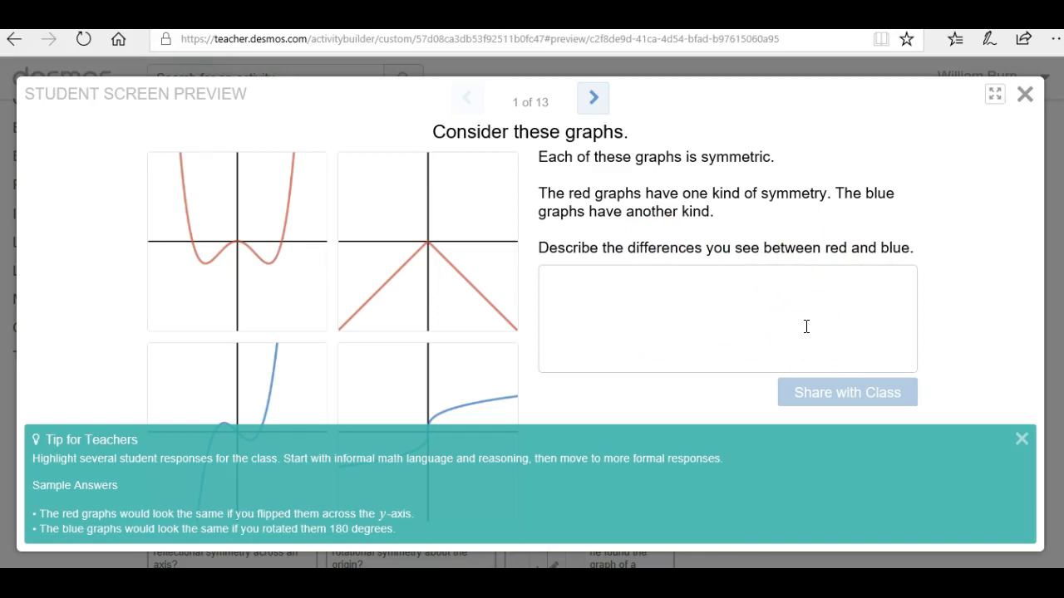
click(595, 99)
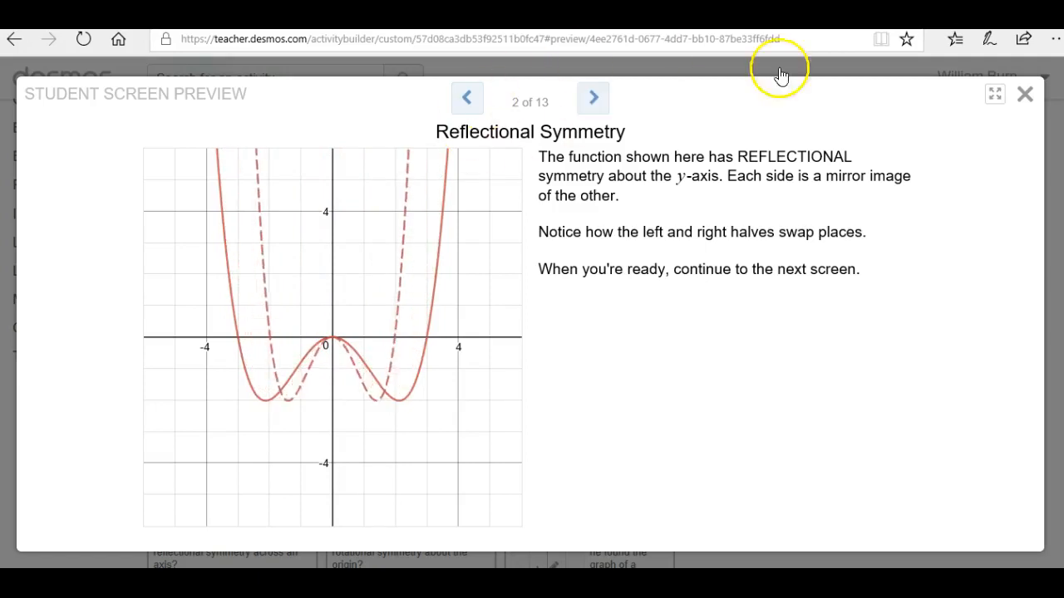
click(1025, 95)
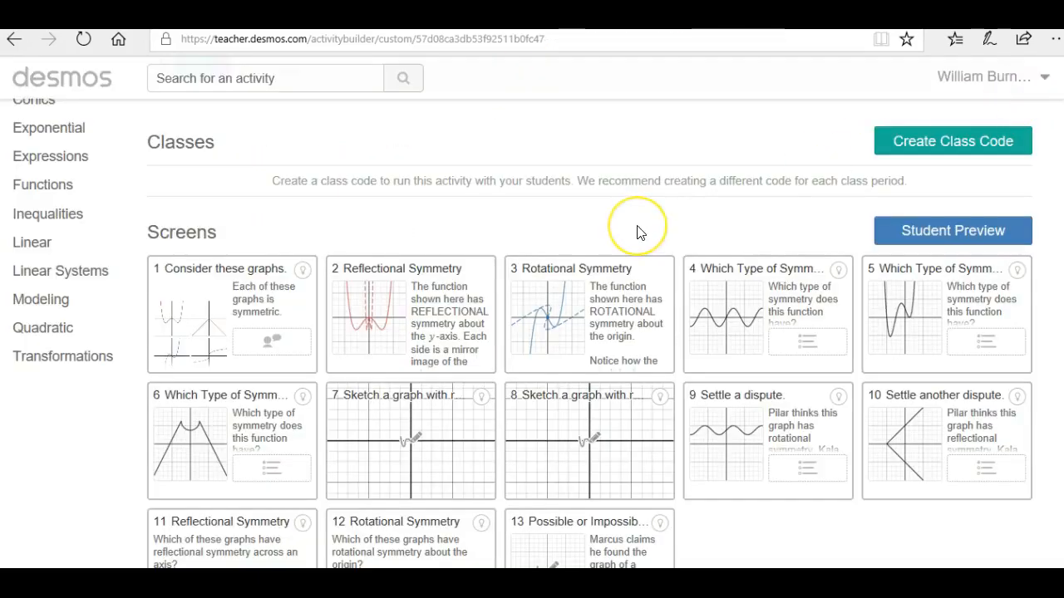
scroll(640, 233, up, 2)
scroll(640, 233, up, 3)
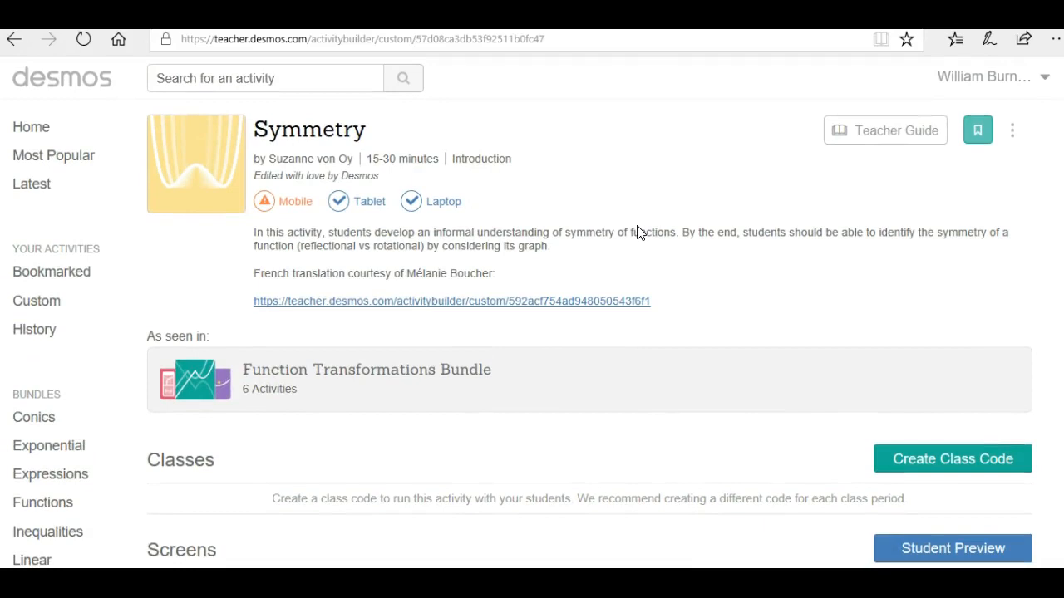